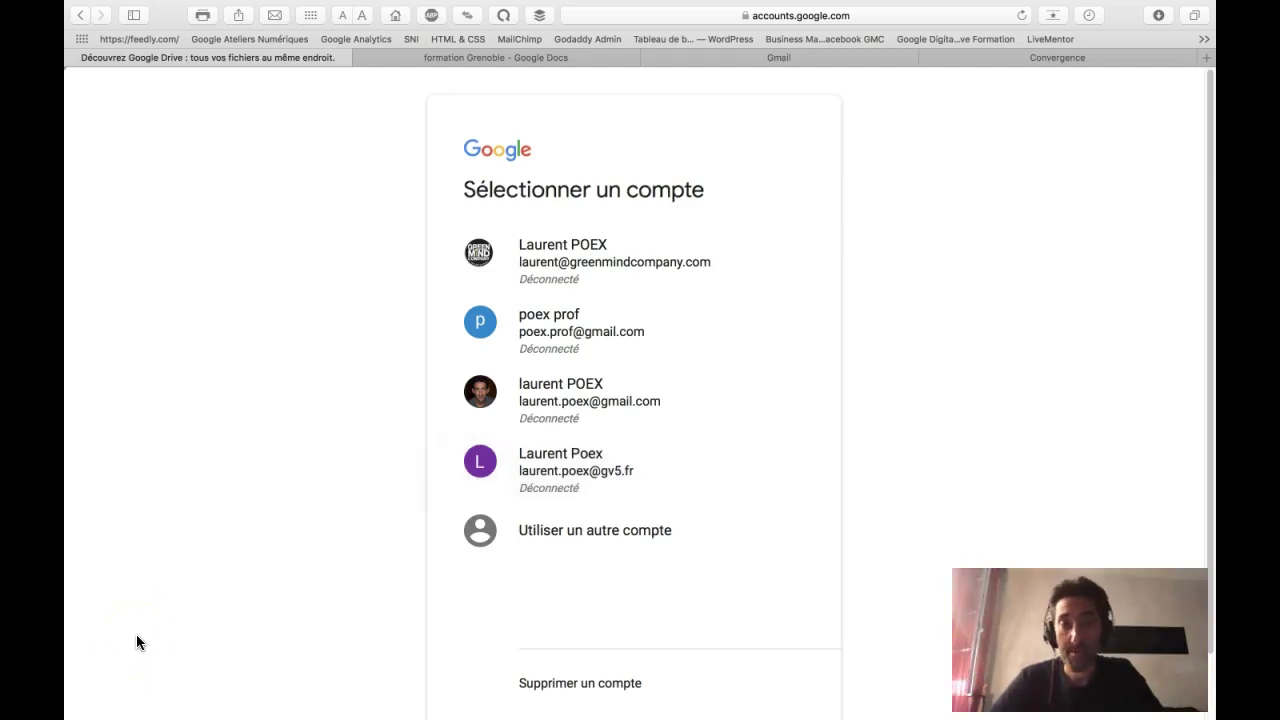
Step: Sign in to Google Drive with the second listed account using its saved password, and dismiss the privacy options notice
left_click(226, 612)
scroll(226, 612, "down", 2)
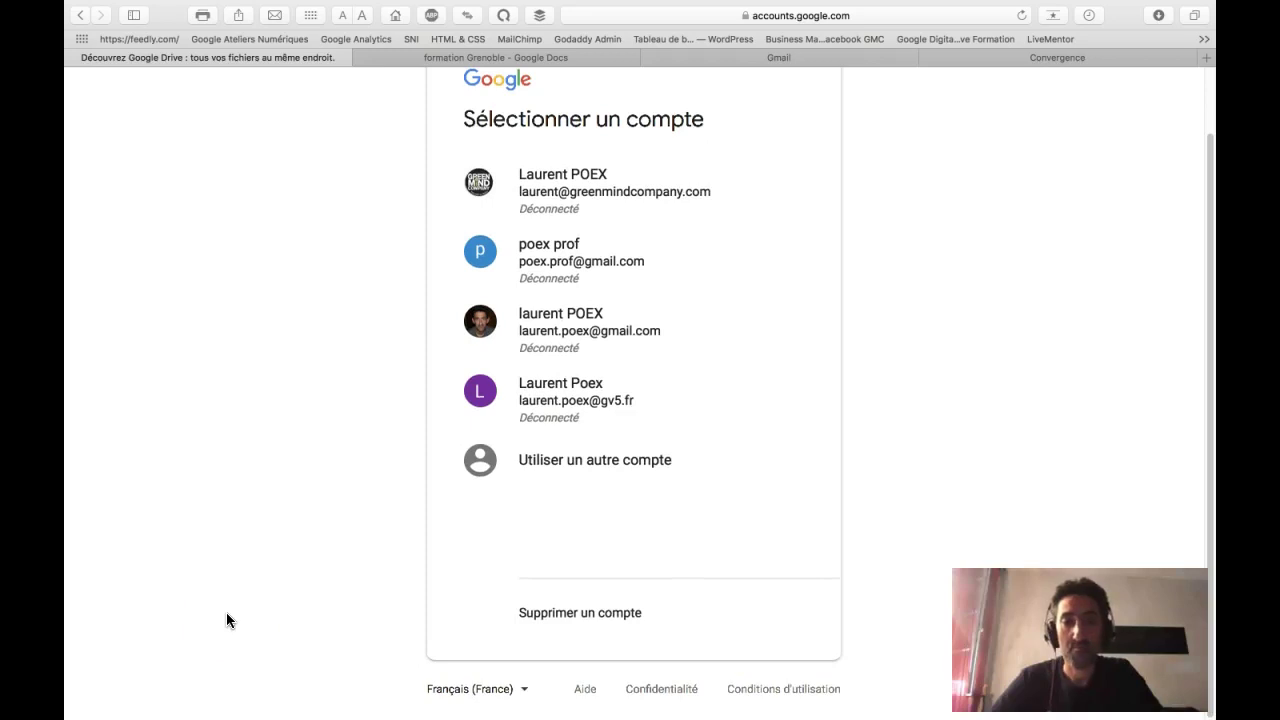
scroll(226, 612, "up", 2)
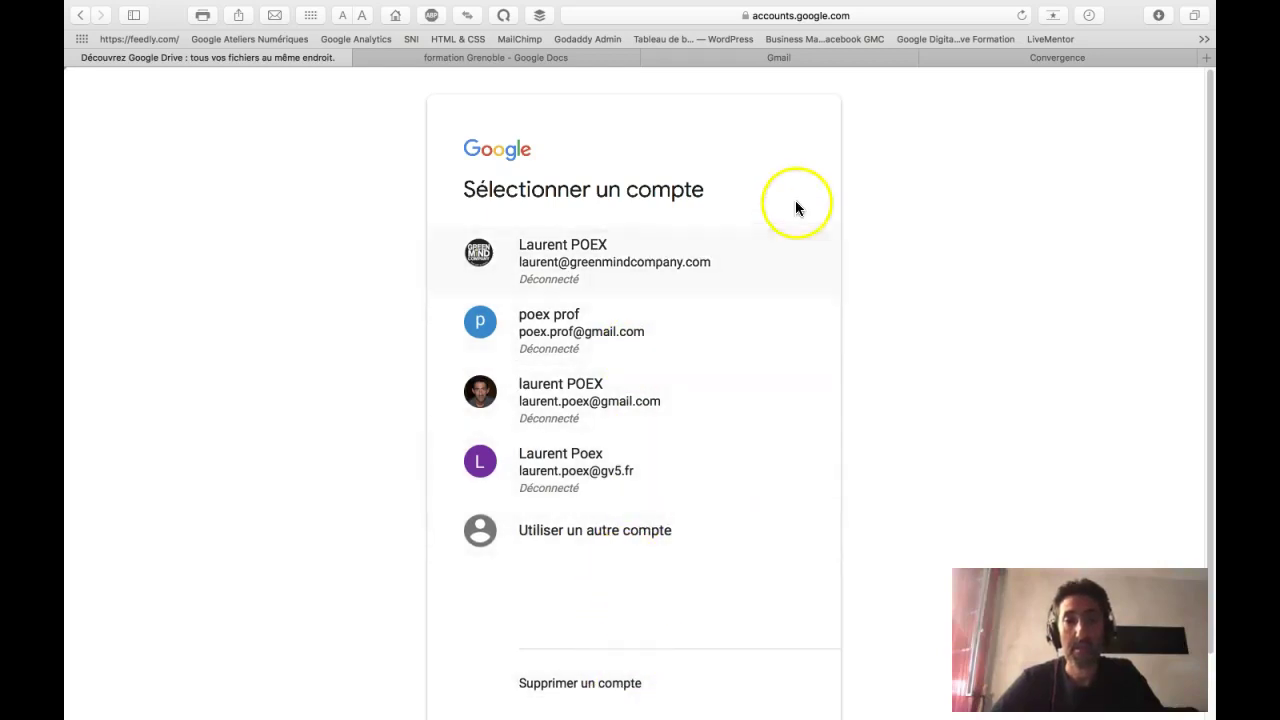
left_click(570, 340)
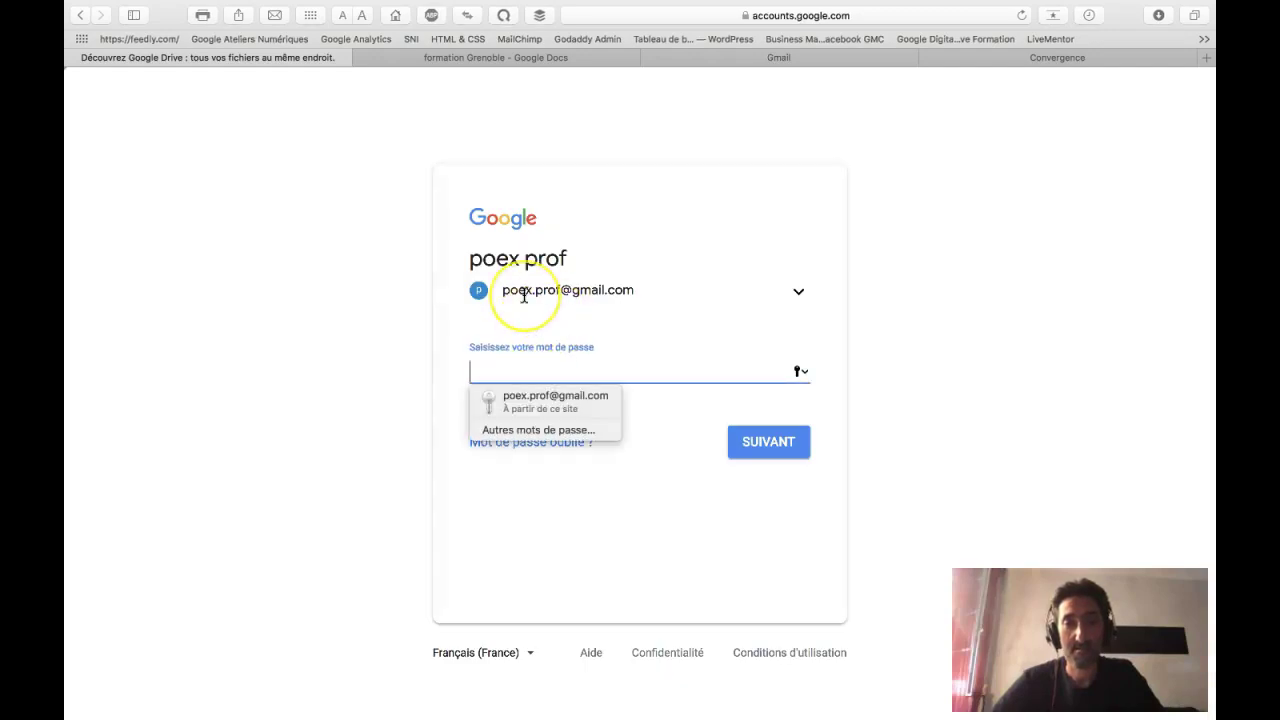
left_click(529, 404)
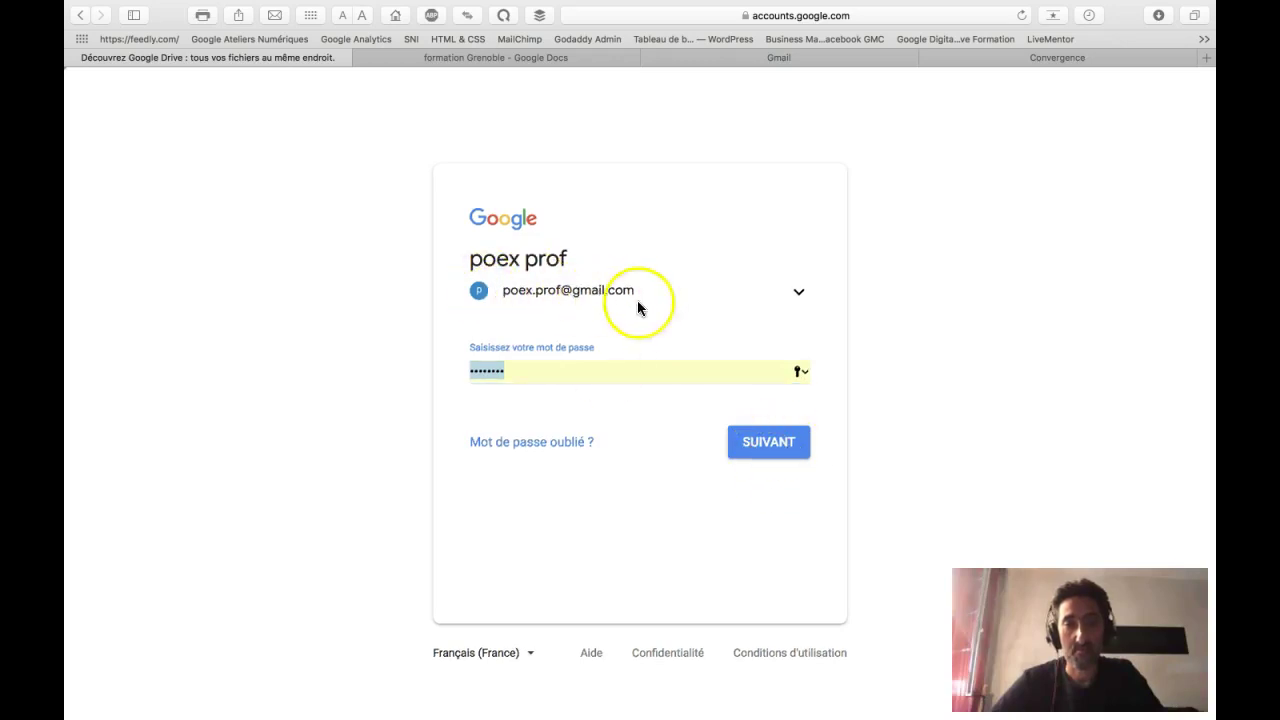
left_click(762, 447)
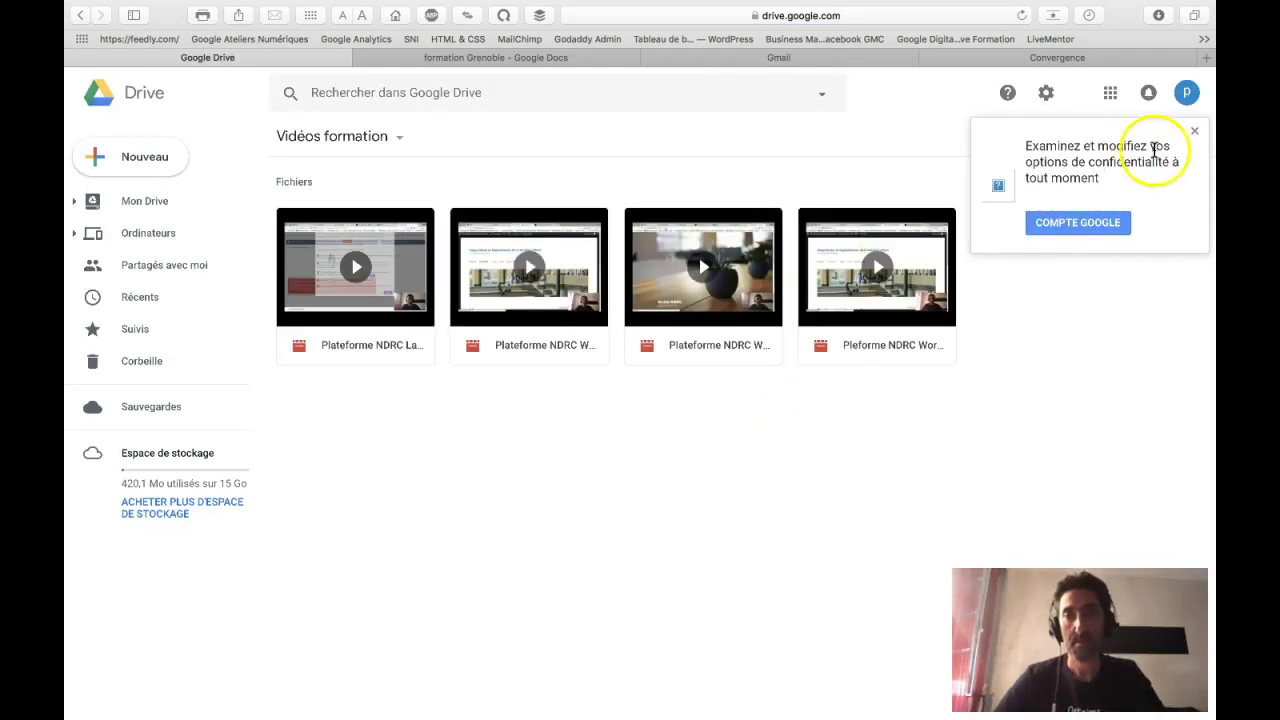
left_click(1193, 131)
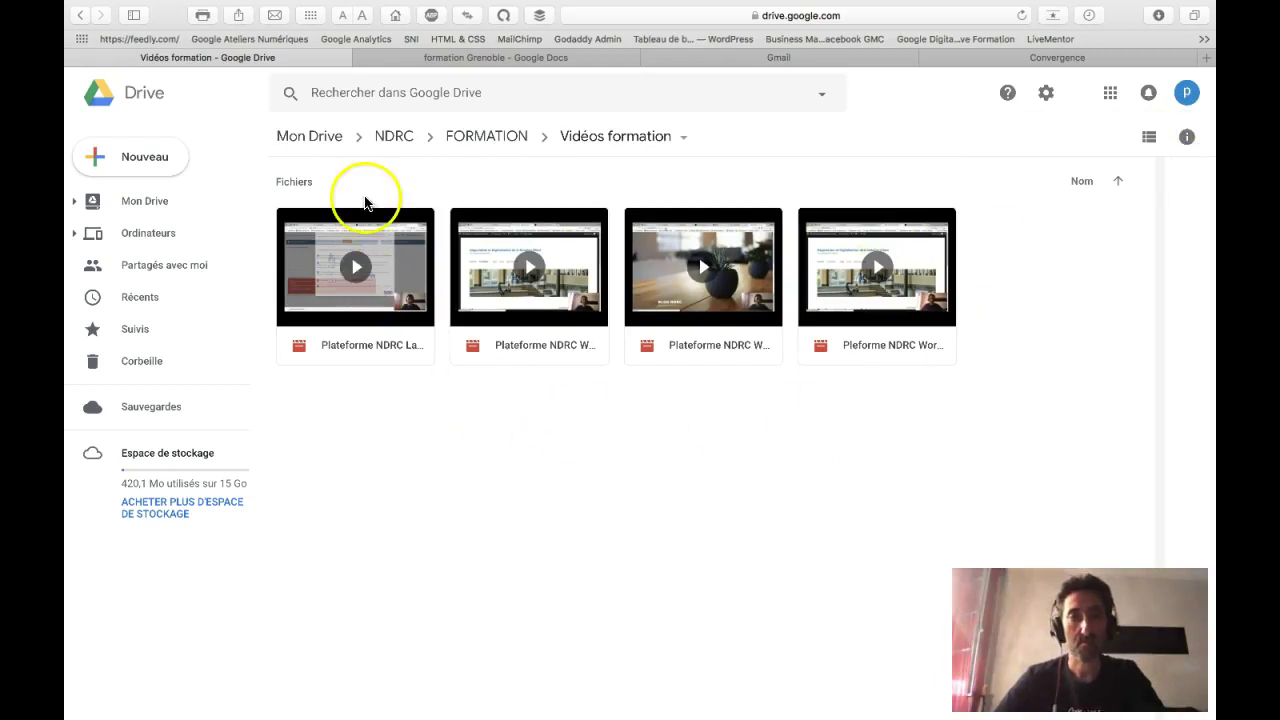
Step: Open the account's Gmail inbox from the Google apps, return to Drive and close the inbox
left_click(1110, 92)
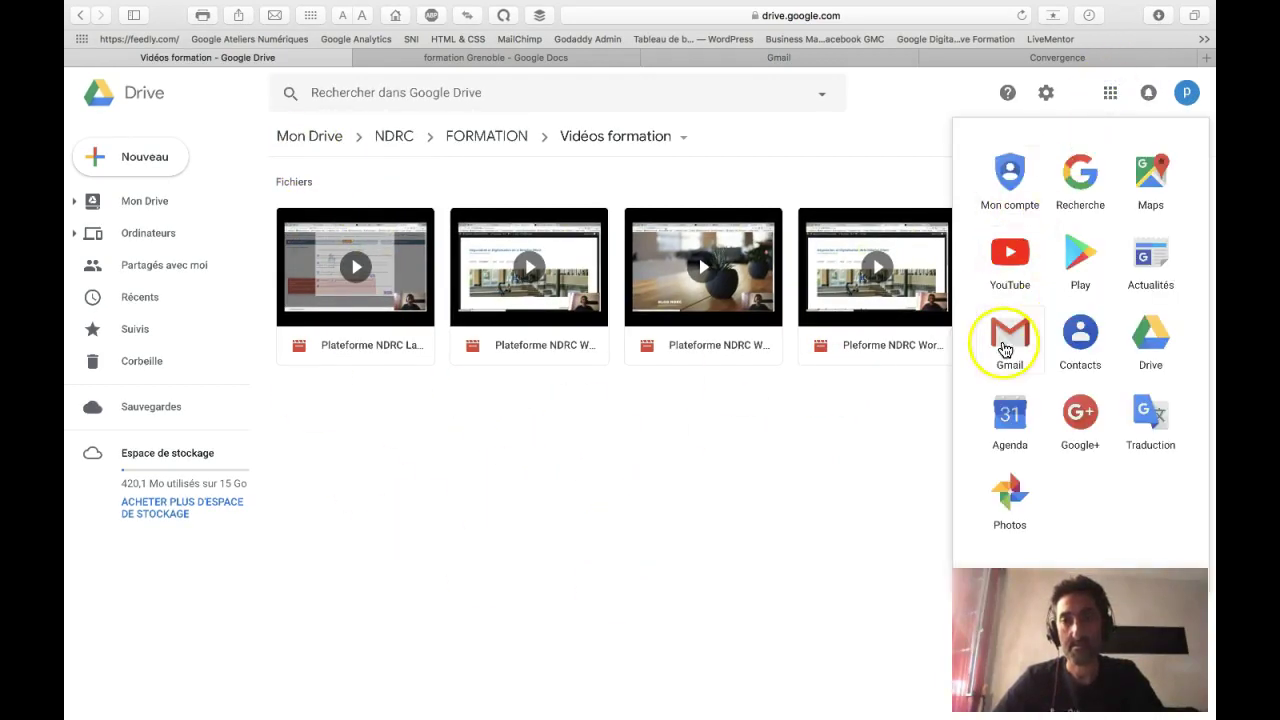
left_click(1110, 95)
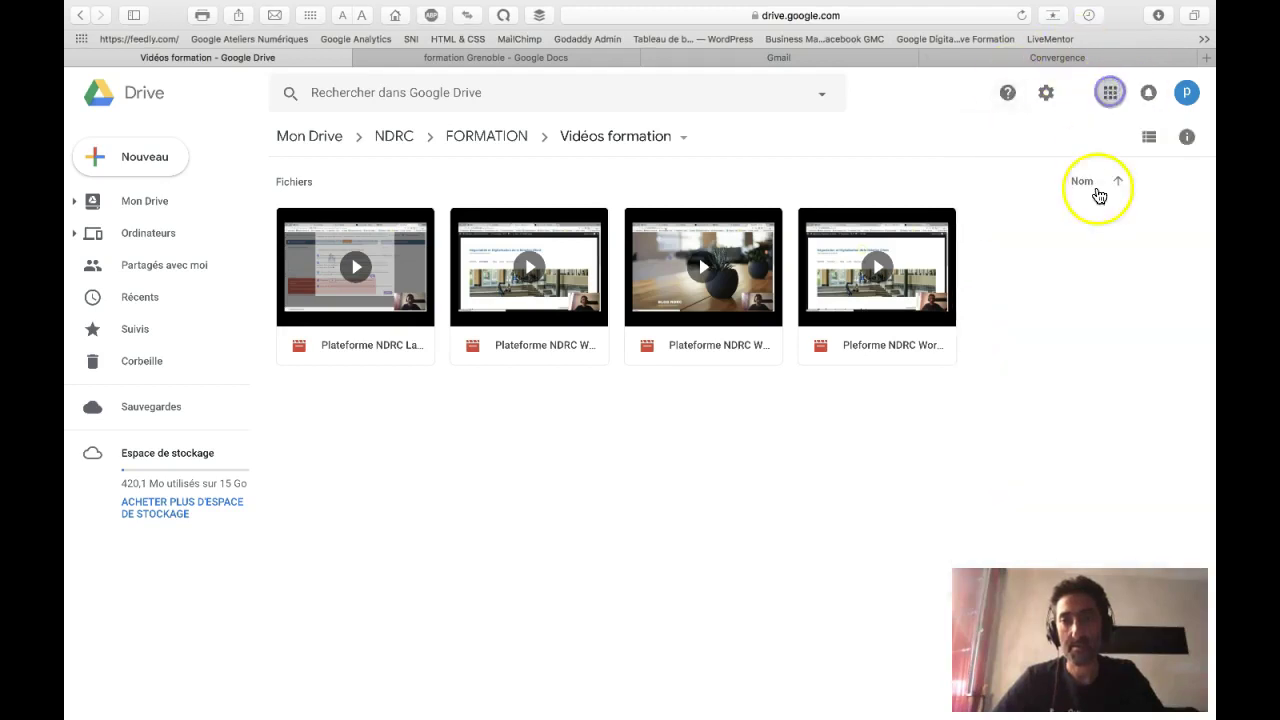
left_click(1110, 93)
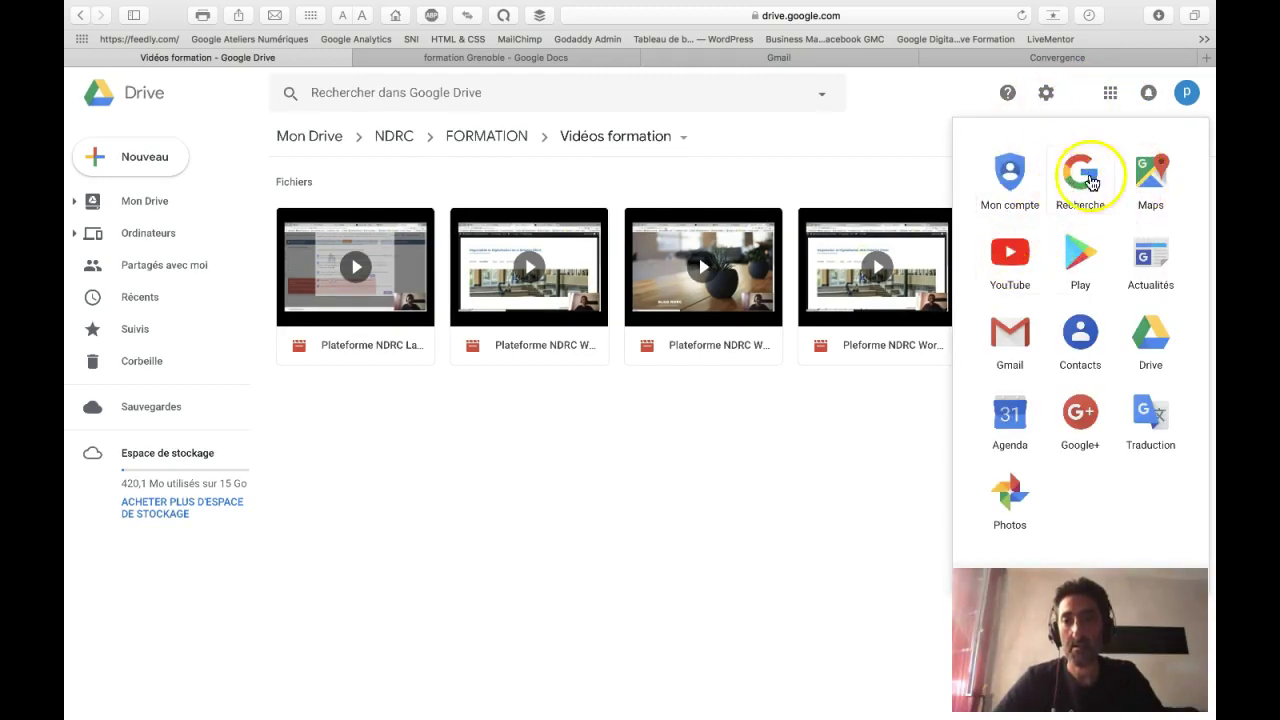
left_click(1008, 340)
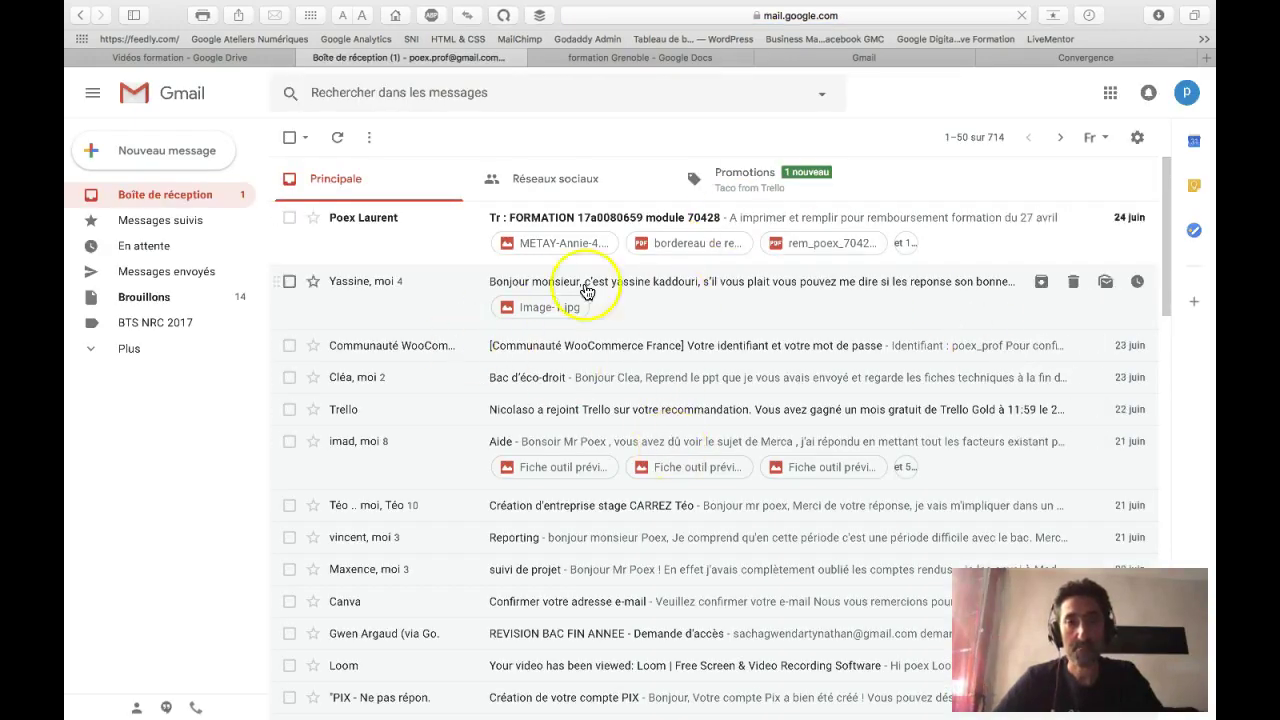
left_click(257, 58)
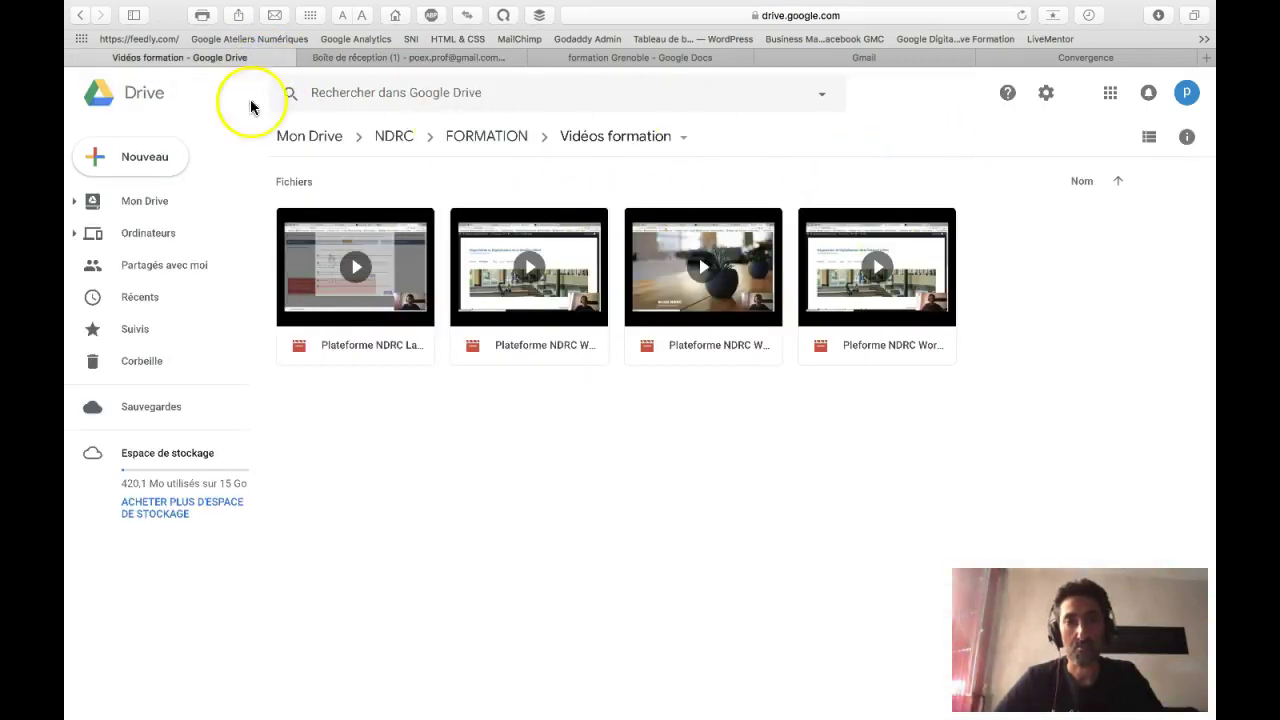
left_click(306, 57)
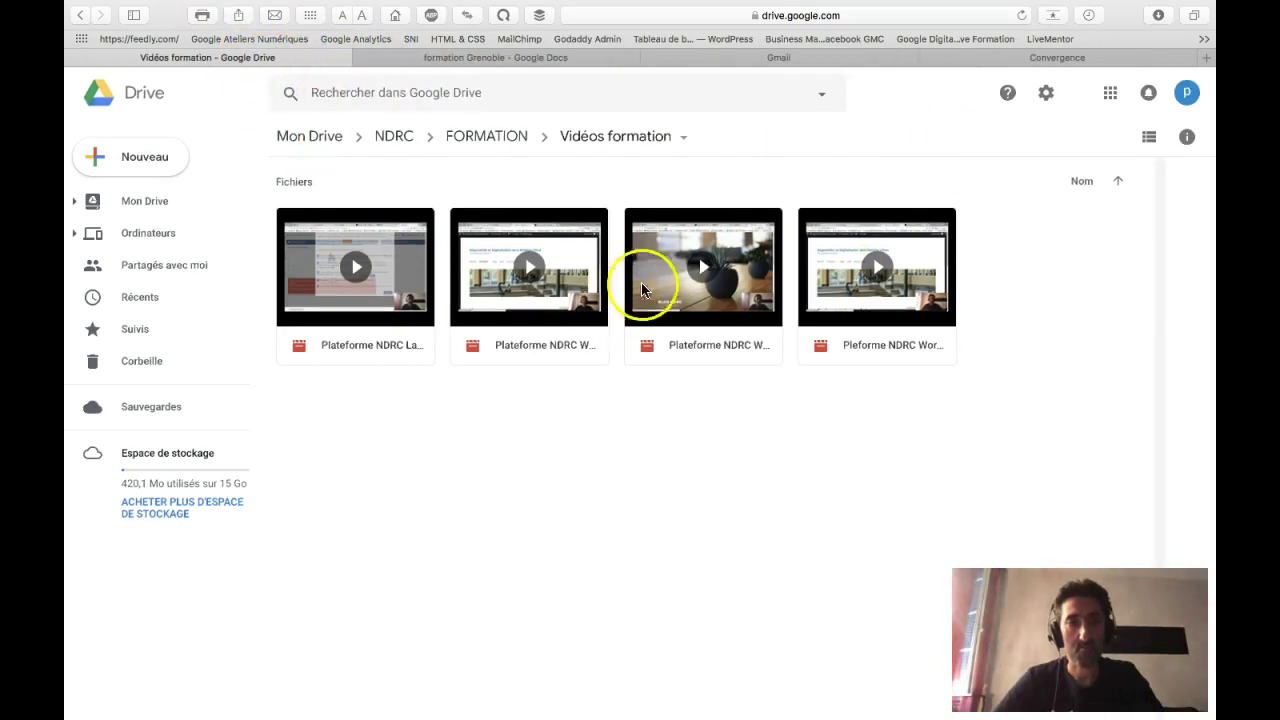
Step: Open the Gmail inbox from Drive's Google apps and switch back to Drive, keeping the inbox open
left_click(1110, 92)
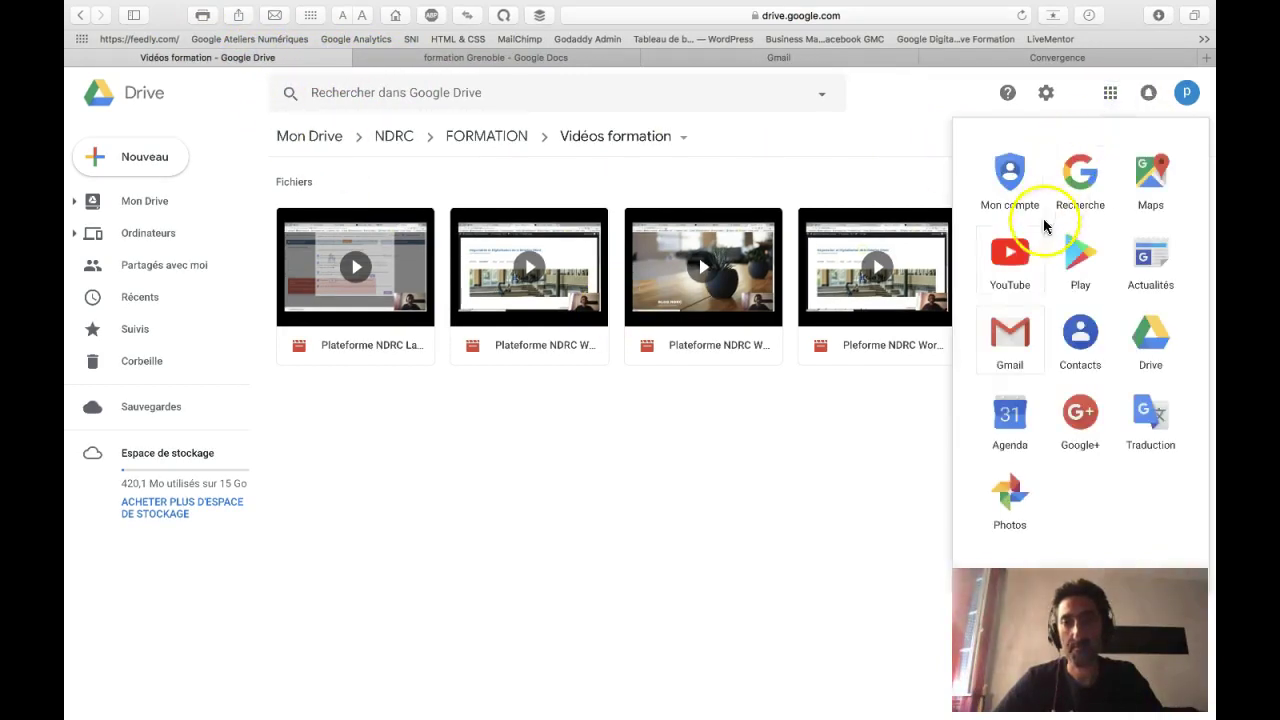
left_click(1012, 338)
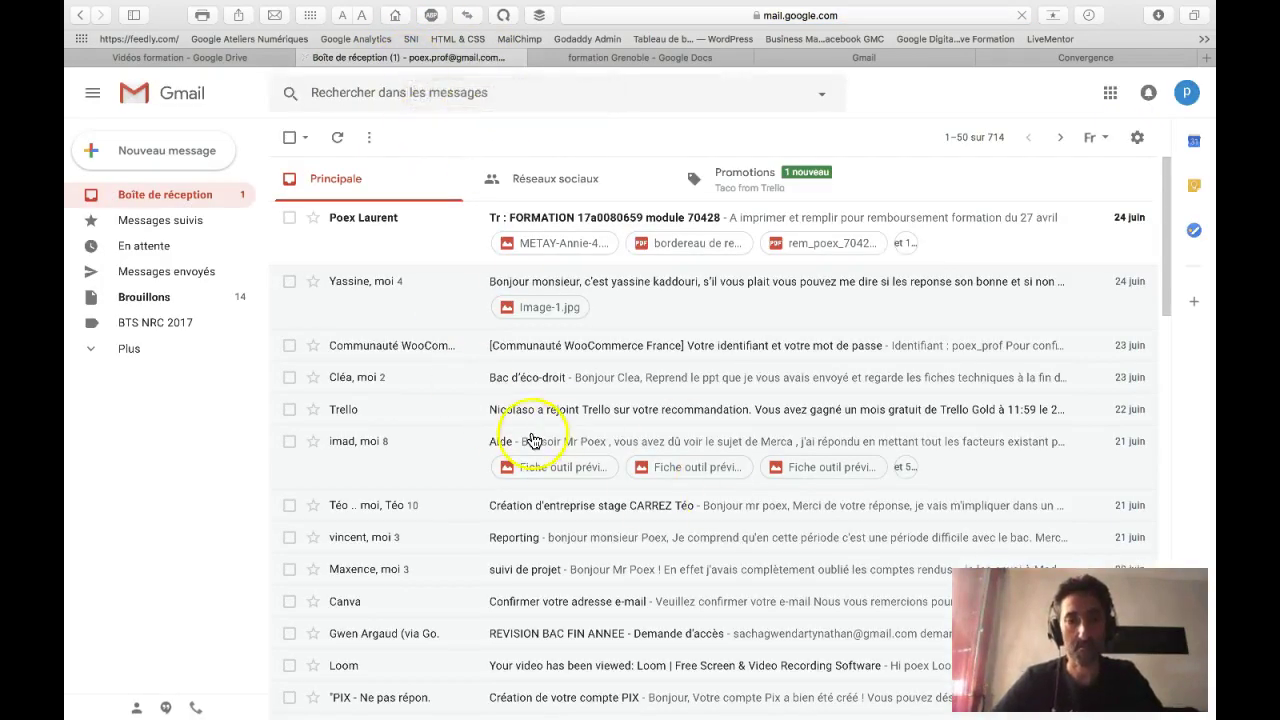
left_click(178, 58)
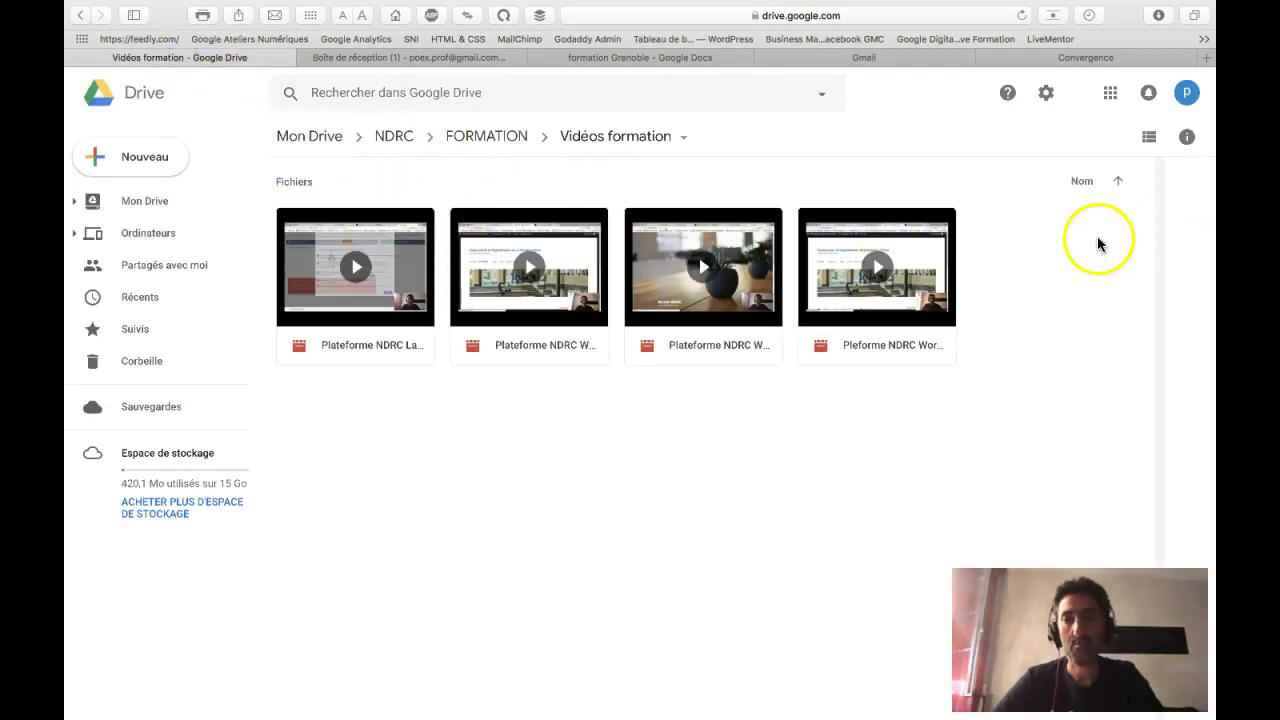
Step: Go to the root of Mon Drive and browse its folders and files
left_click(290, 136)
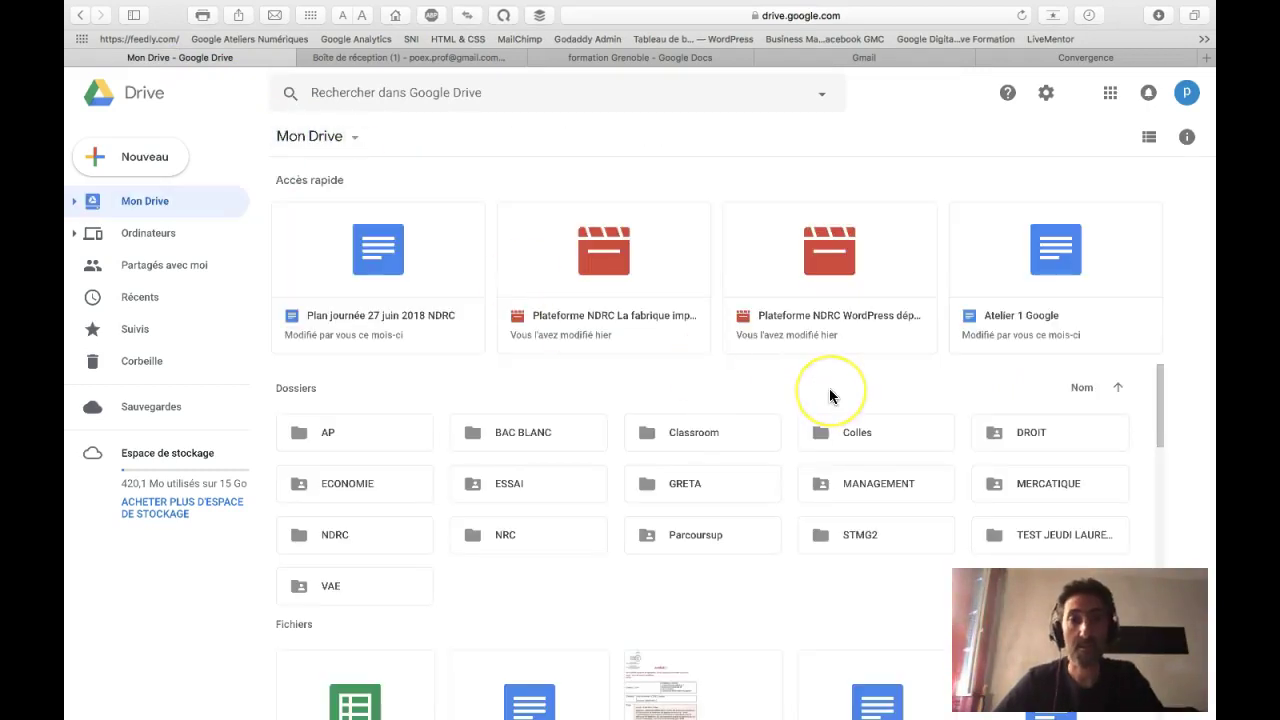
scroll(830, 395, "down", 3)
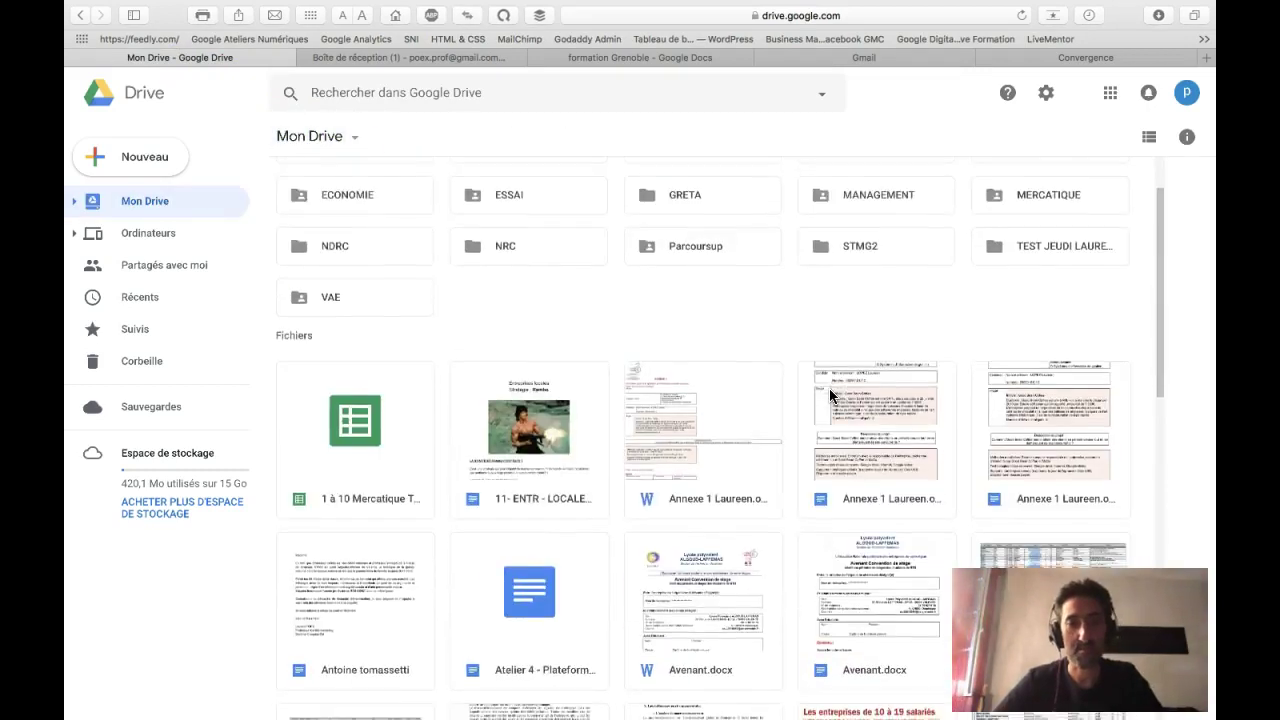
scroll(830, 395, "up", 3)
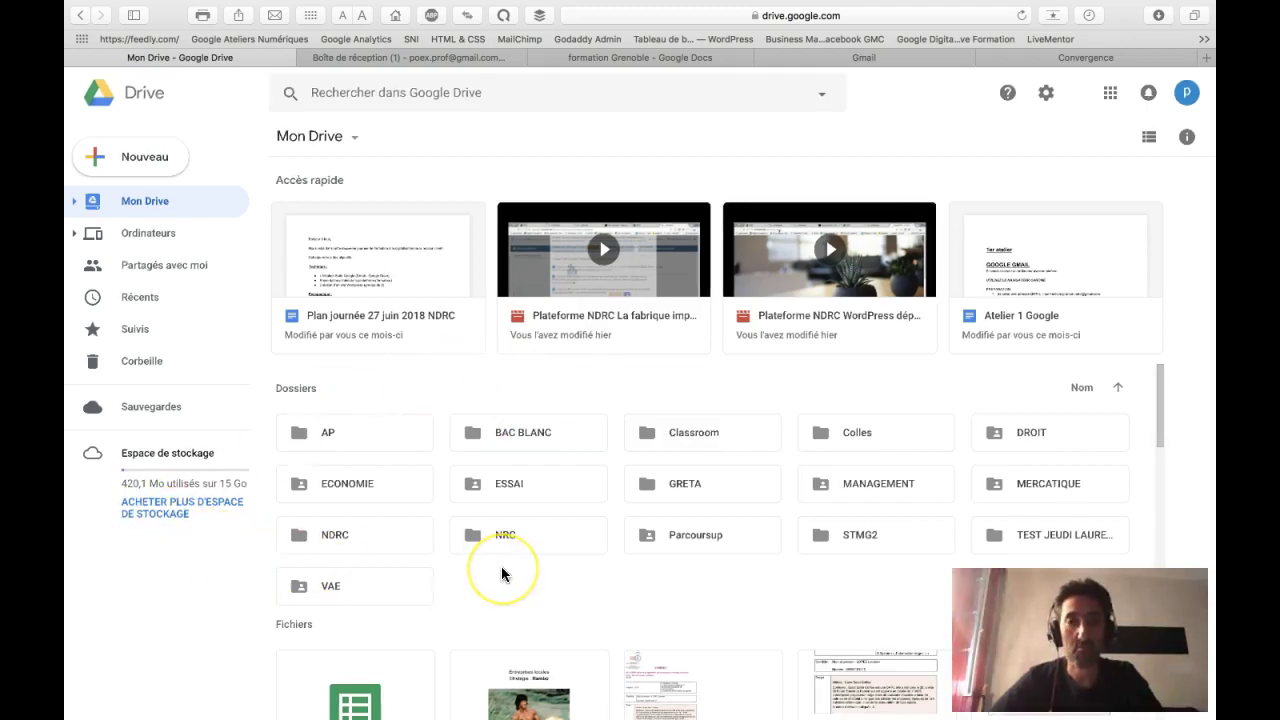
scroll(502, 573, "down", 2)
scroll(502, 573, "up", 2)
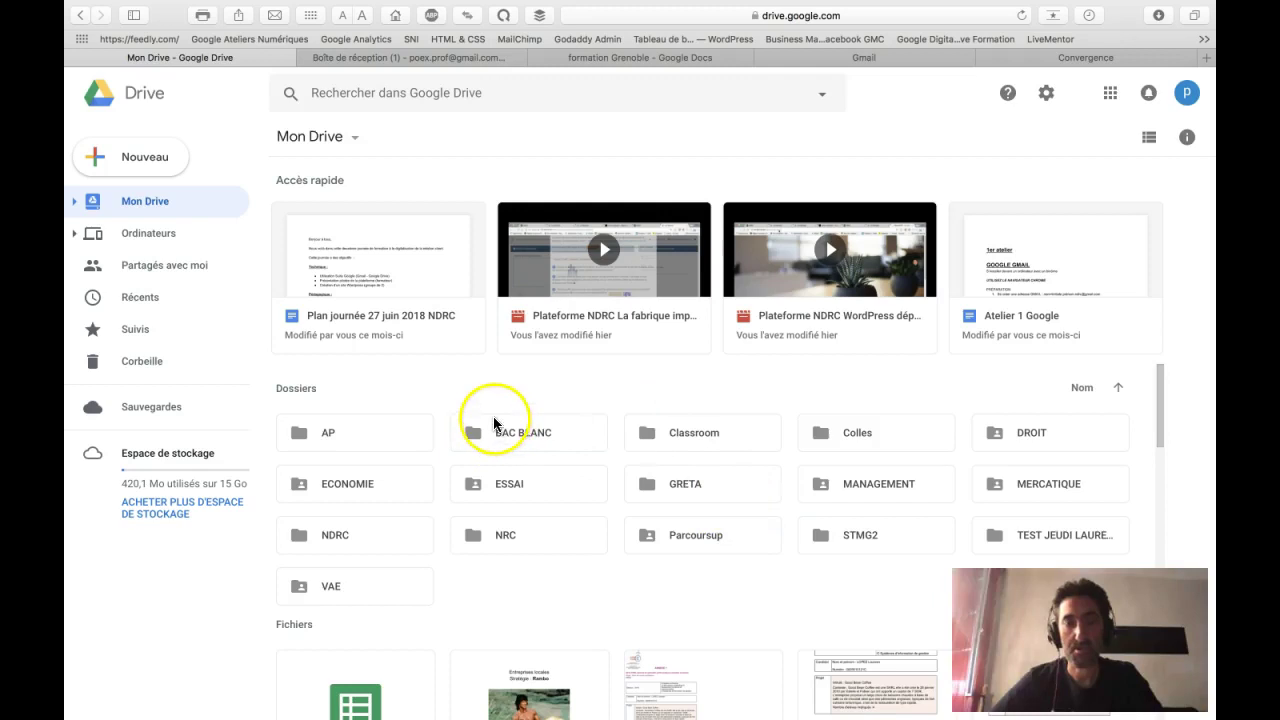
scroll(497, 423, "down", 3)
scroll(497, 423, "up", 3)
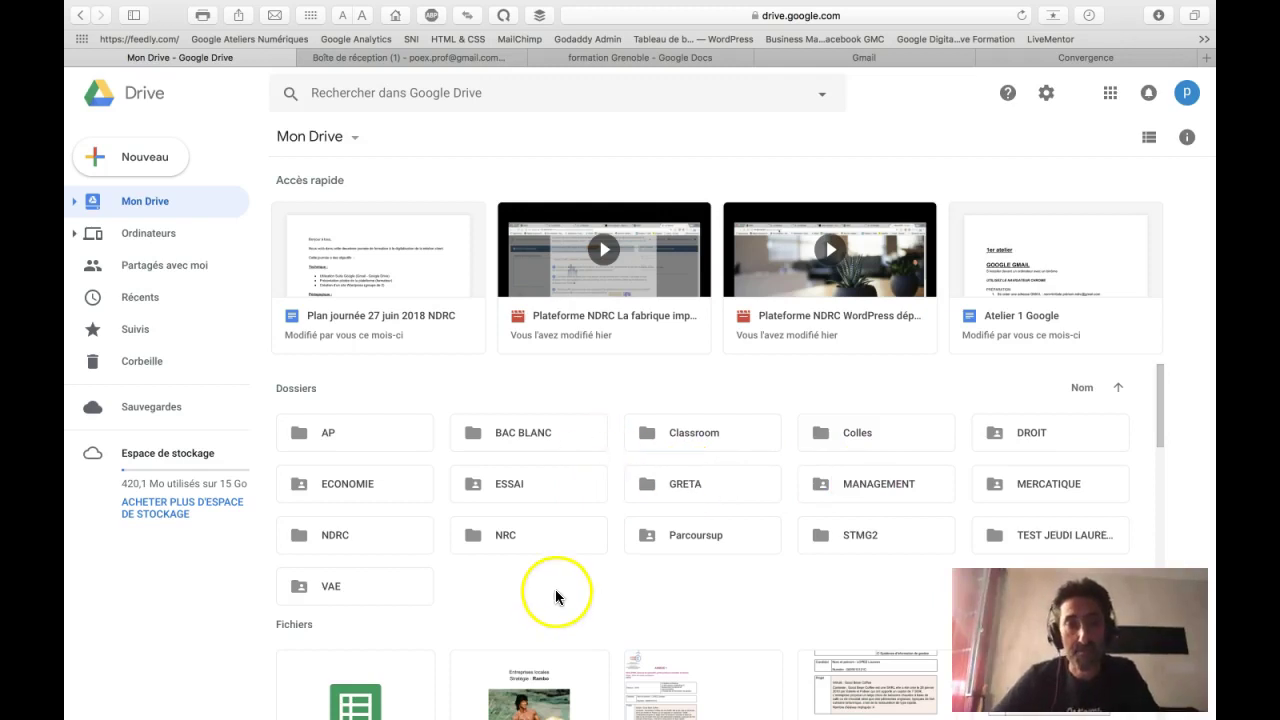
Step: Create a new folder named "Essai NDRC" in Mon Drive
left_click(139, 162)
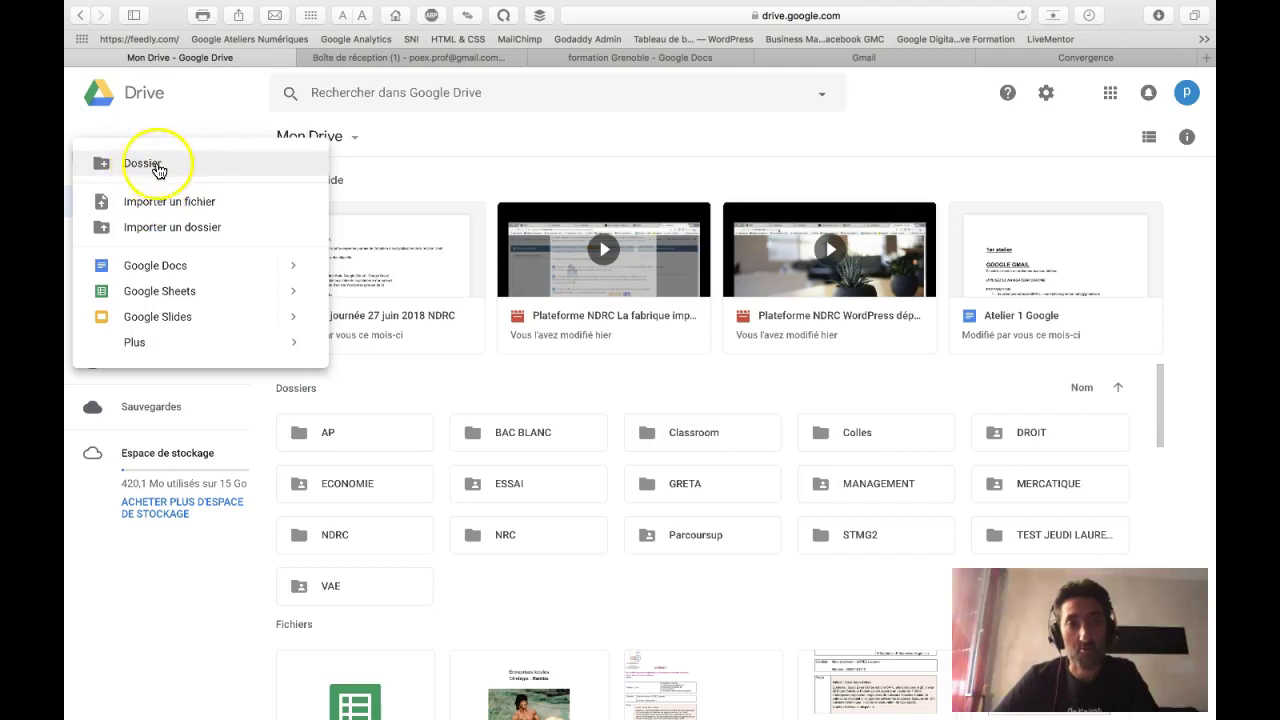
left_click(159, 203)
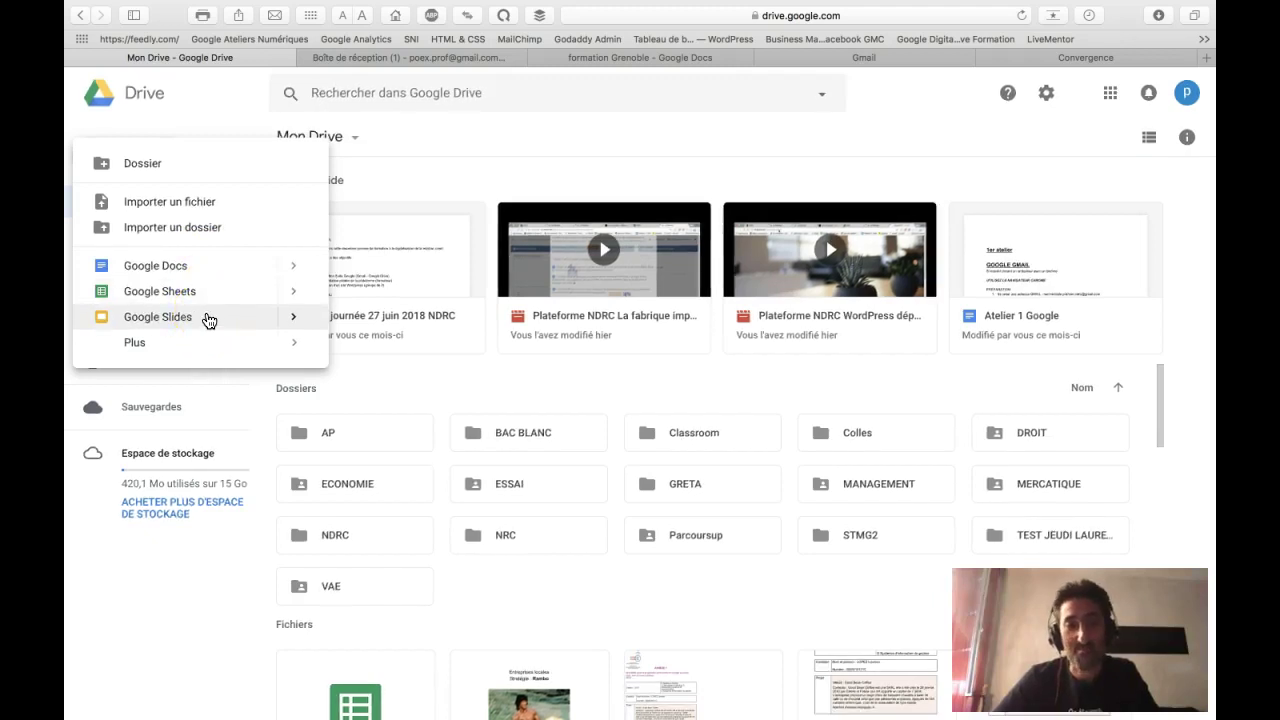
left_click(200, 345)
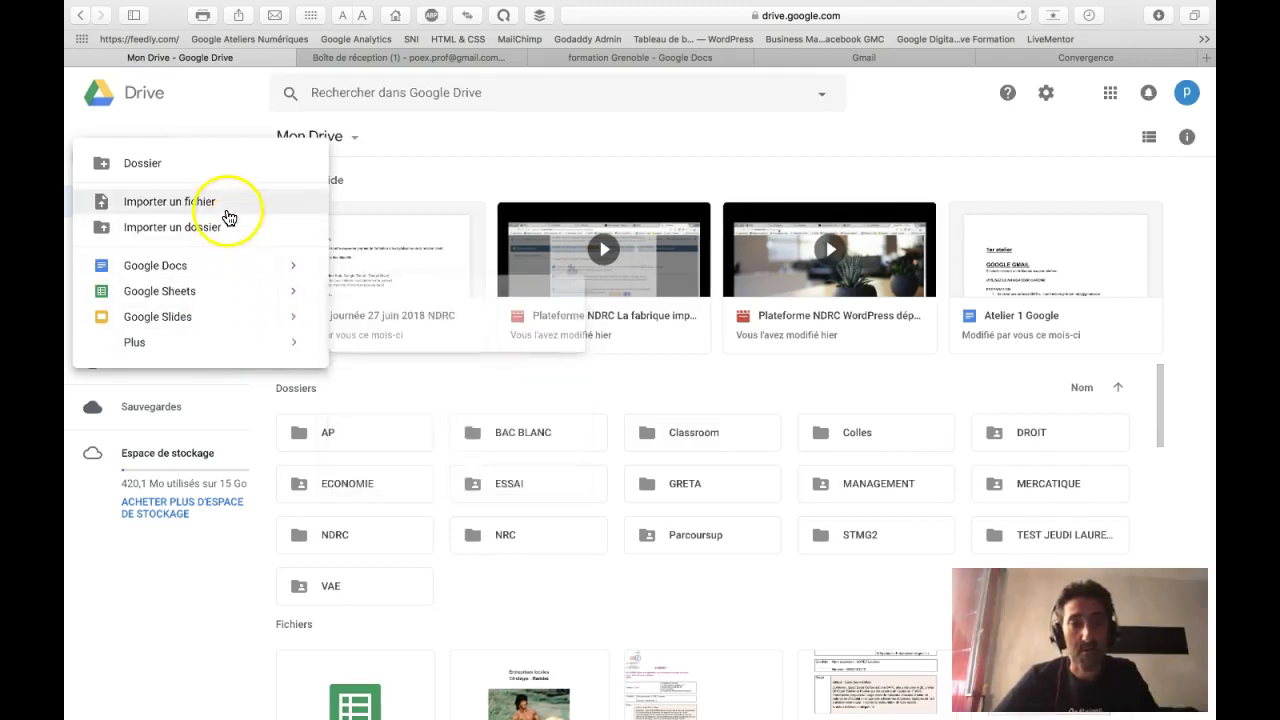
left_click(148, 166)
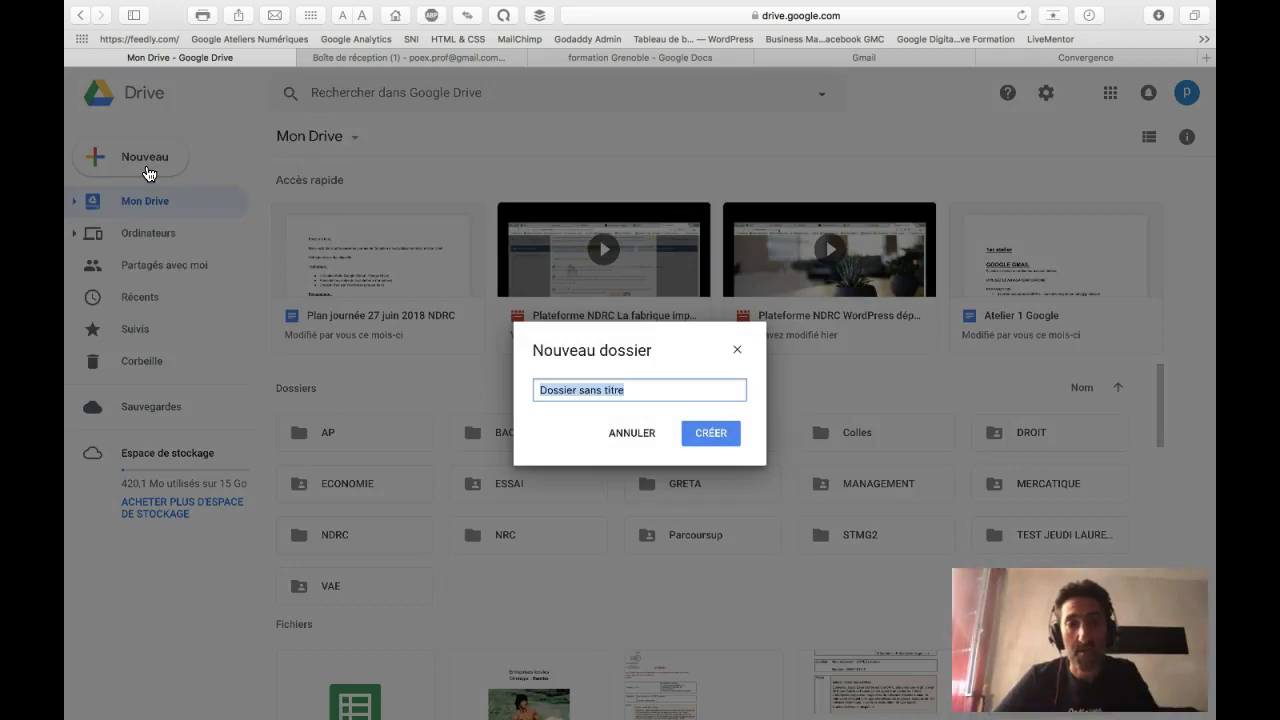
type("Essai NDRC")
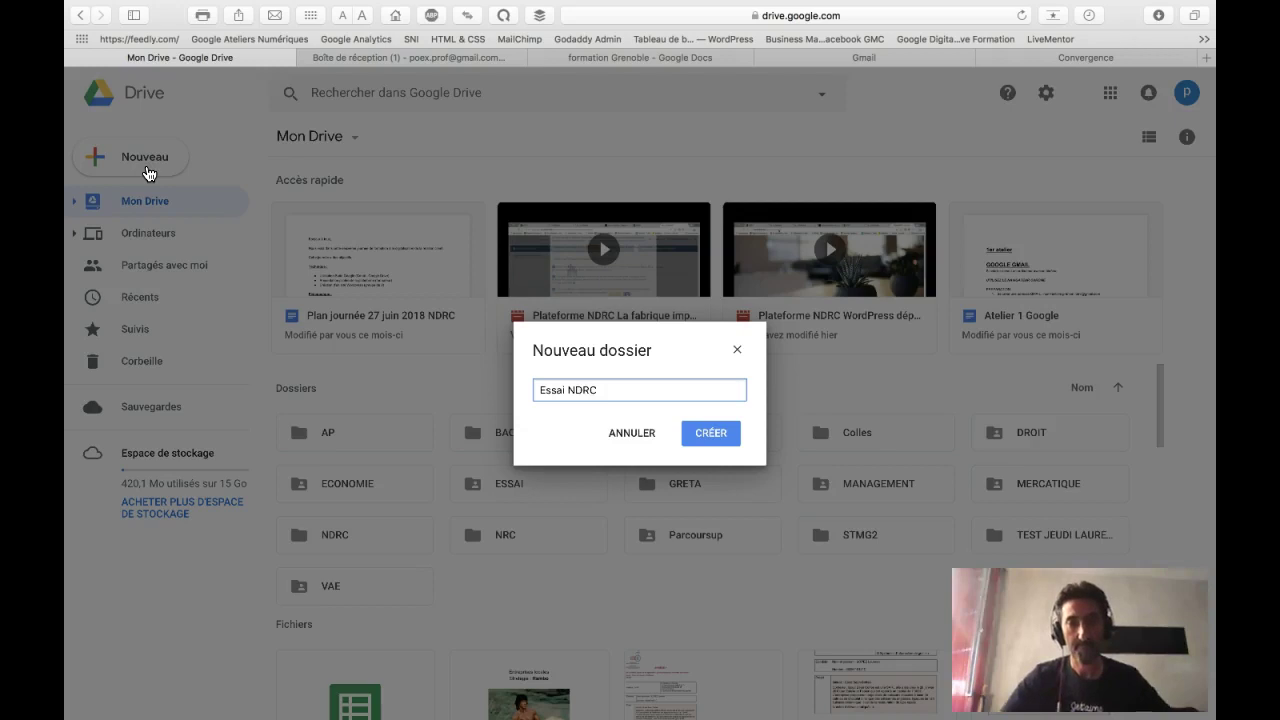
left_click(705, 433)
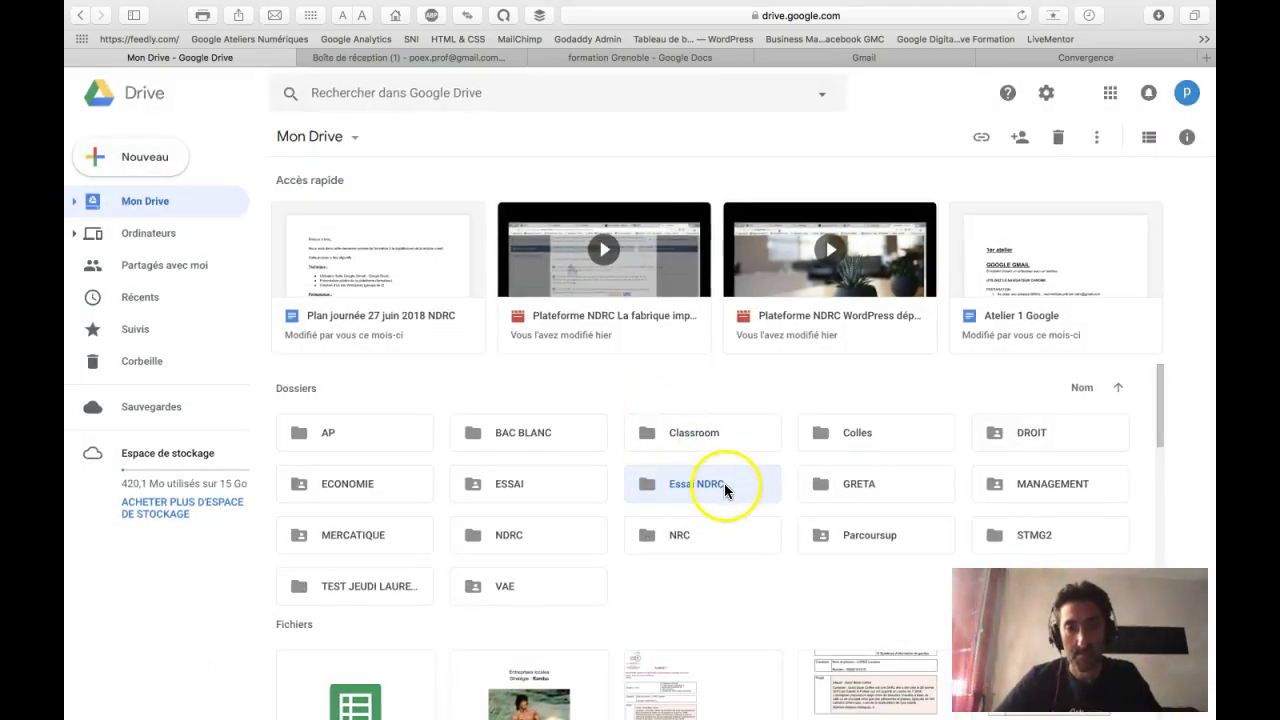
Step: Open the Essai NDRC folder and create a blank Google Docs document in it
left_click(740, 487)
left_click(740, 485)
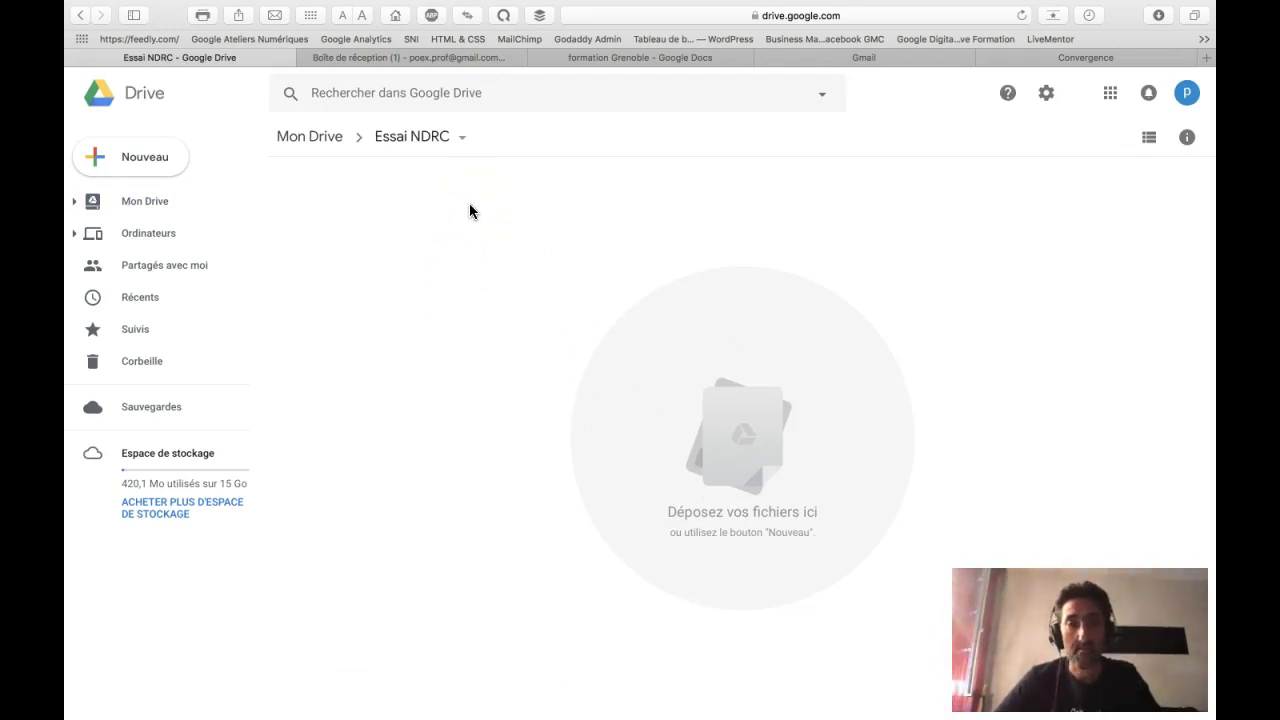
right_click(470, 210)
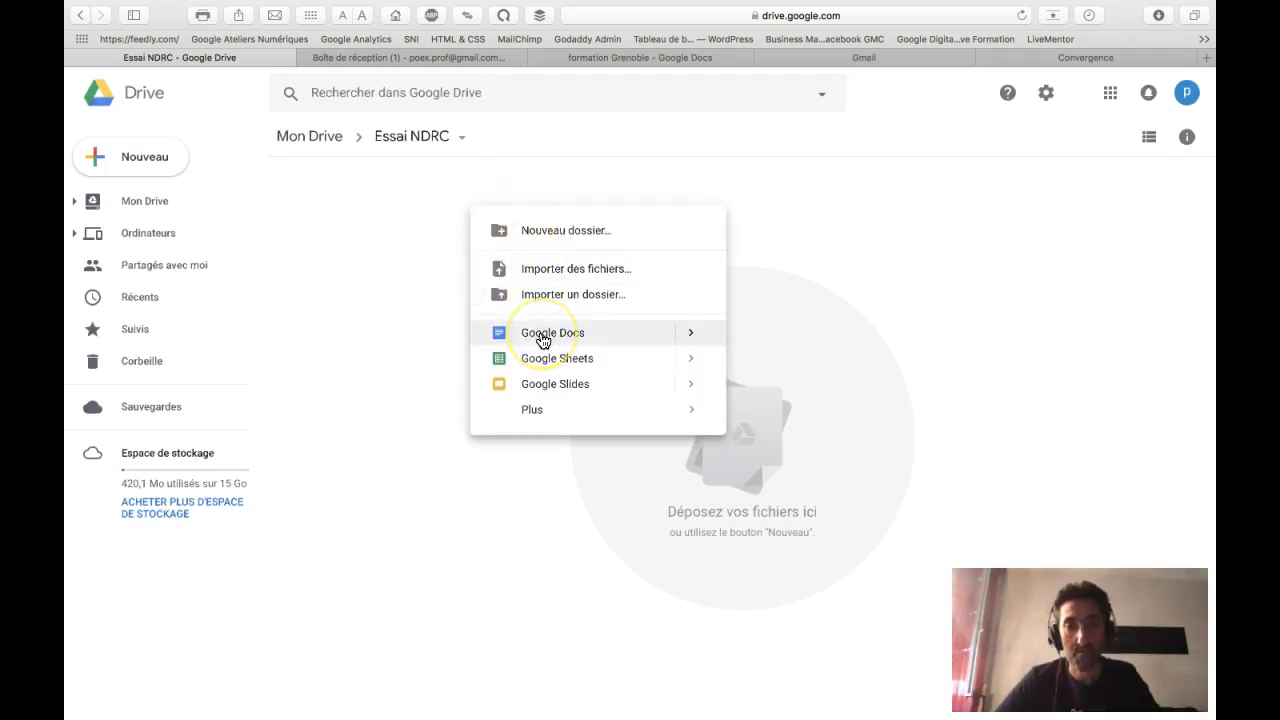
left_click(366, 274)
left_click(143, 175)
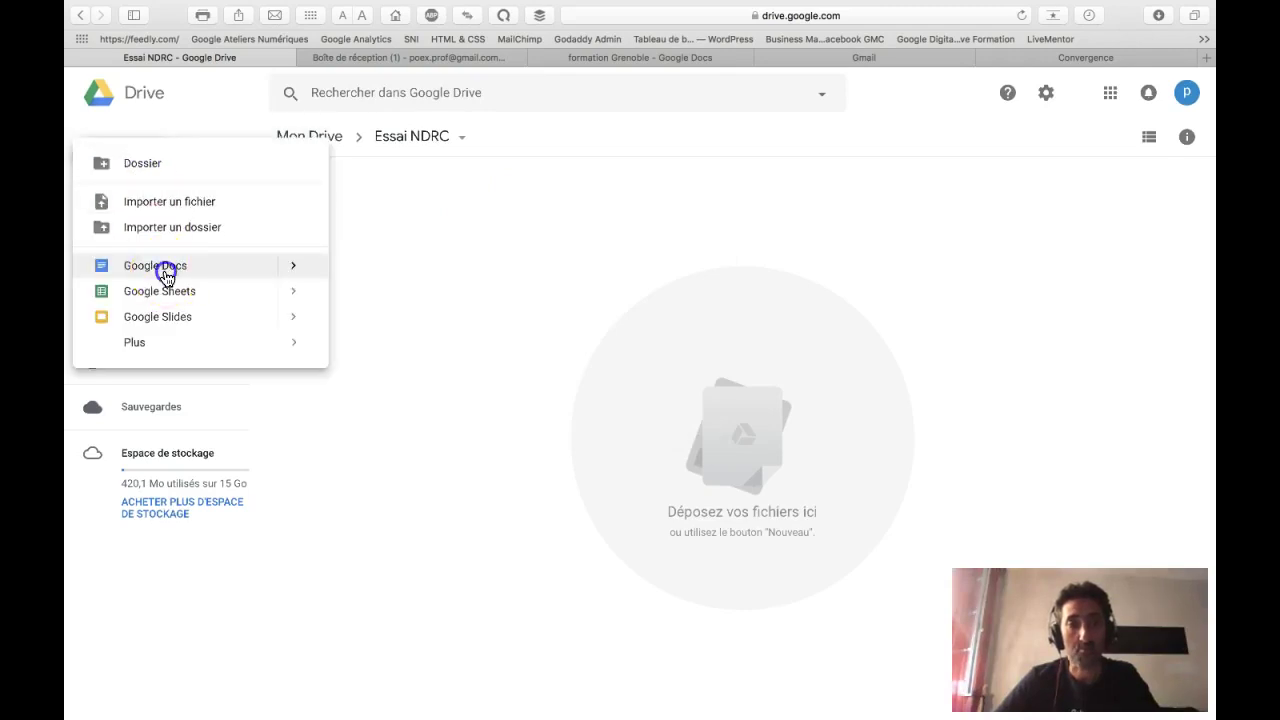
left_click(166, 277)
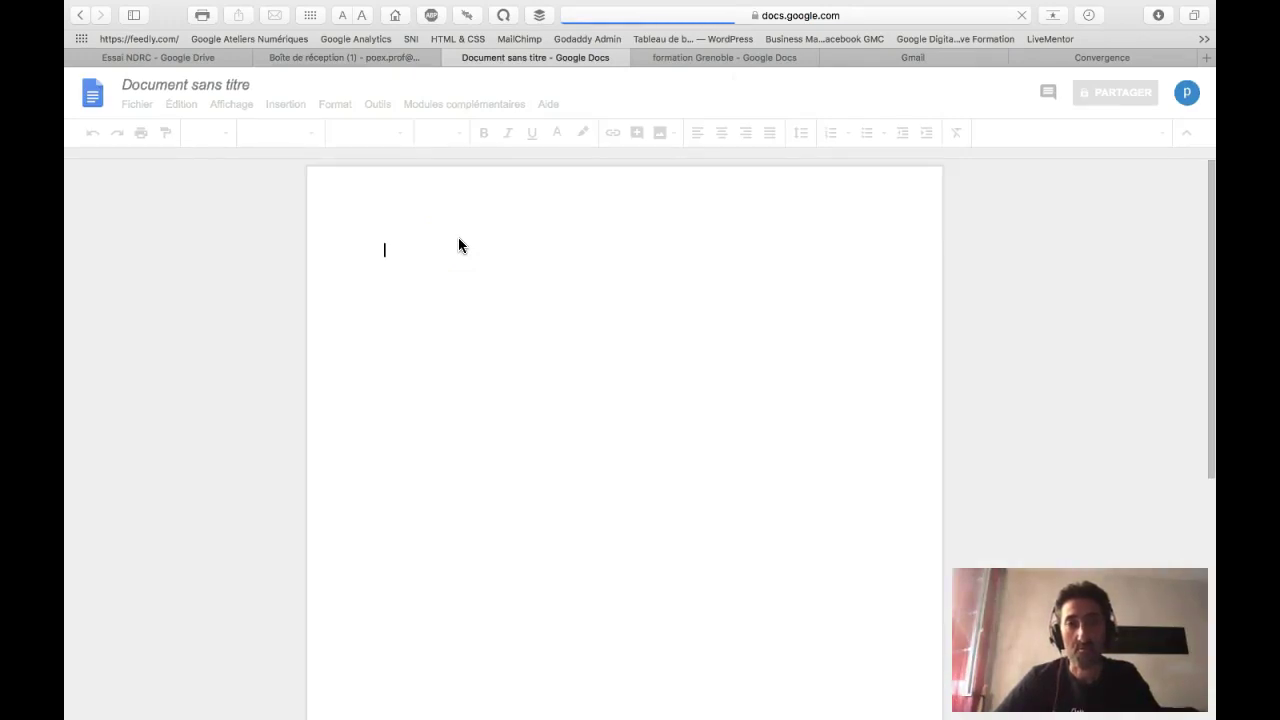
Step: Enter the line "Test du jour pour le Drive" in the document and center it
left_click(497, 198)
type("Test du jour pour le Drive")
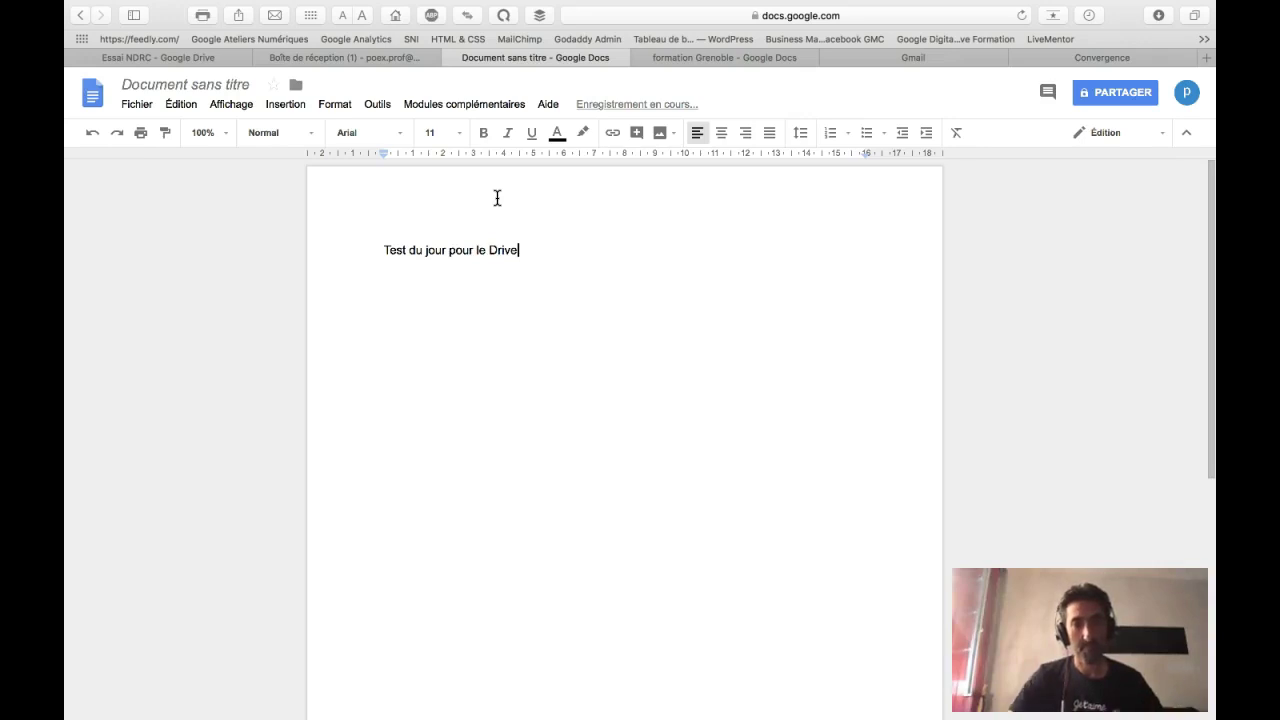
left_click(383, 251)
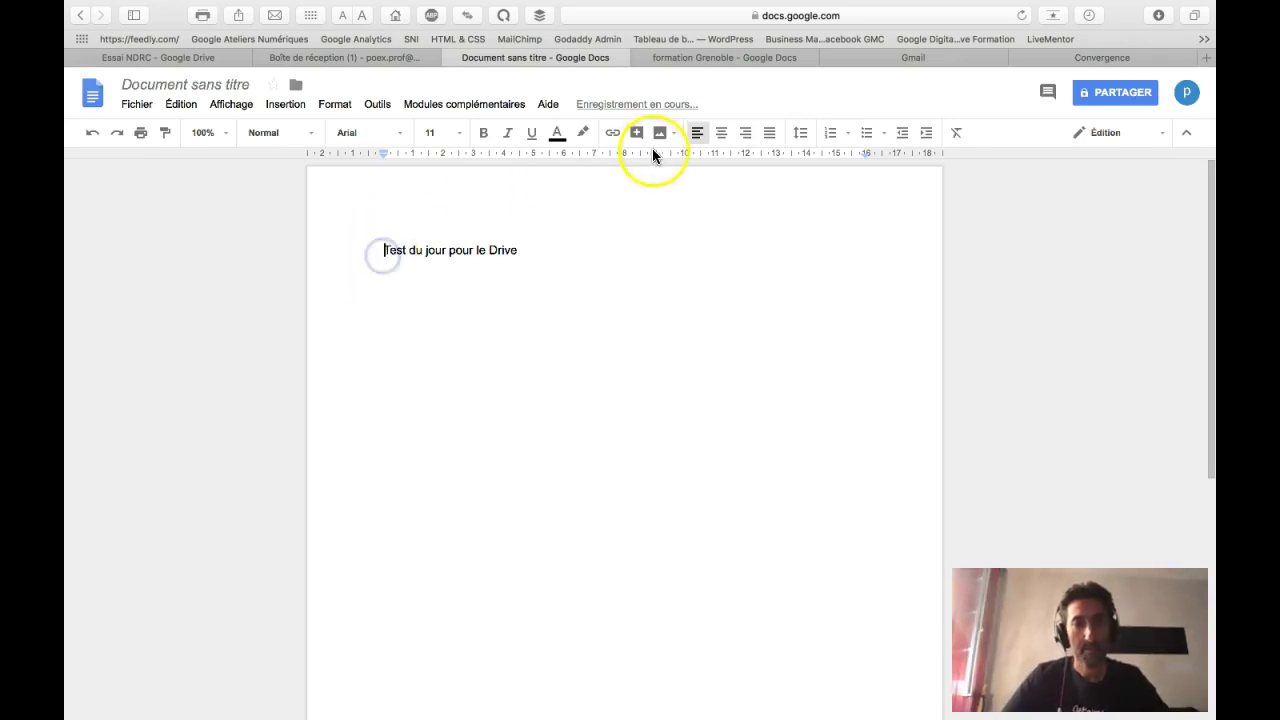
left_click(720, 134)
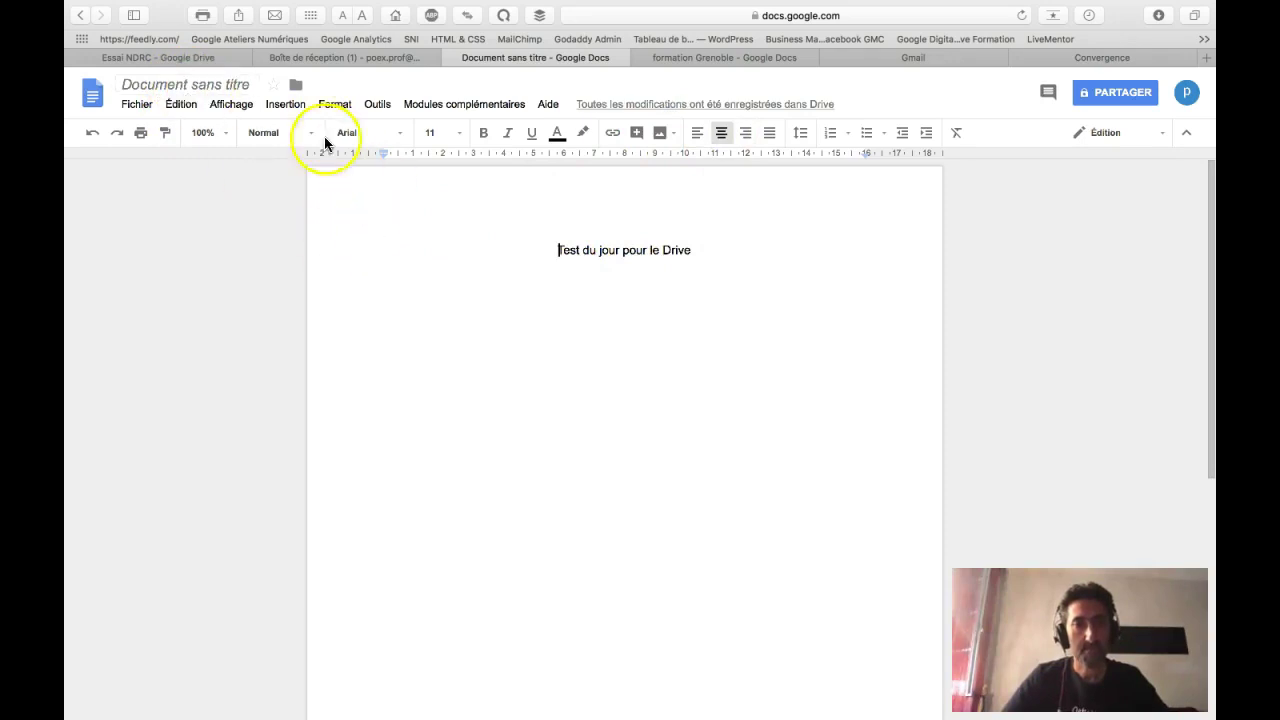
Step: Name the untitled document "Test du jour pour le Drive" and return to its text
left_click(224, 84)
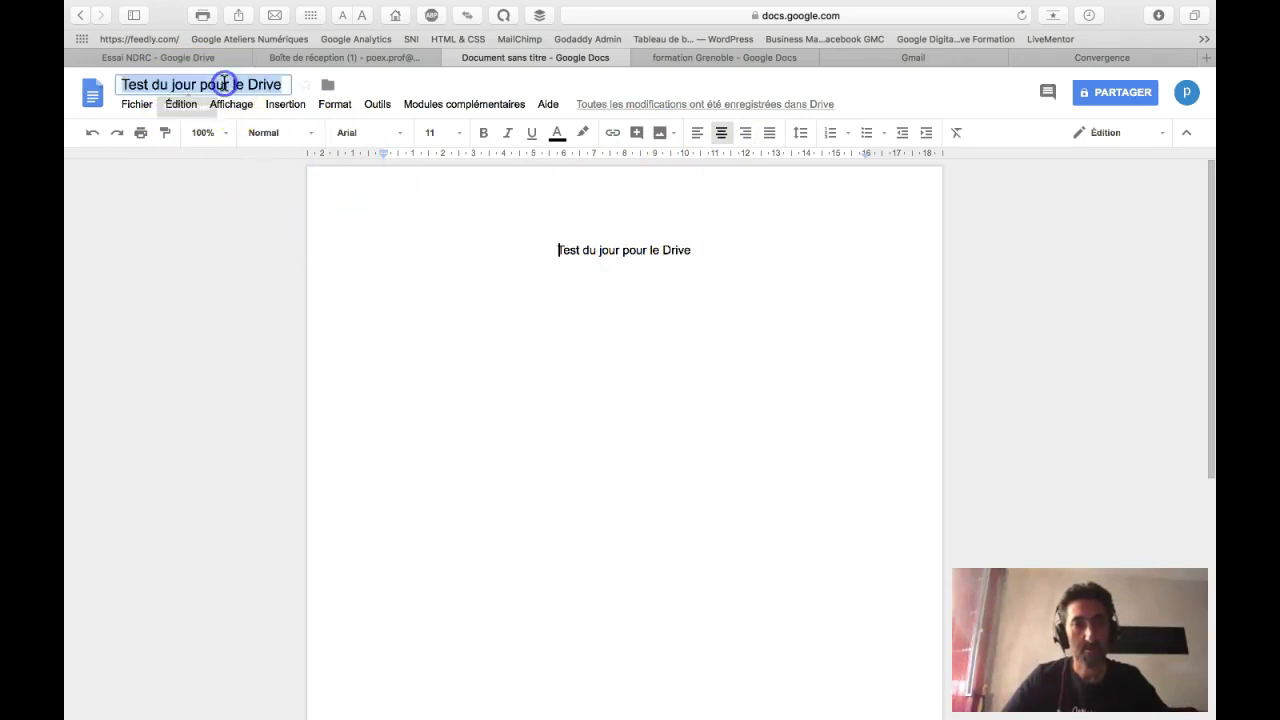
left_click(557, 250)
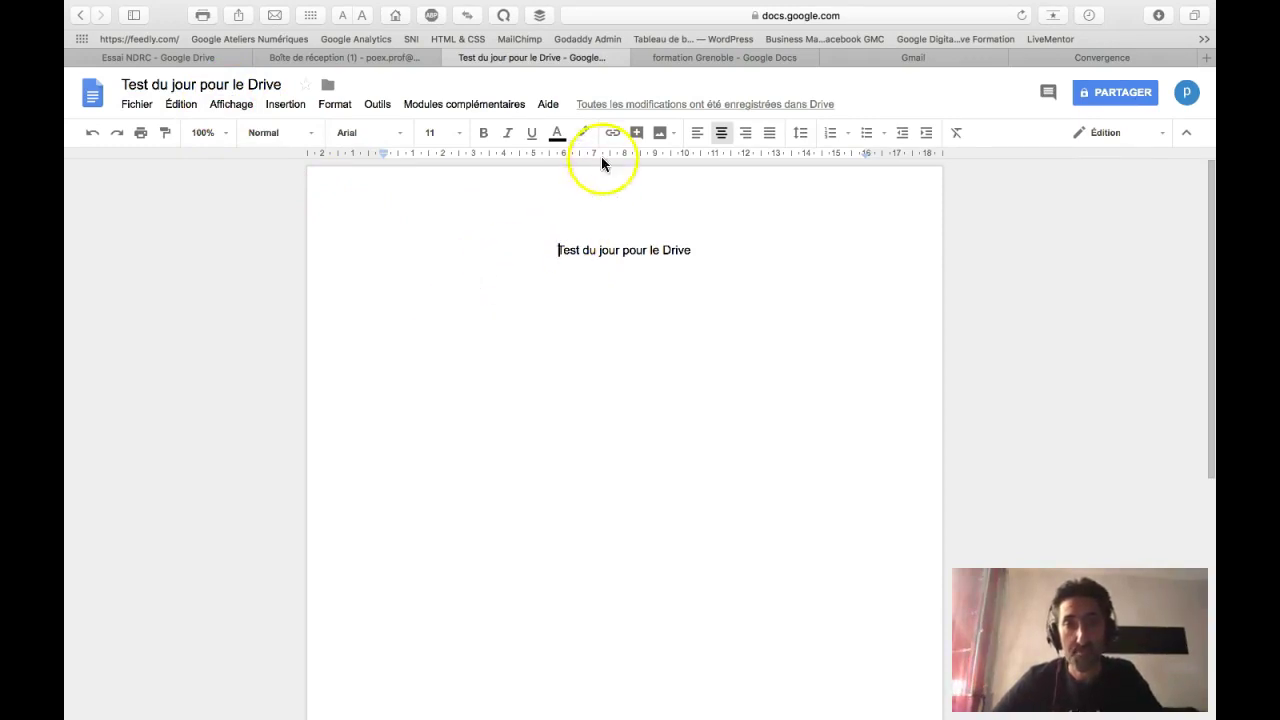
Step: Add a left-aligned line "menu 1" a few lines below the centered title
mouse_move(660, 106)
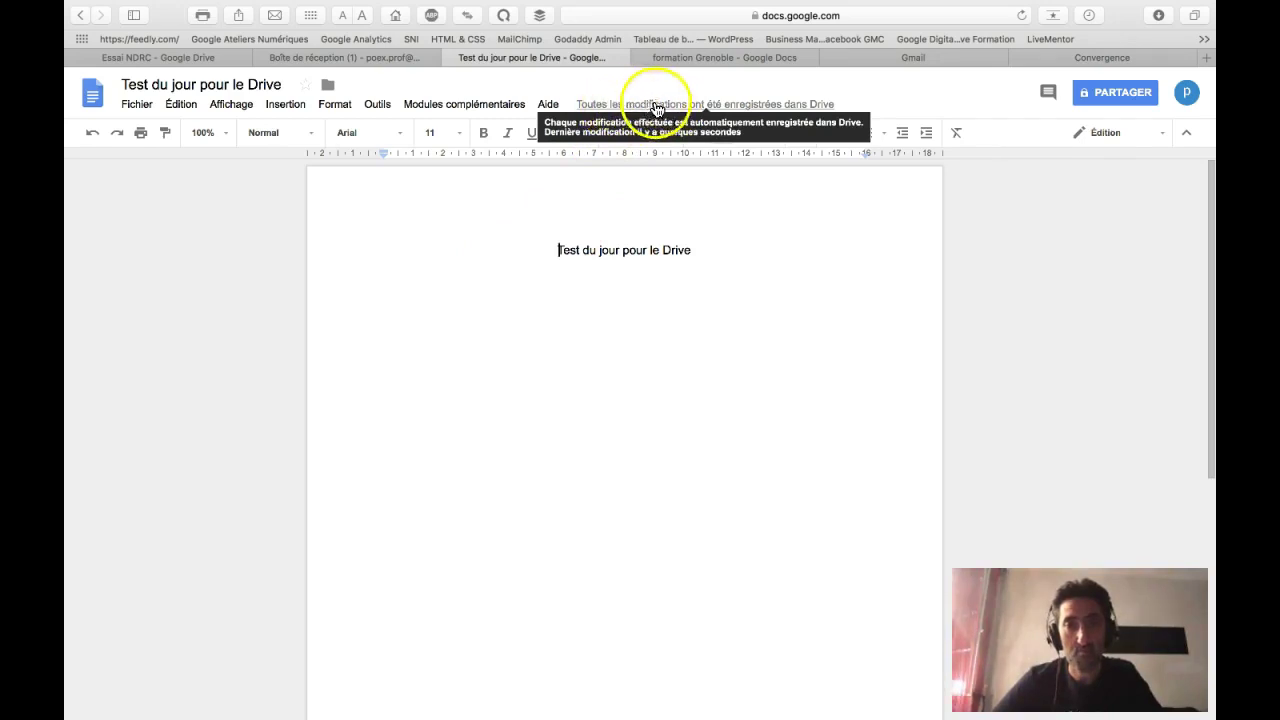
left_click(706, 250)
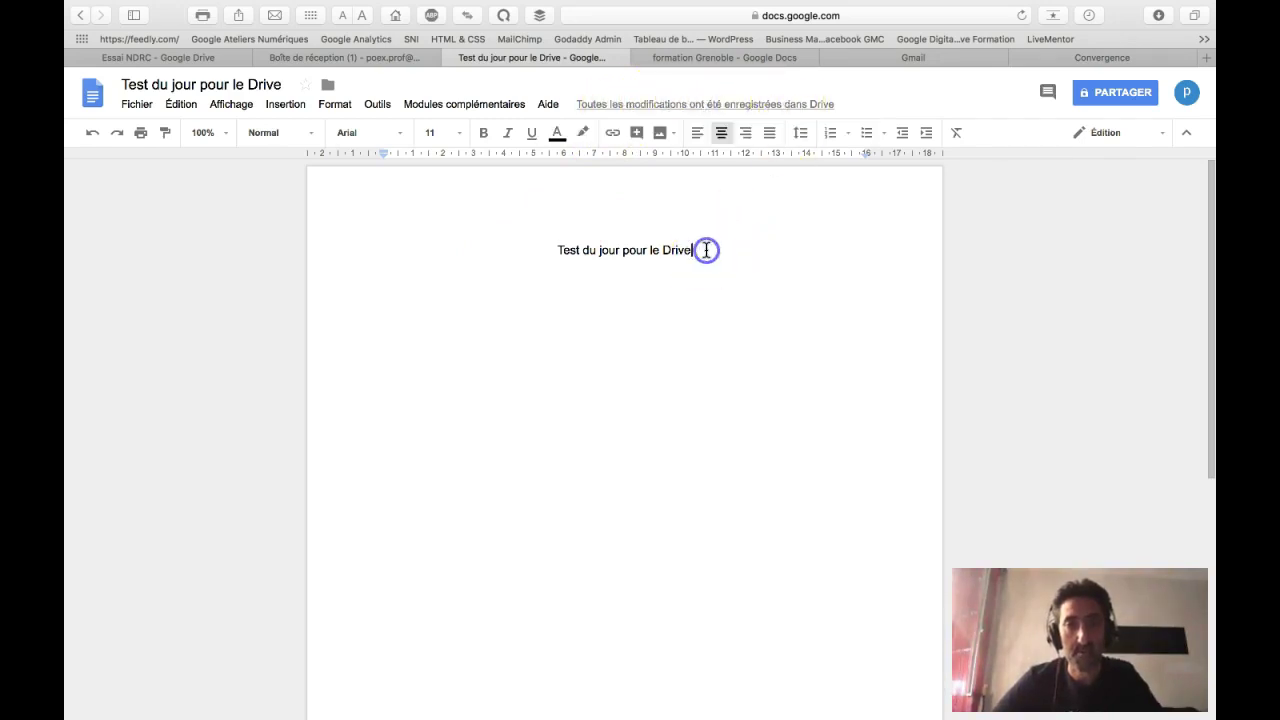
key("Return")
left_click(697, 133)
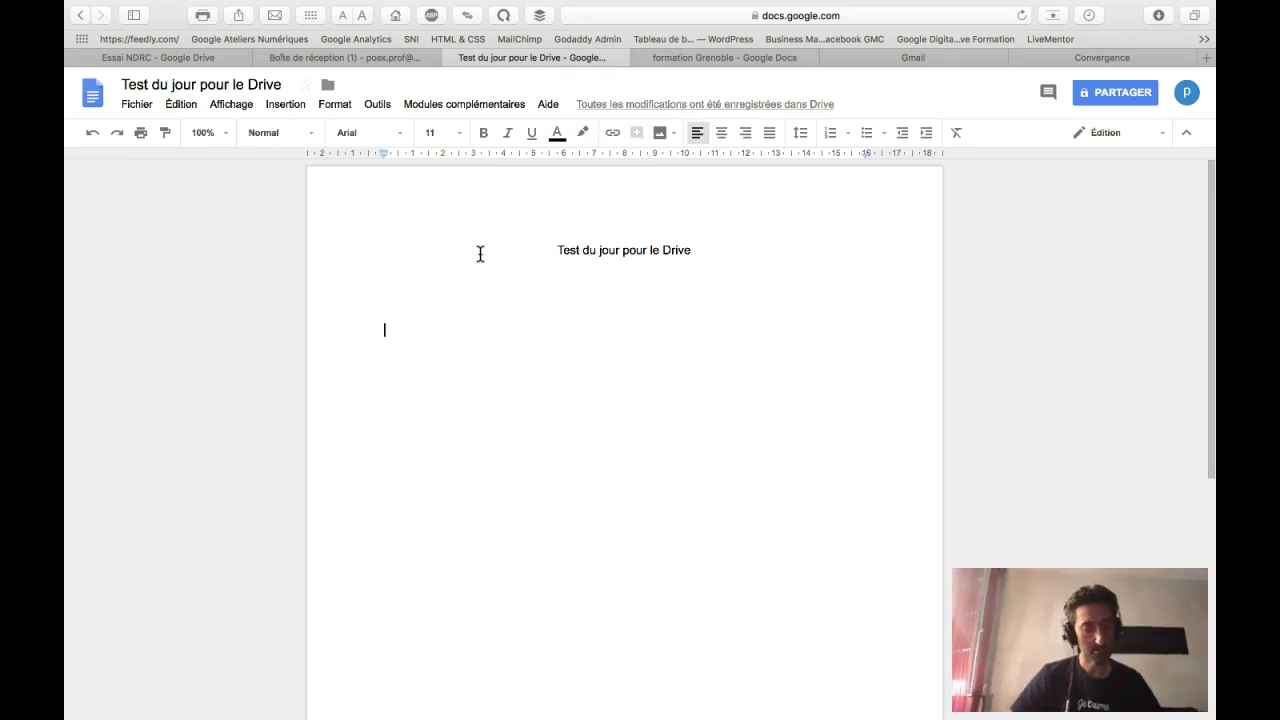
type("menu 1")
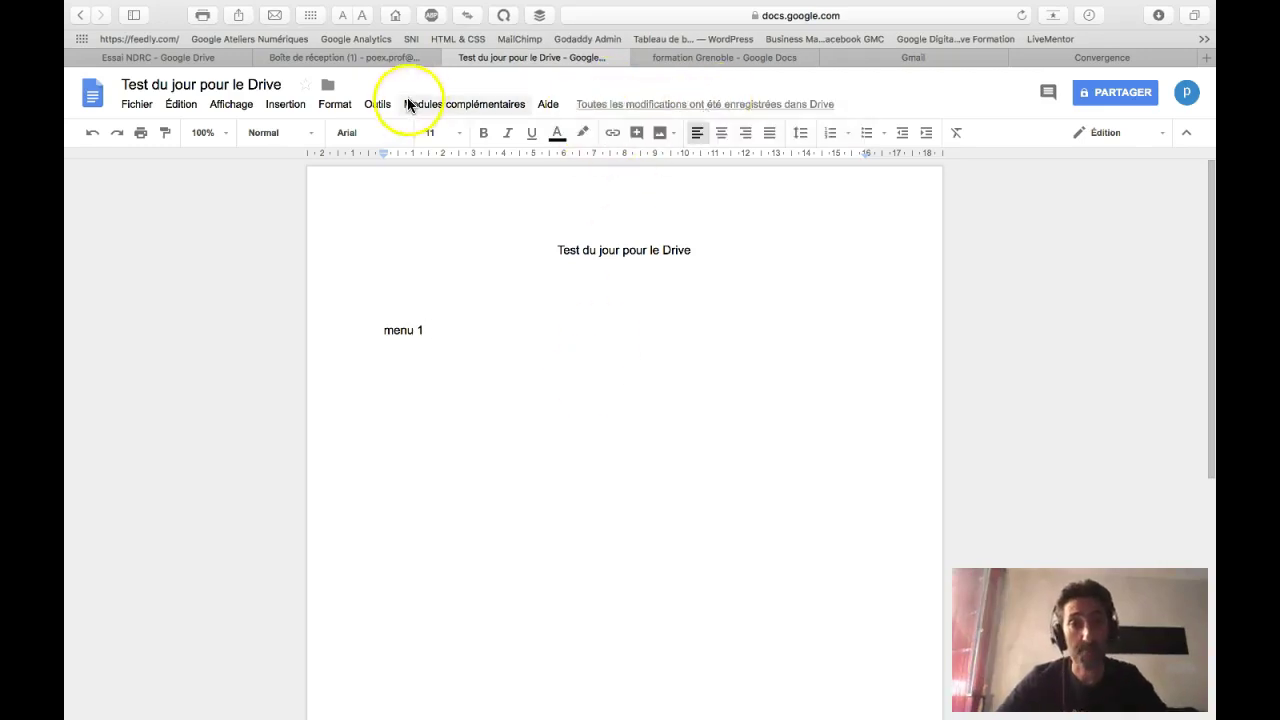
Step: Close the document, go back through Mon Drive into the Essai NDRC folder, and reopen Test du jour pour le Drive
left_click(449, 57)
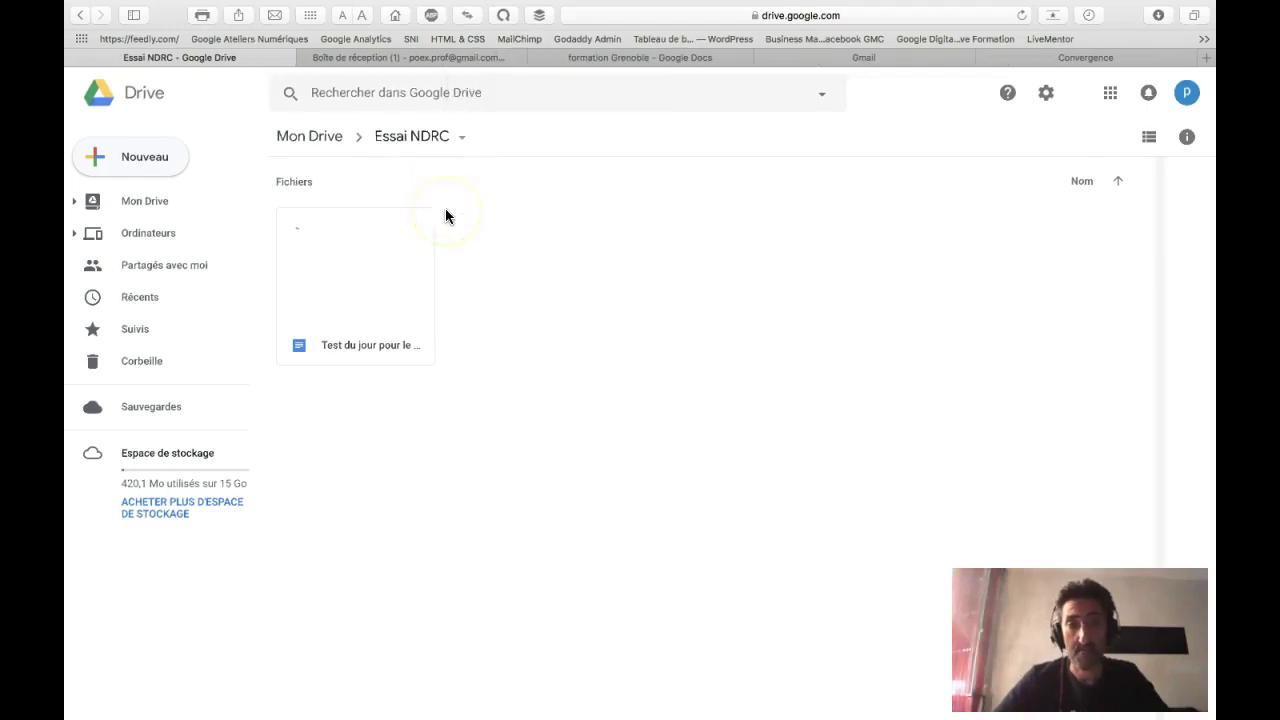
left_click(356, 274)
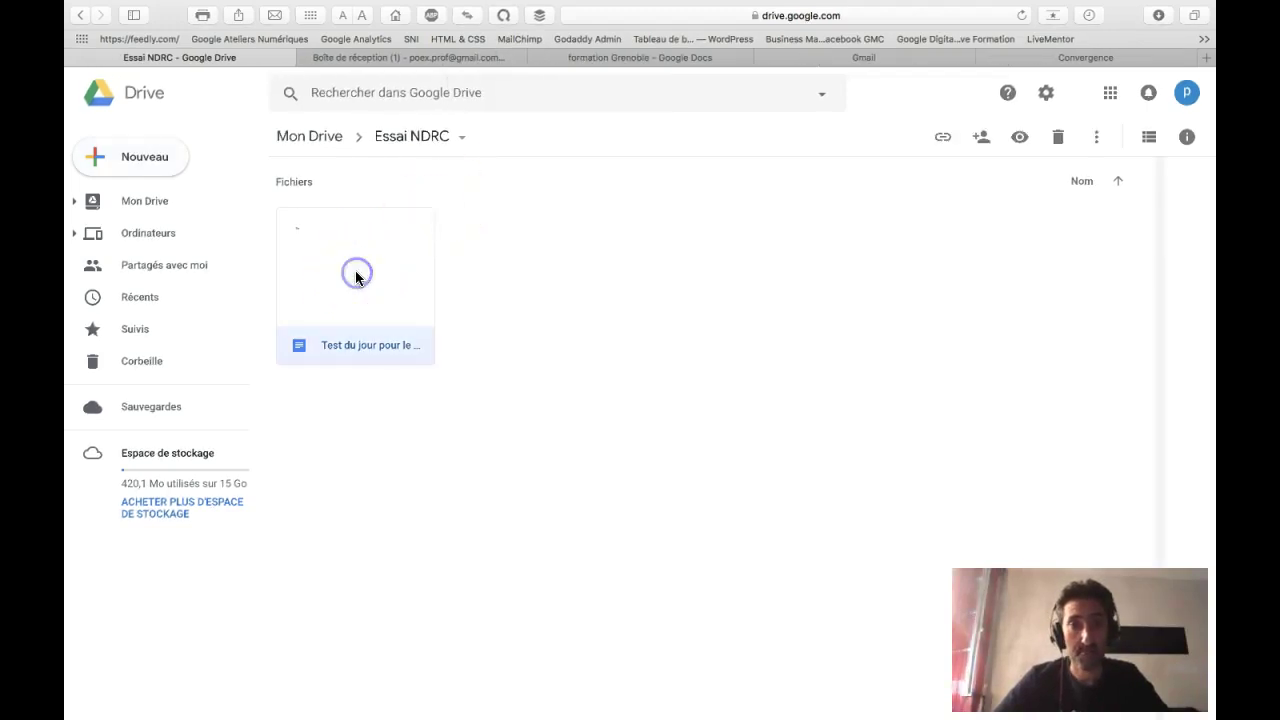
left_click(320, 138)
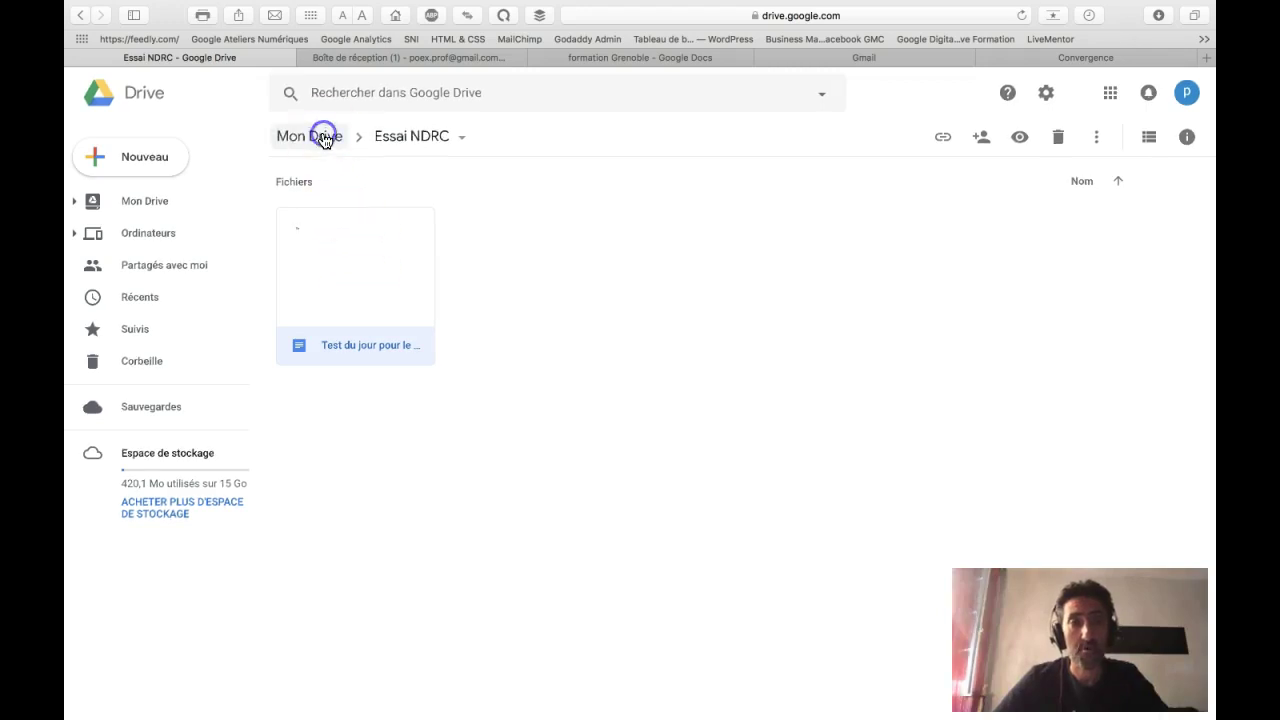
double_click(708, 486)
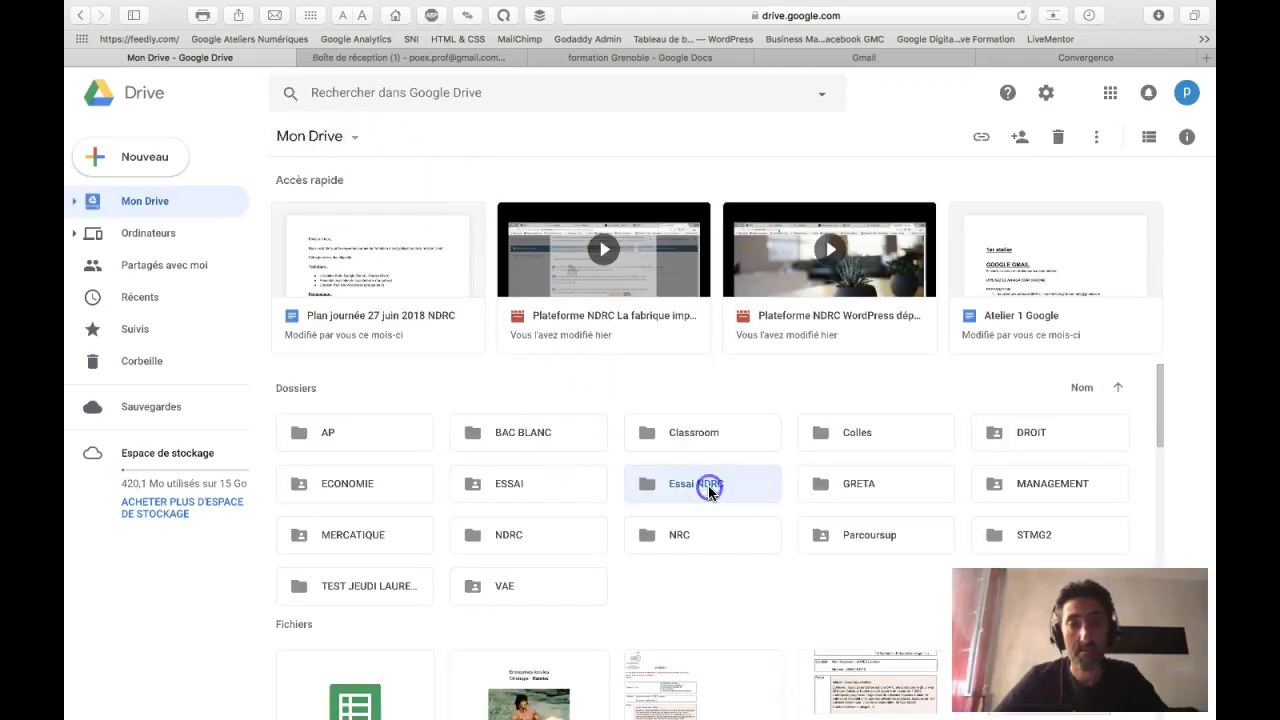
left_click(391, 264)
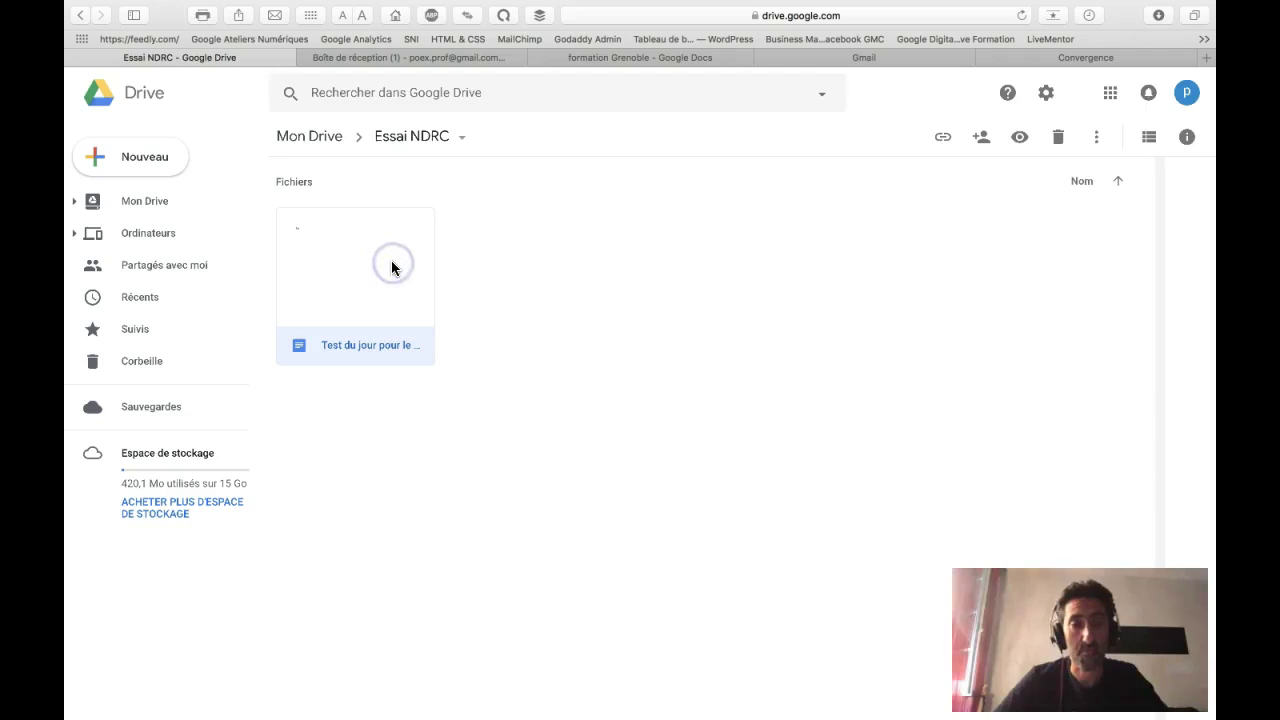
left_click(392, 264)
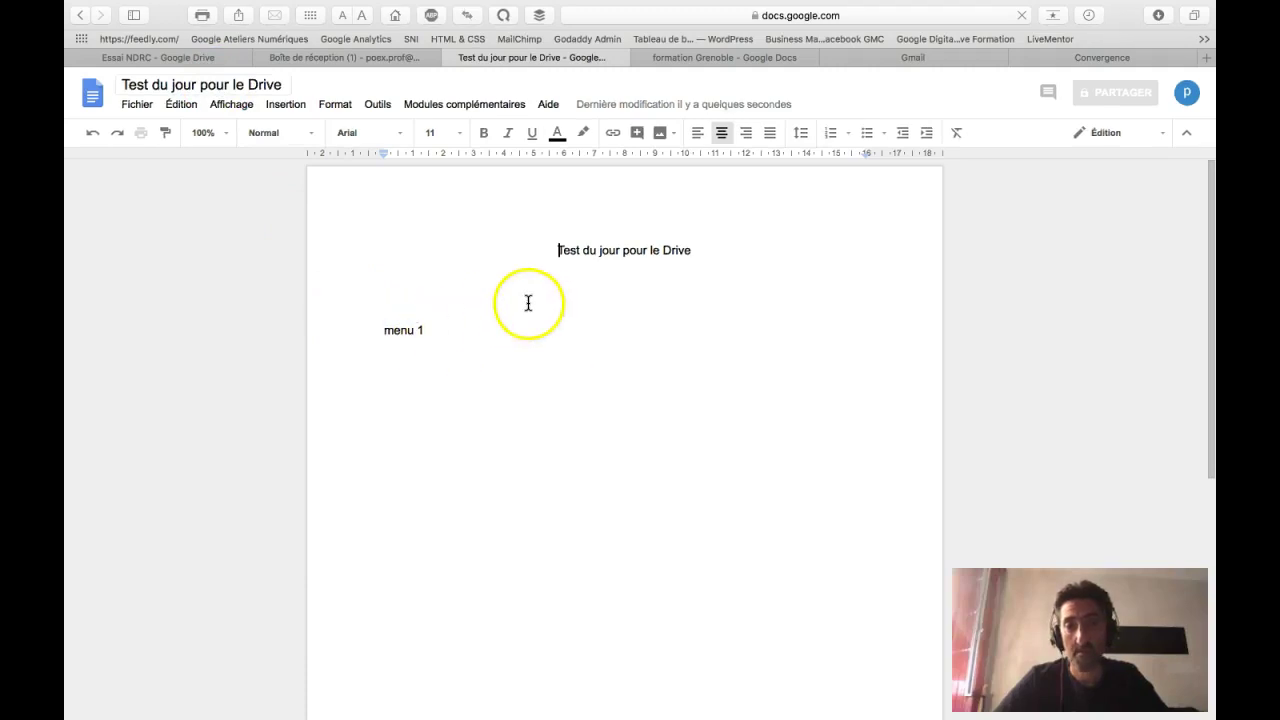
Step: Close the document and preview Test du jour pour le Drive from the Essai NDRC folder
left_click(453, 57)
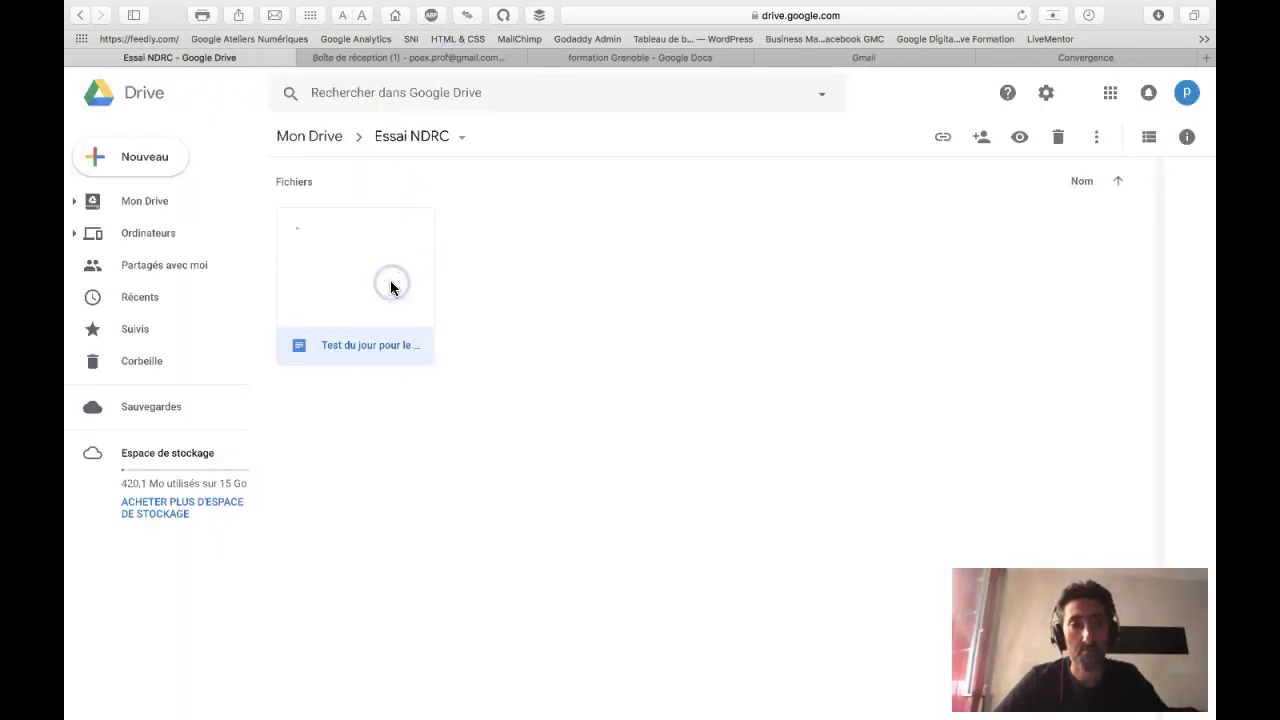
left_click(518, 387)
left_click(344, 267)
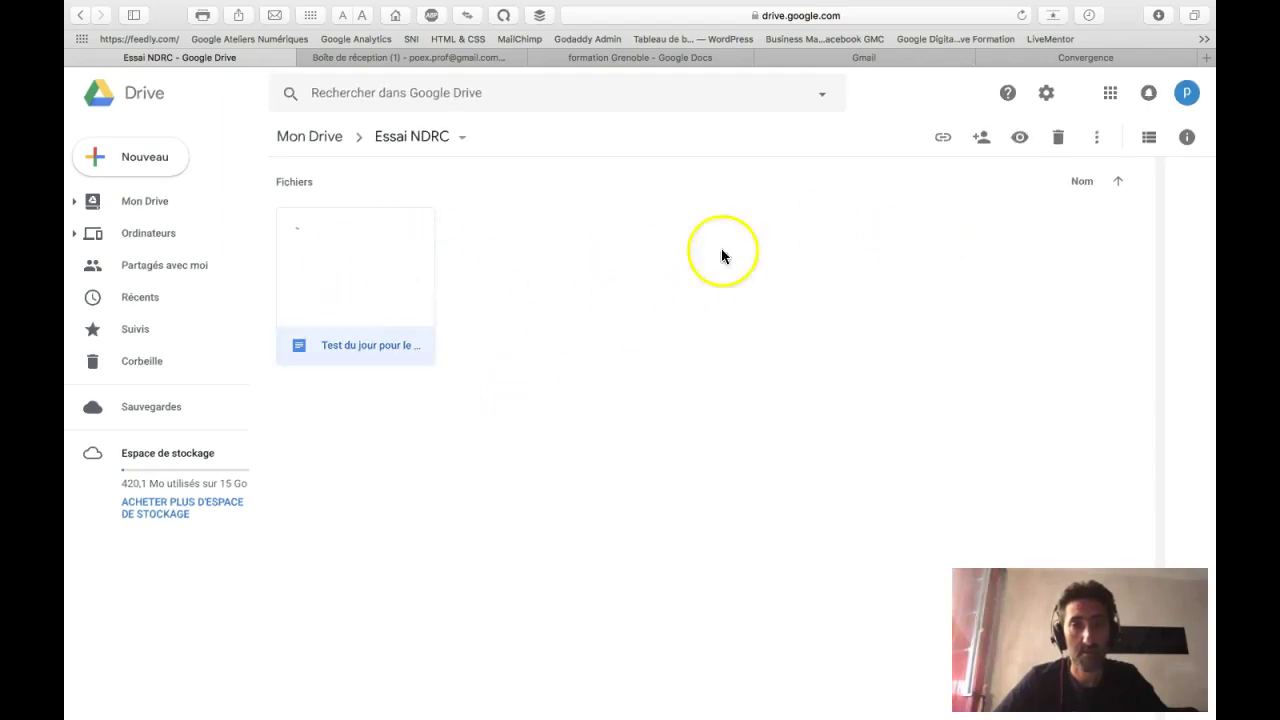
left_click(1021, 143)
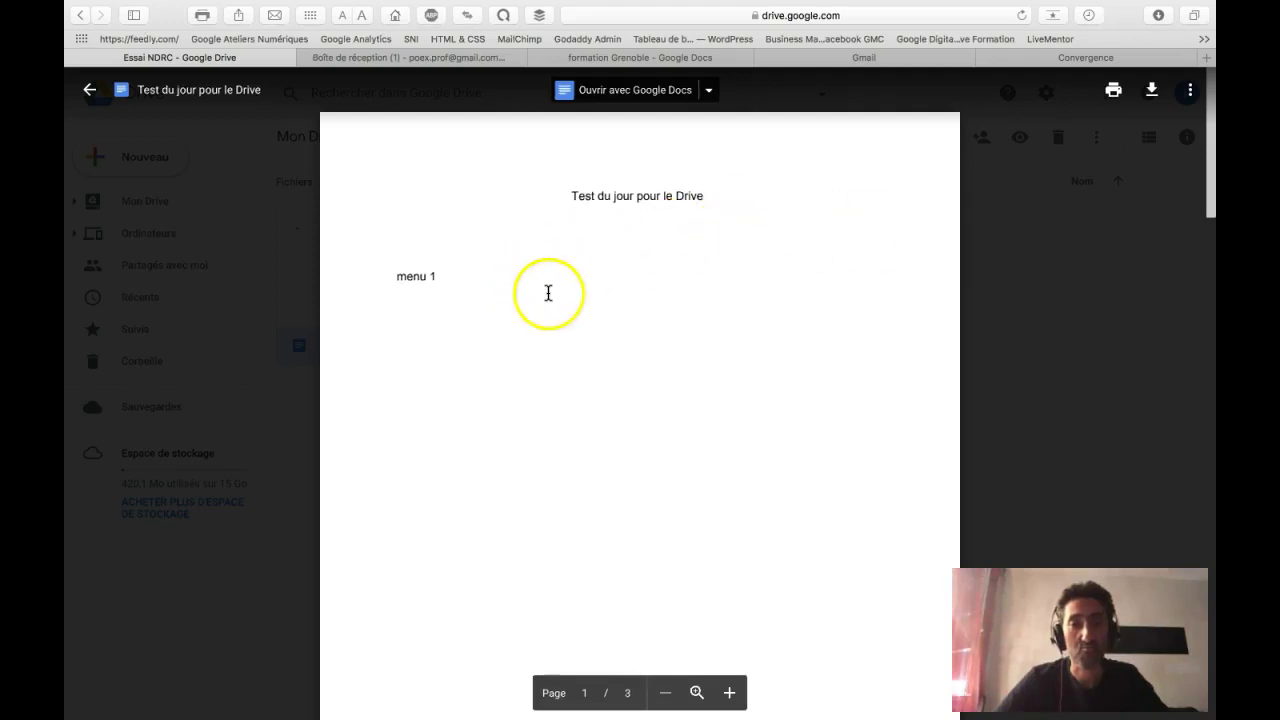
scroll(547, 293, "down", 5)
scroll(547, 293, "up", 5)
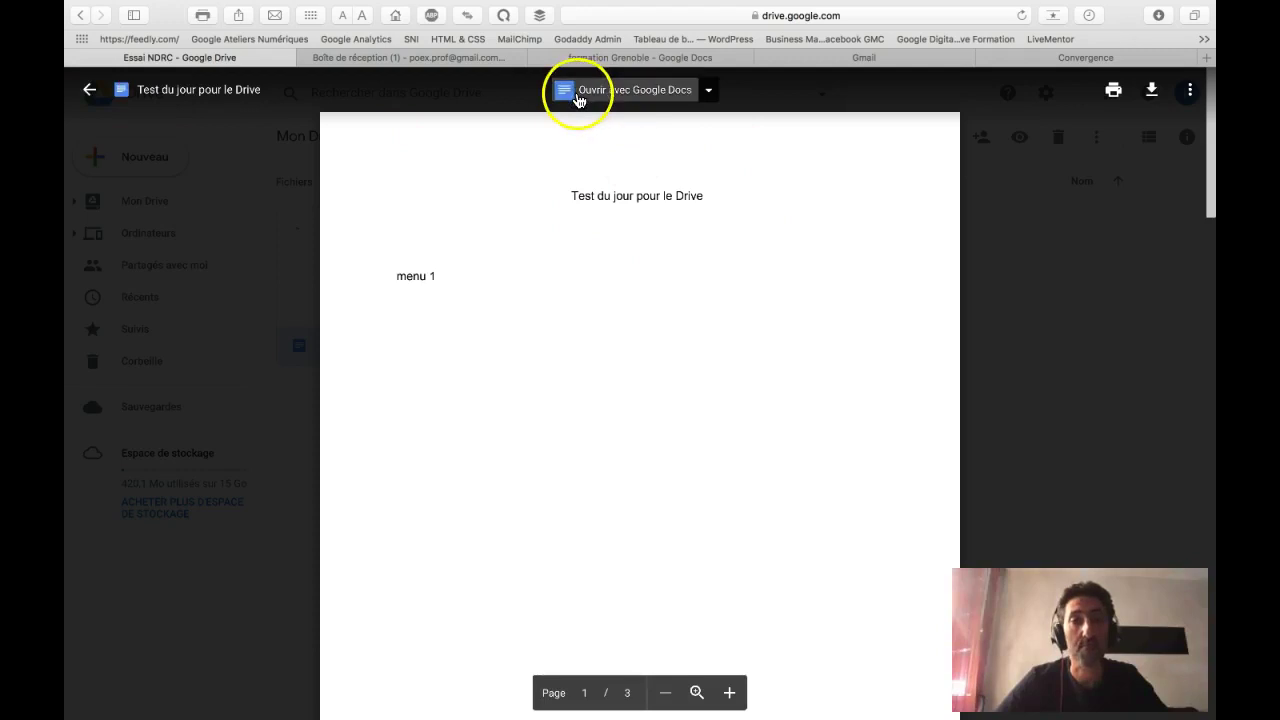
Step: Open the previewed document with Google Docs and add the line "Sous menu 2" below "menu 1"
left_click(647, 92)
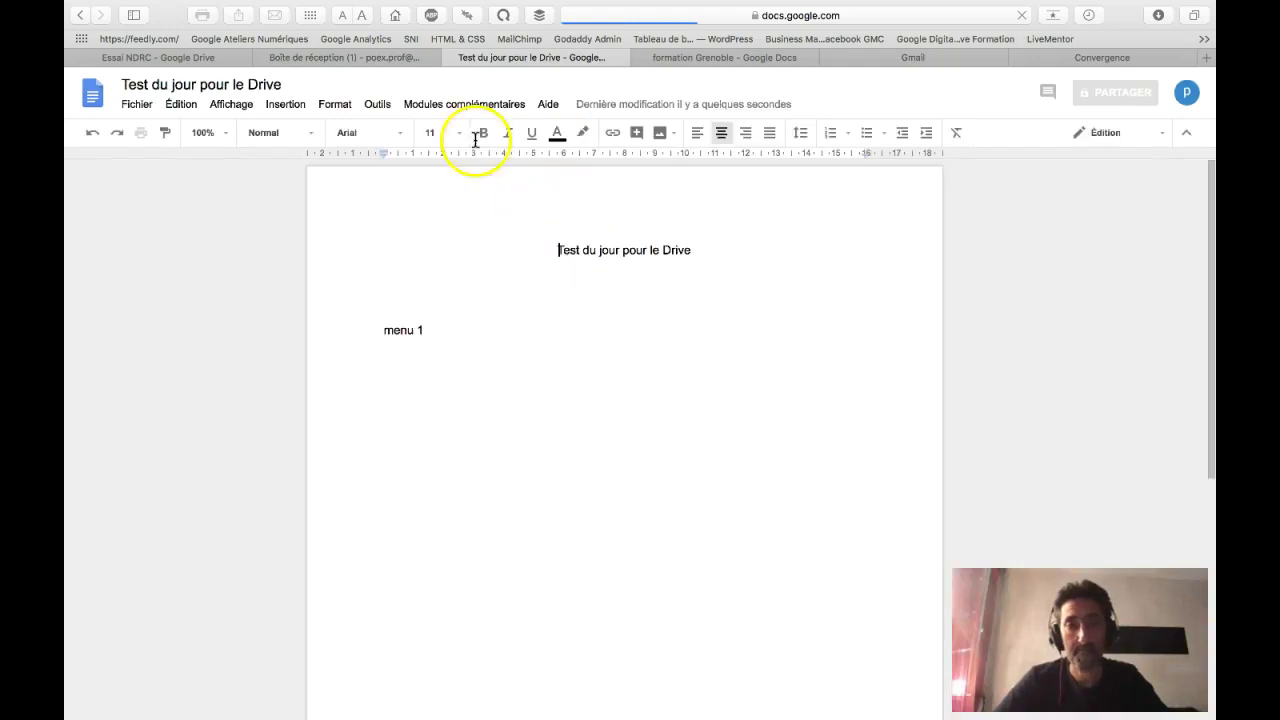
left_click(457, 327)
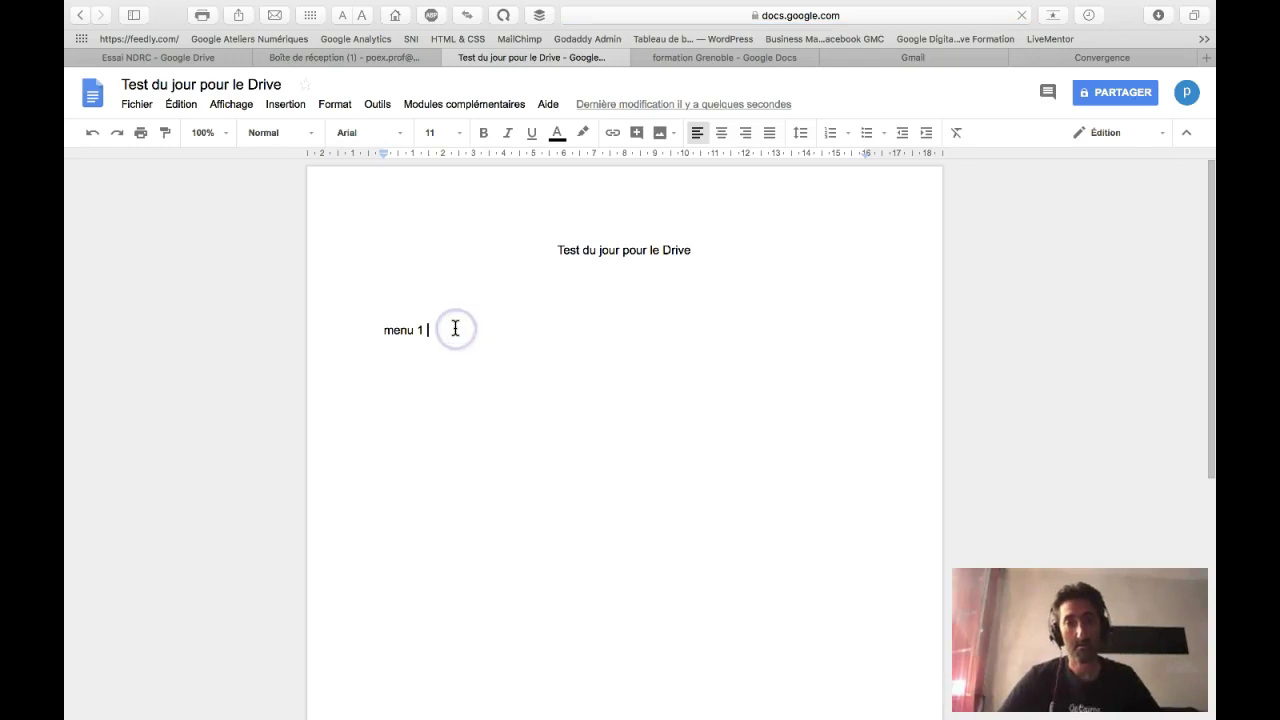
key("Return")
type("Sous menu 2")
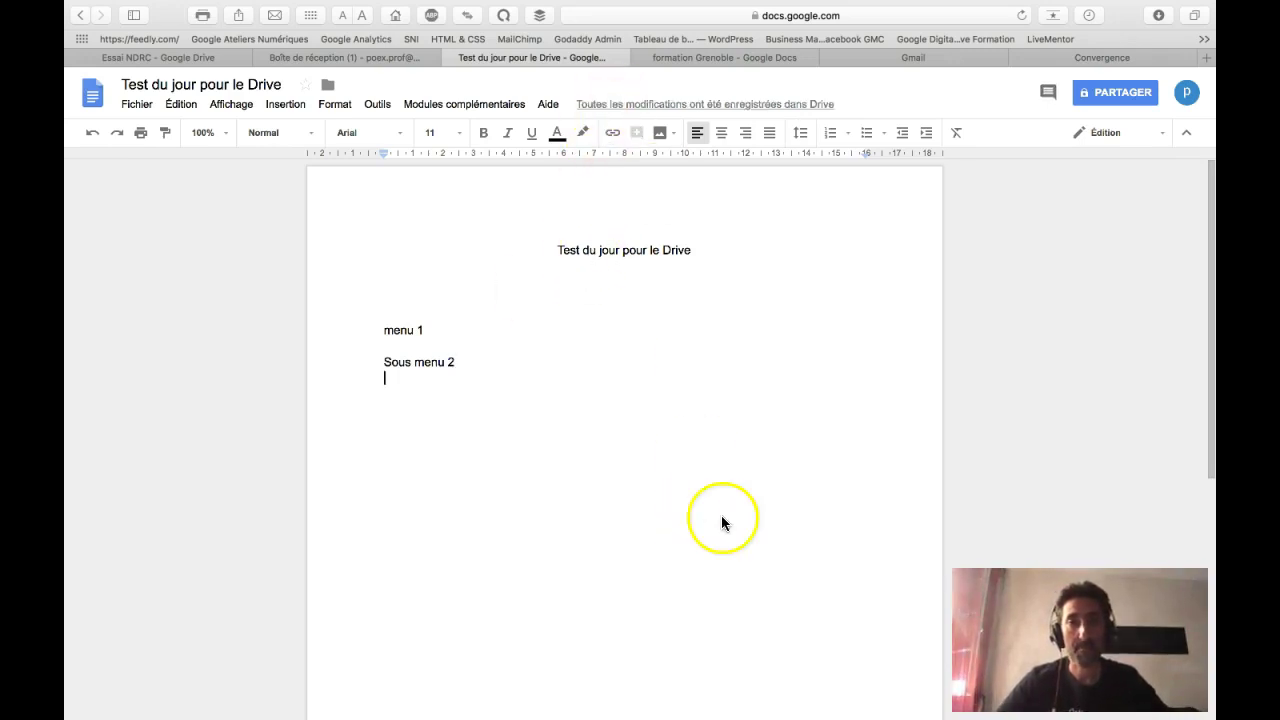
Step: Close the document and its preview, and clear the file selection in the Essai NDRC folder
left_click(453, 57)
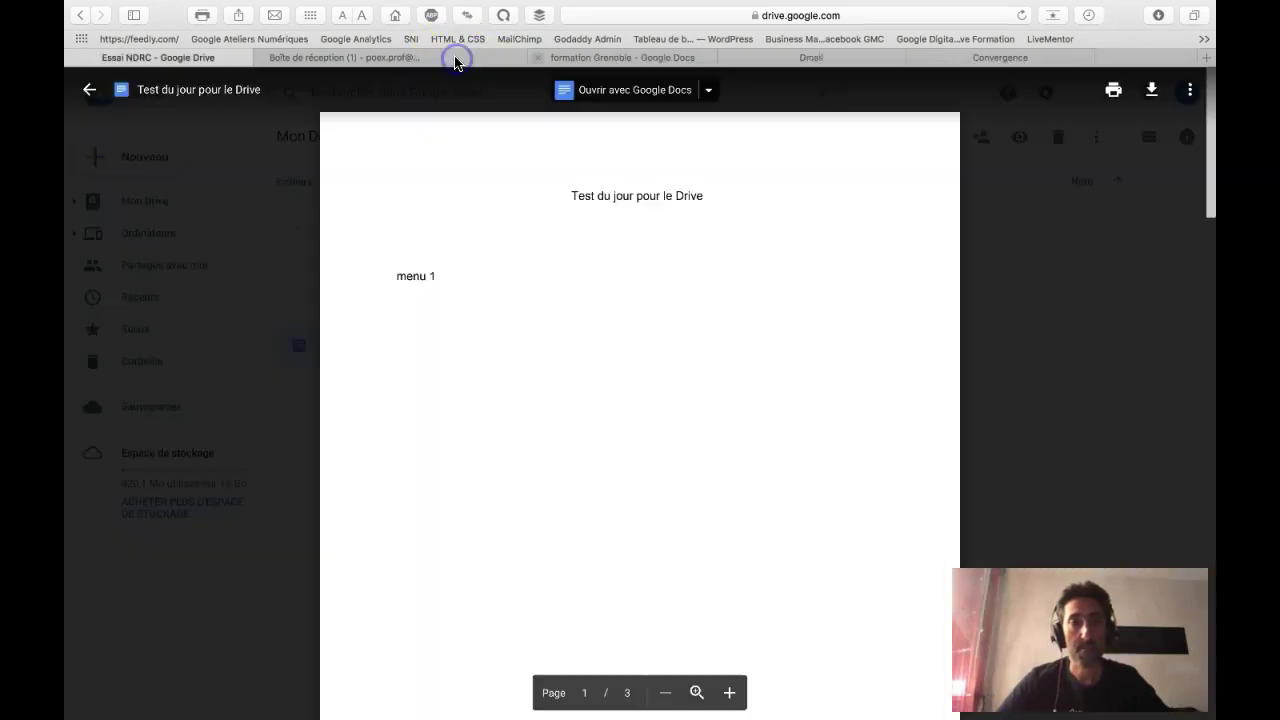
left_click(87, 92)
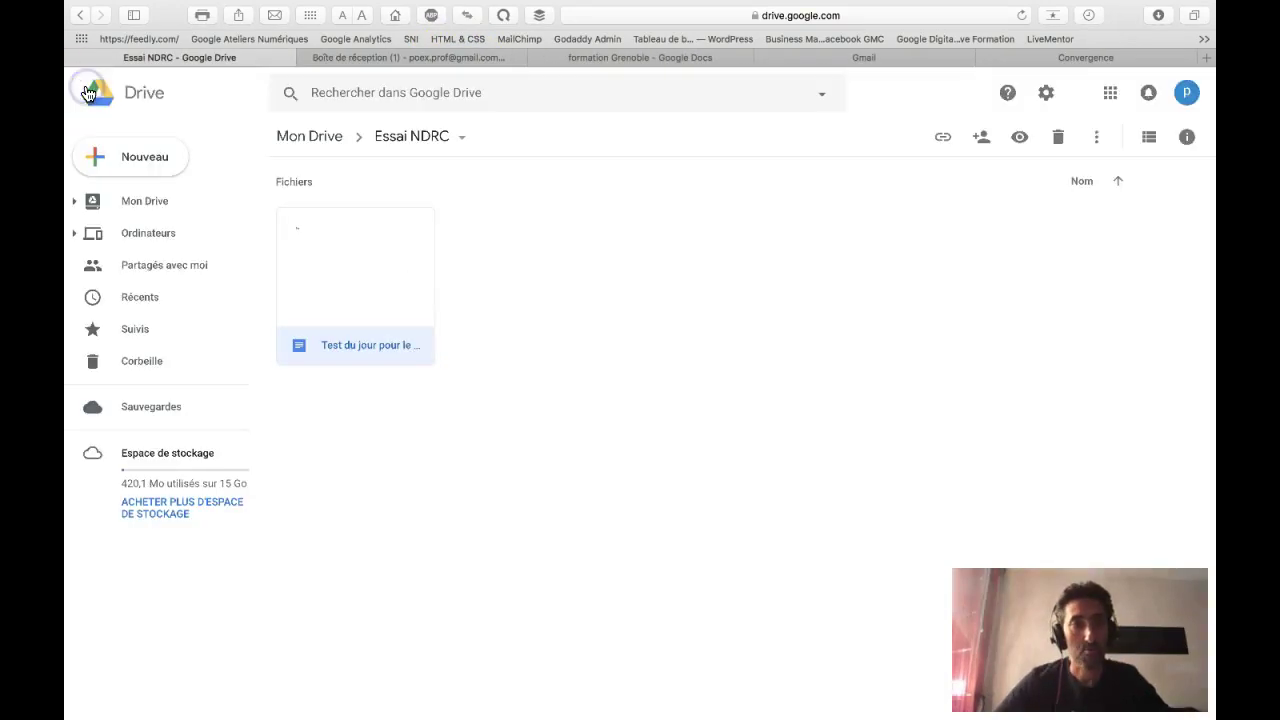
left_click(542, 280)
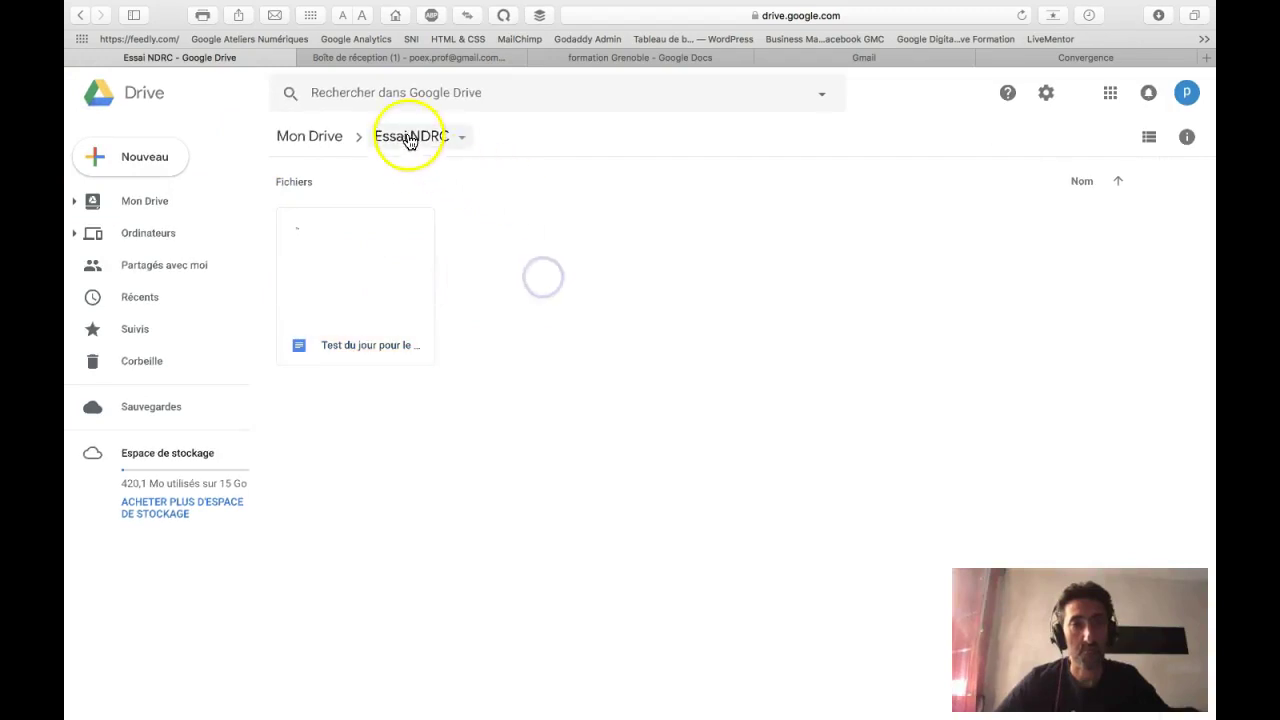
Step: Preview Test du jour pour le Drive again, look through its pages for the latest edits, and close the preview
left_click(406, 294)
left_click(1021, 140)
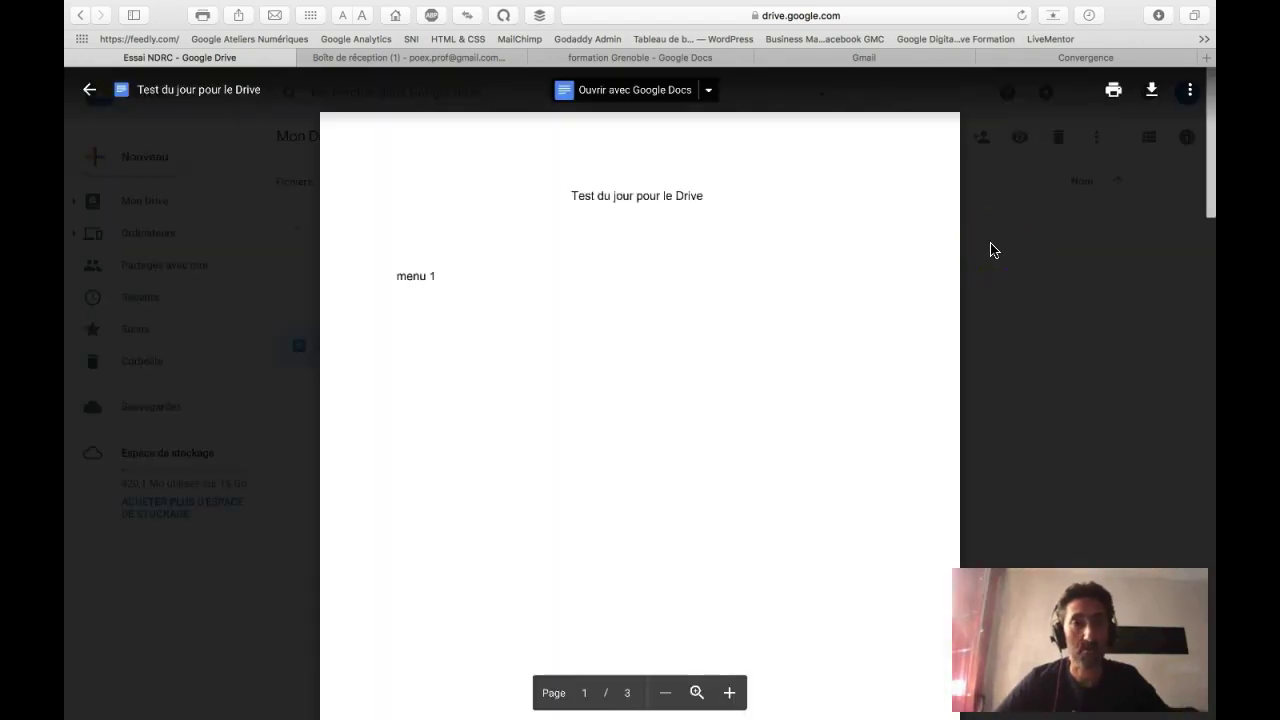
left_click(975, 255)
left_click(845, 277)
scroll(843, 276, "down", 5)
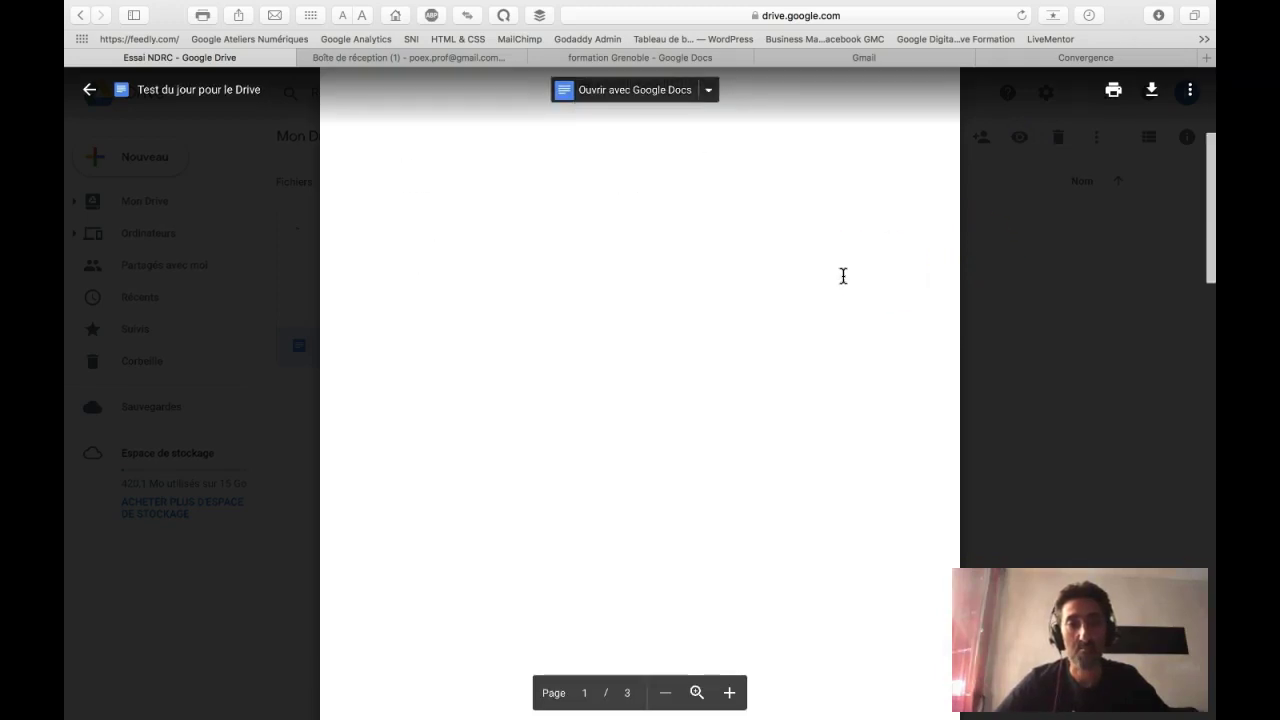
scroll(843, 276, "up", 5)
scroll(843, 276, "down", 10)
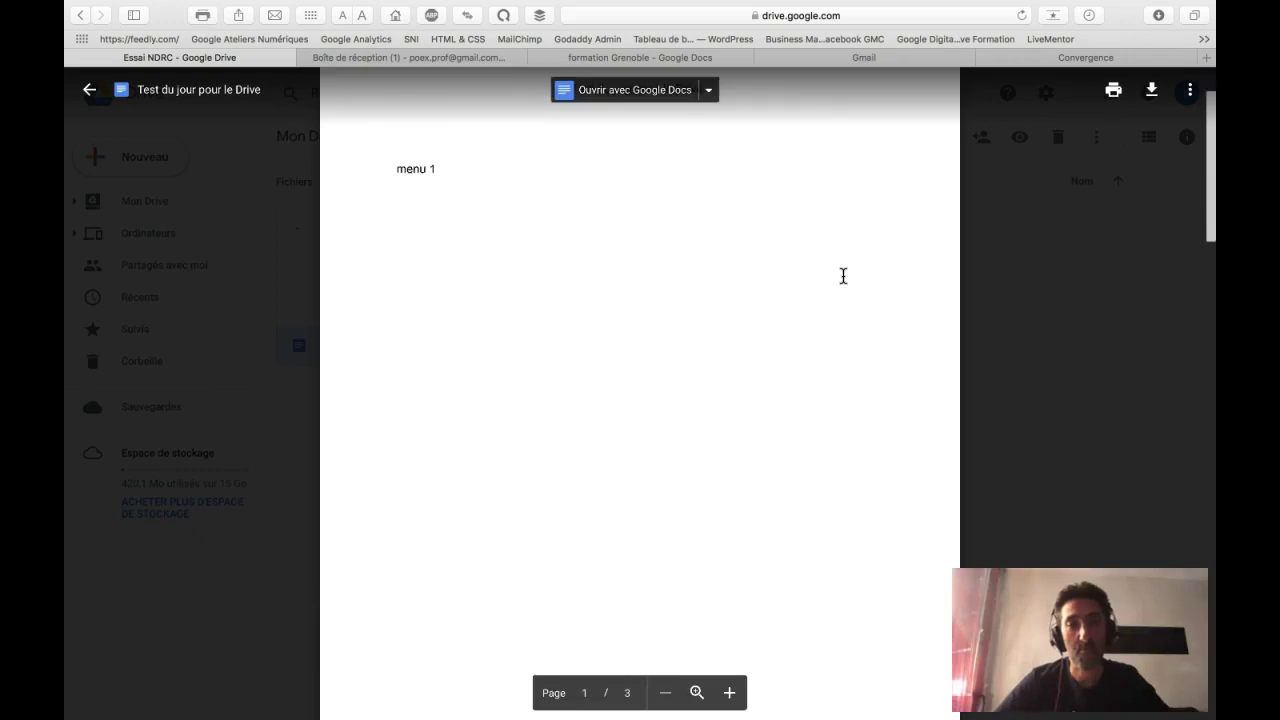
scroll(843, 276, "up", 10)
left_click(286, 137)
left_click(89, 89)
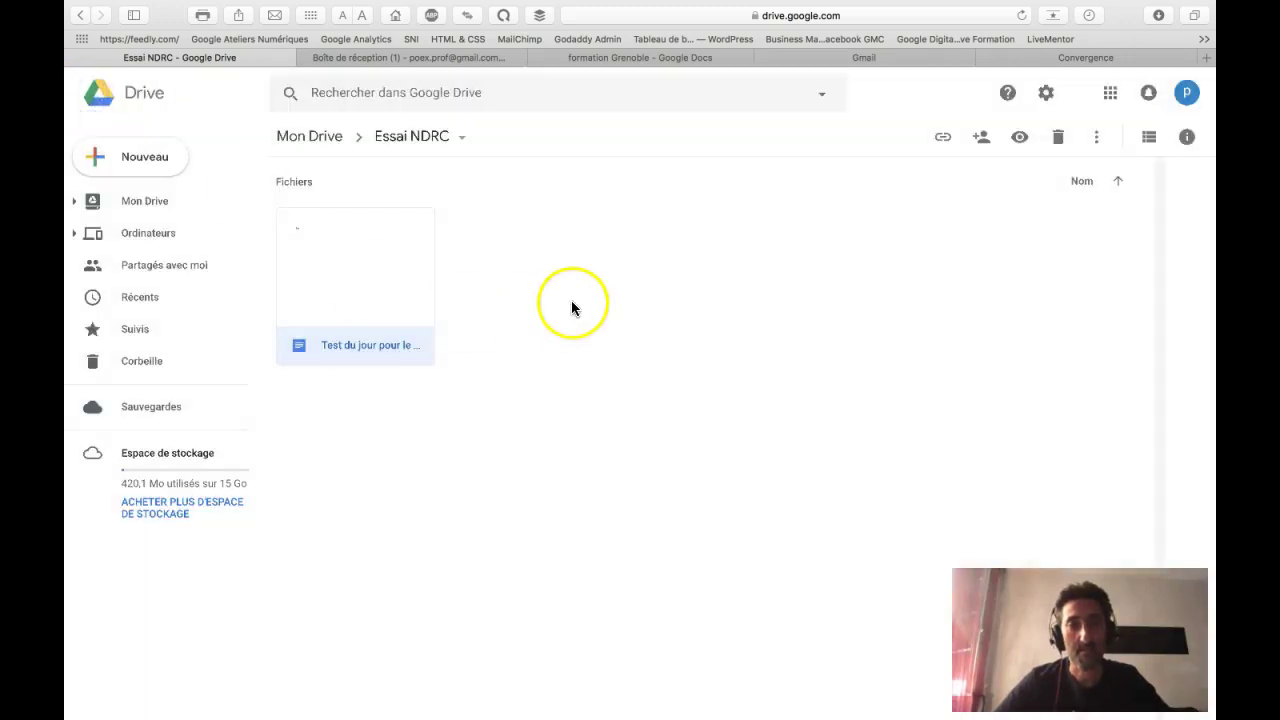
Step: Open Test du jour pour le Drive in Google Docs to check its saved text, and close it
left_click(572, 303)
double_click(360, 272)
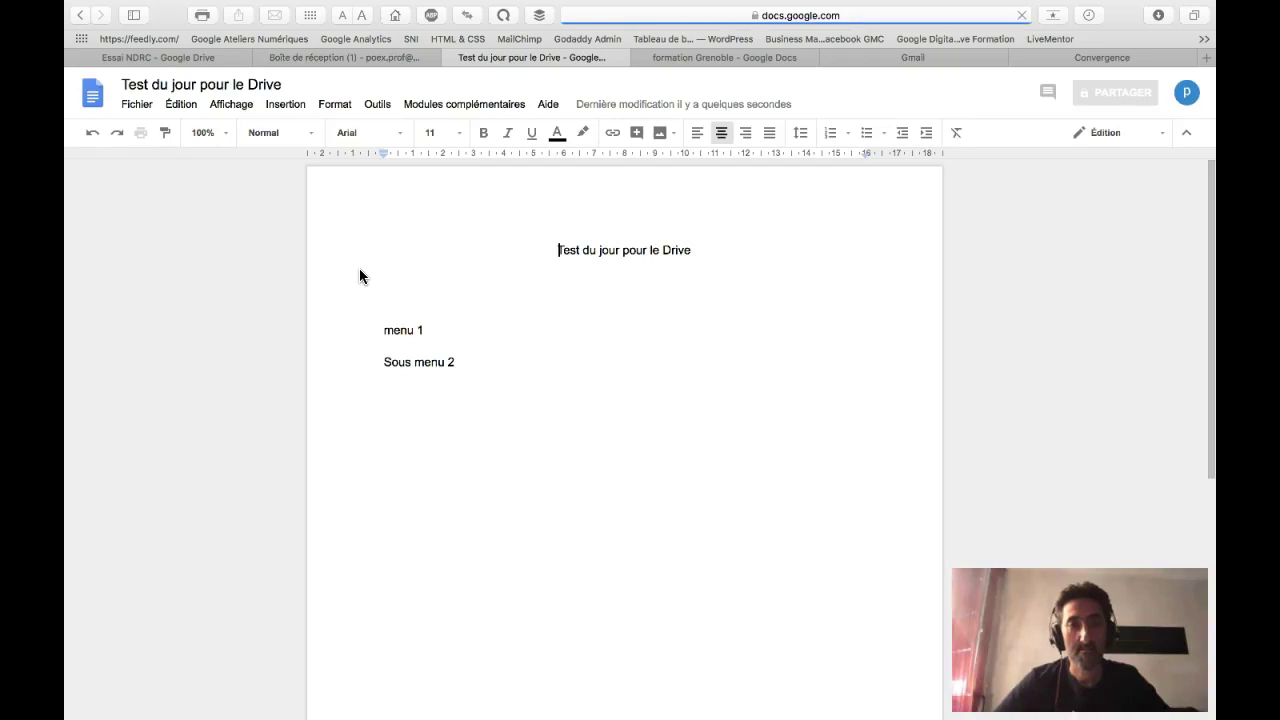
left_click(433, 354)
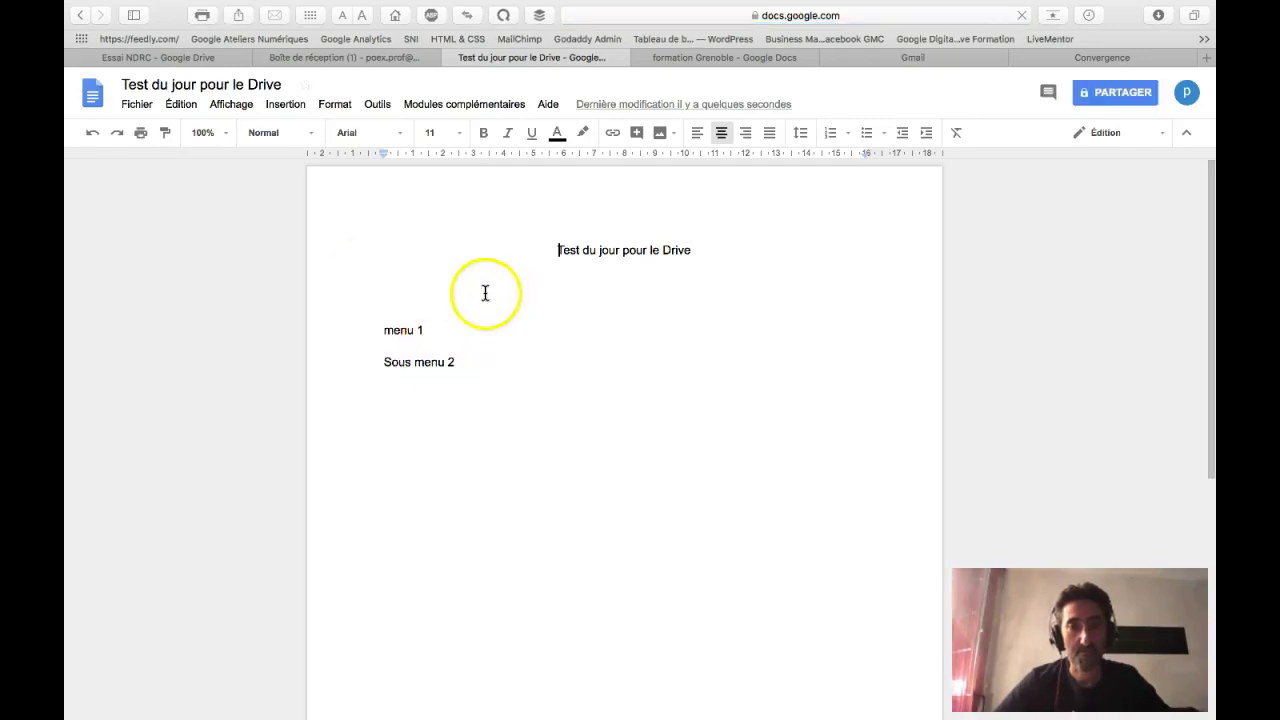
left_click(447, 57)
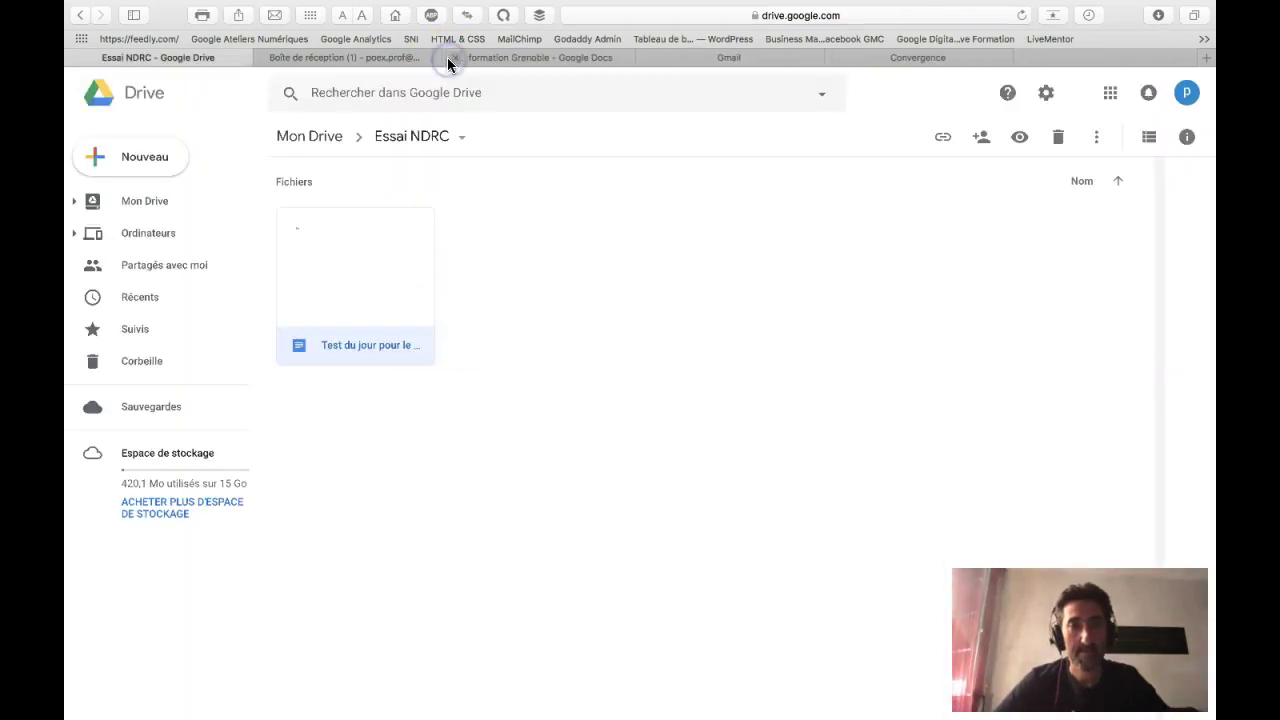
Step: Create a blank Google Sheets spreadsheet in the Essai NDRC folder and name it "test 2"
left_click(537, 274)
right_click(537, 276)
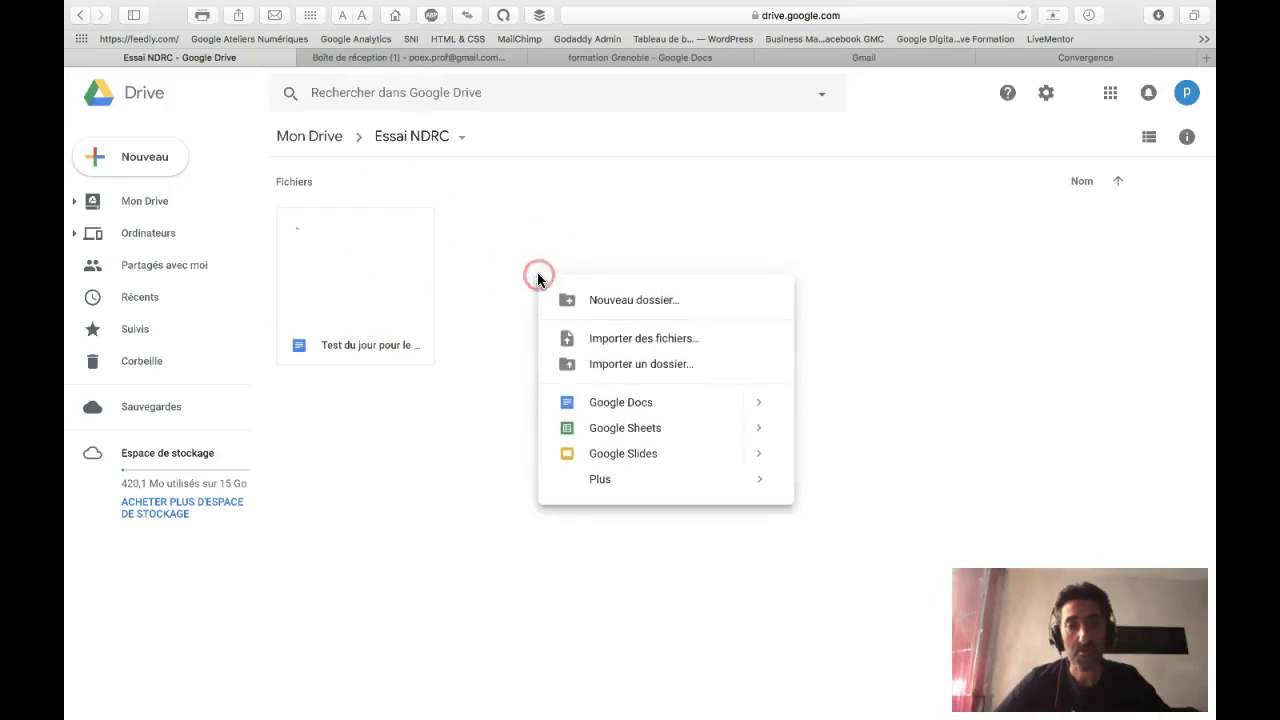
left_click(630, 430)
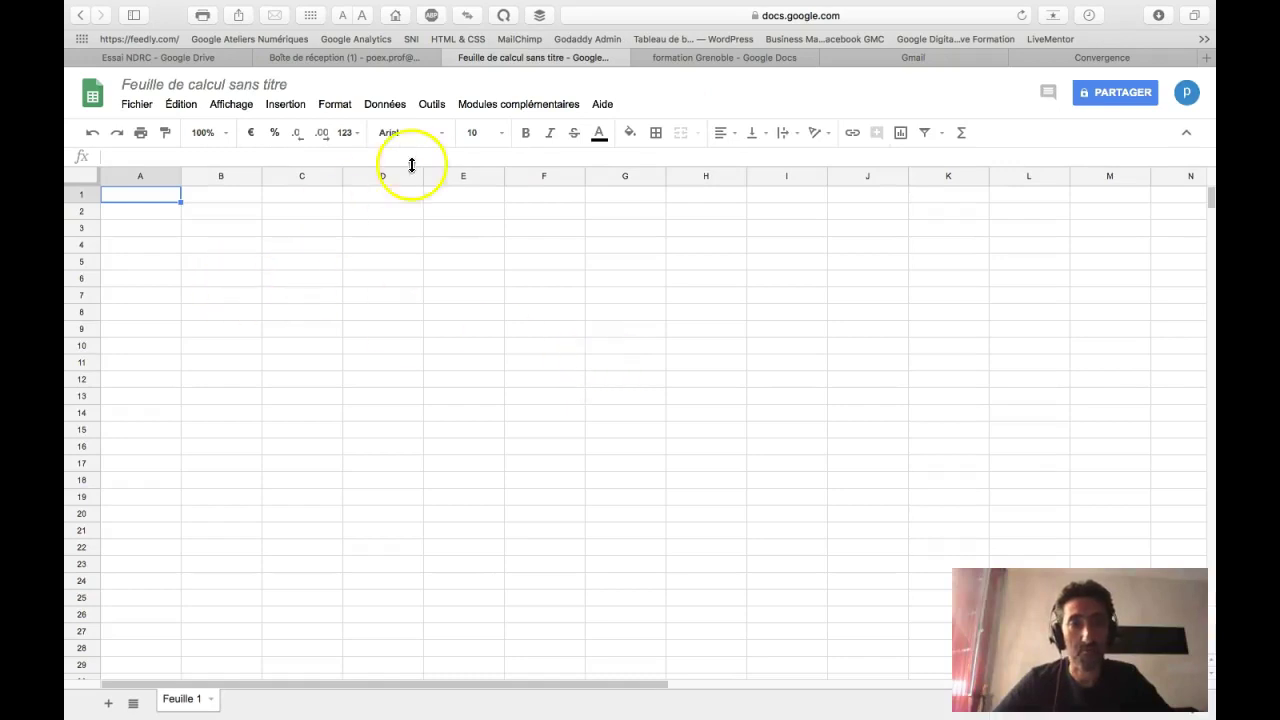
left_click(283, 86)
type("test 2")
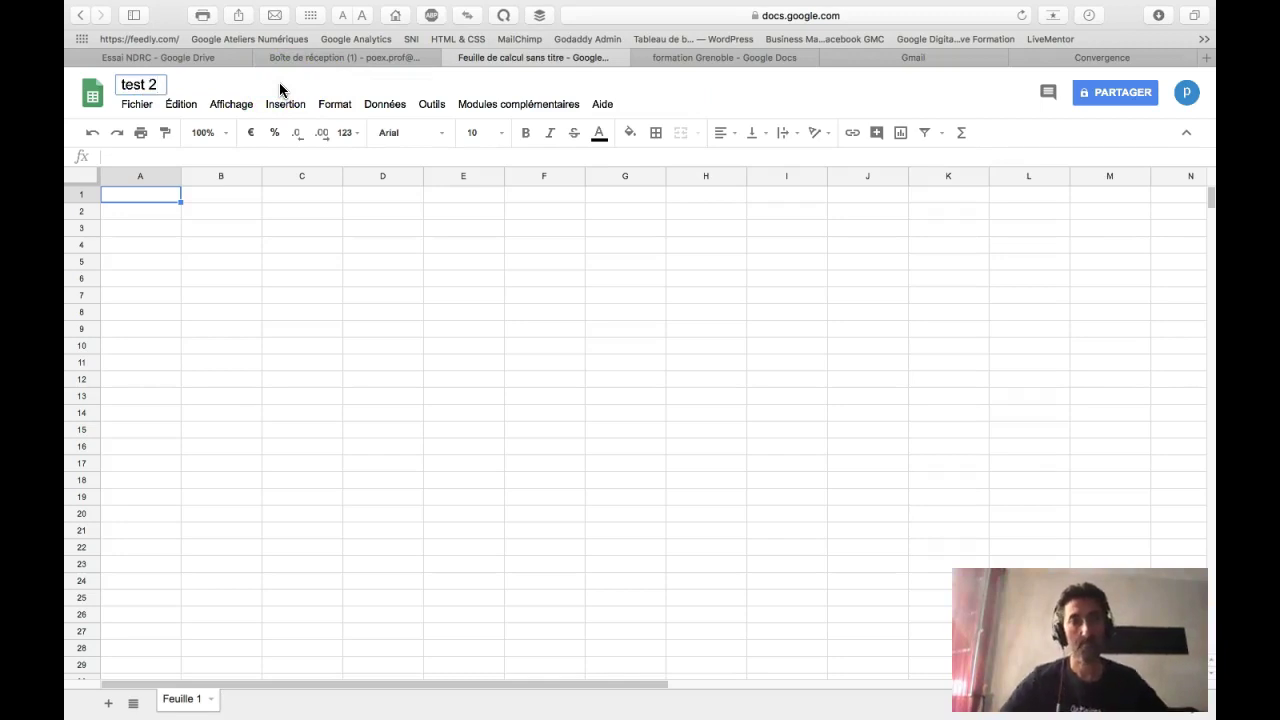
left_click(440, 346)
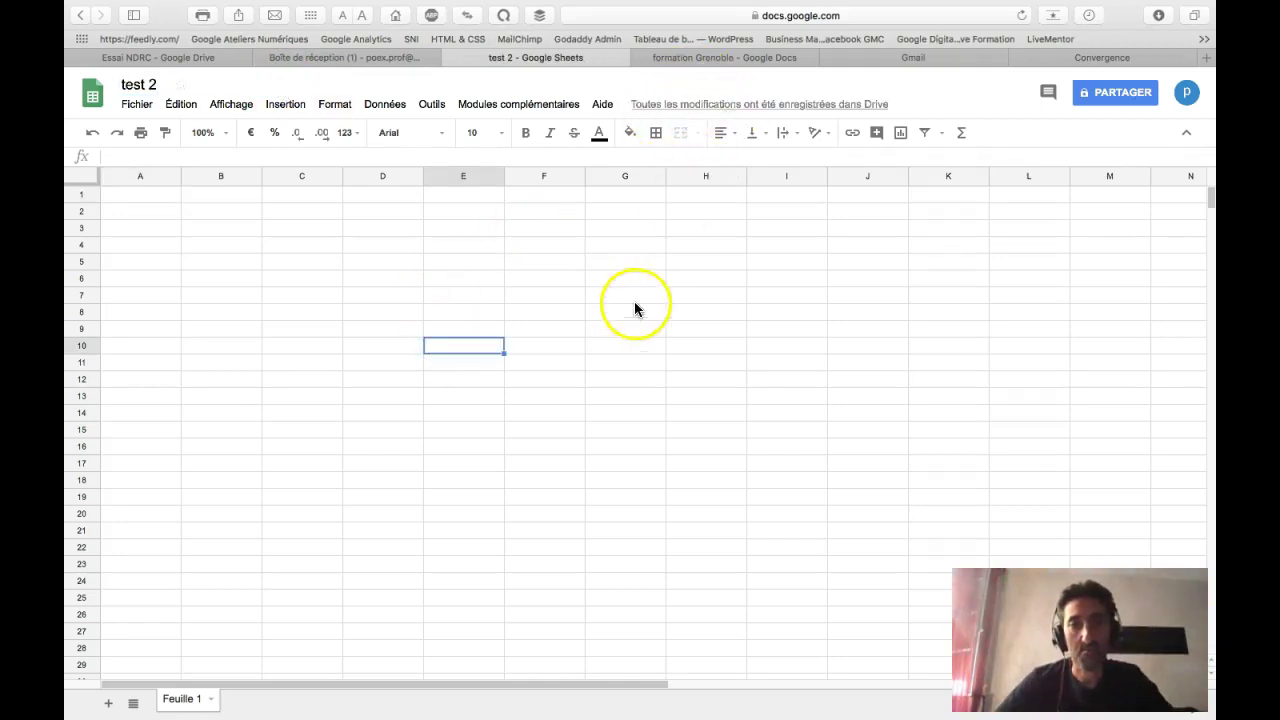
Step: Close the spreadsheet and select the test 2 file in the Essai NDRC folder
left_click(450, 58)
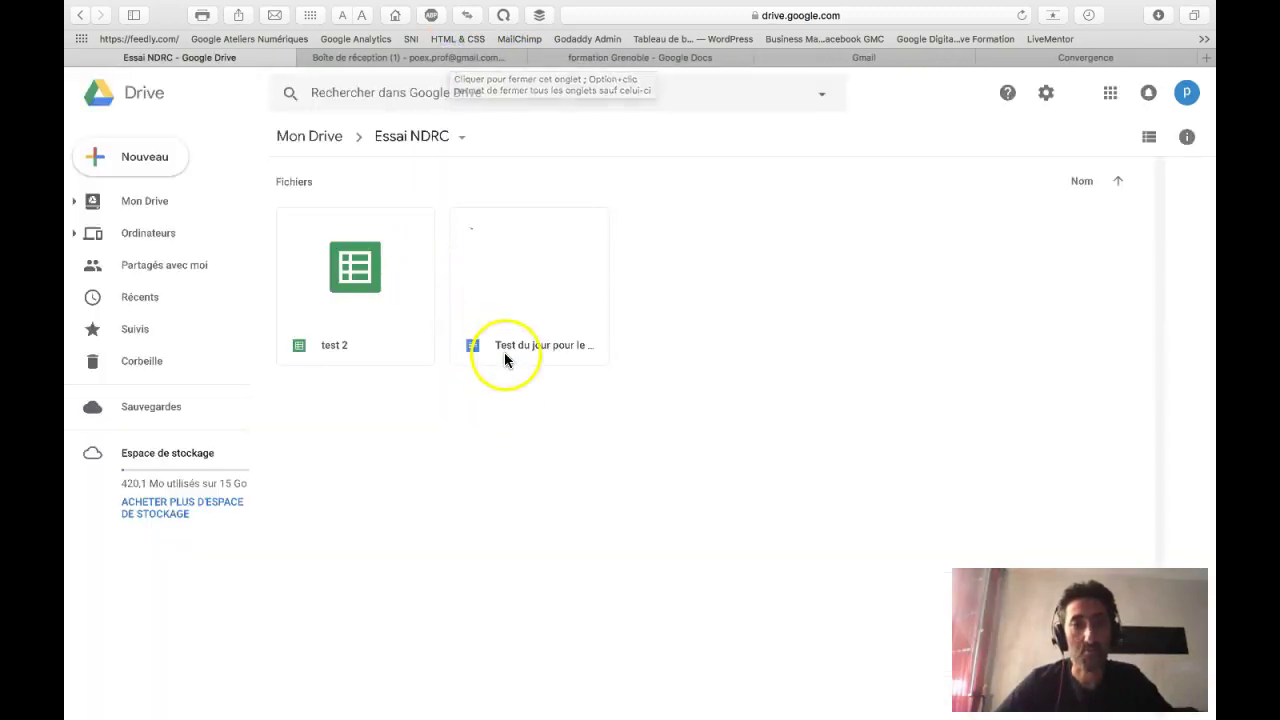
left_click(520, 274)
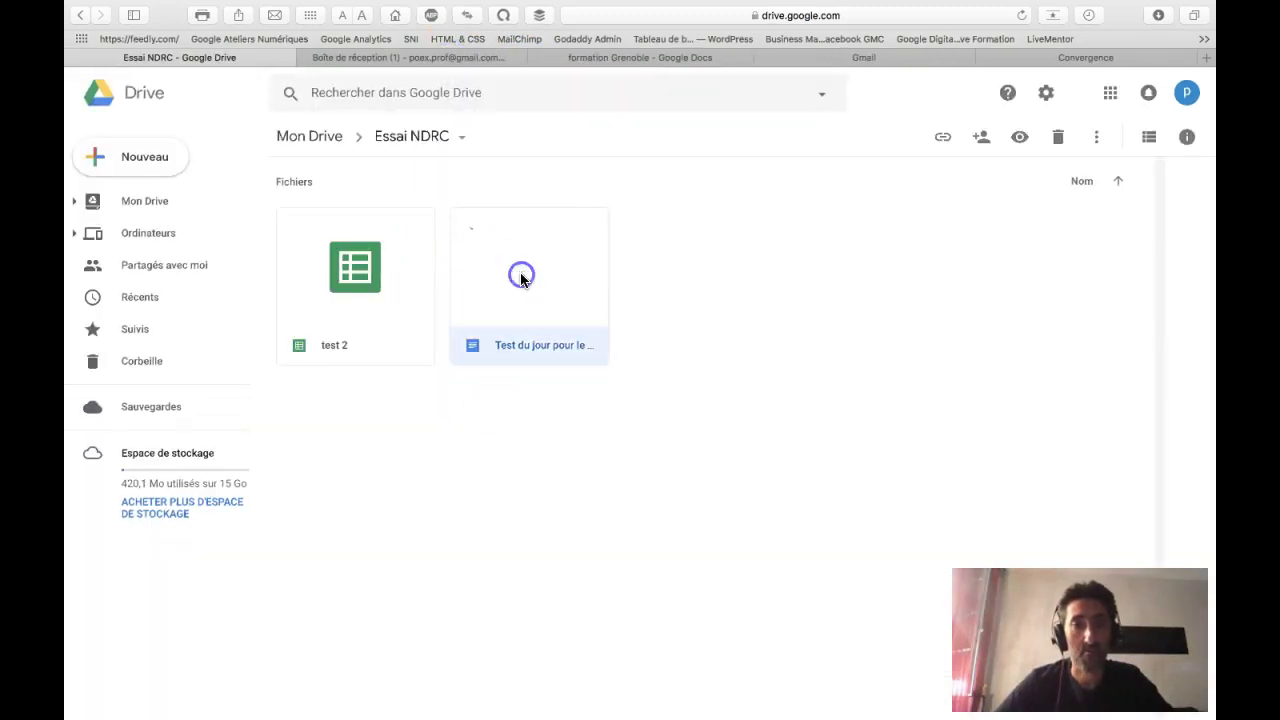
left_click(383, 260)
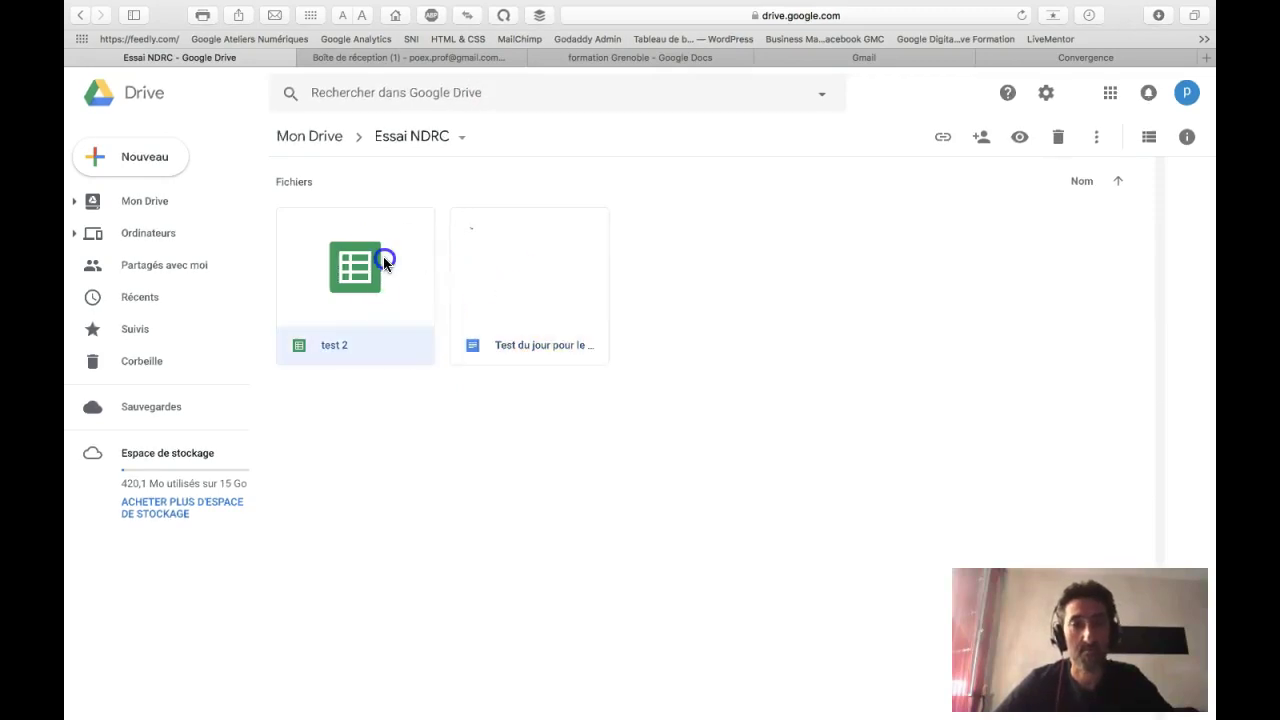
left_click(387, 250)
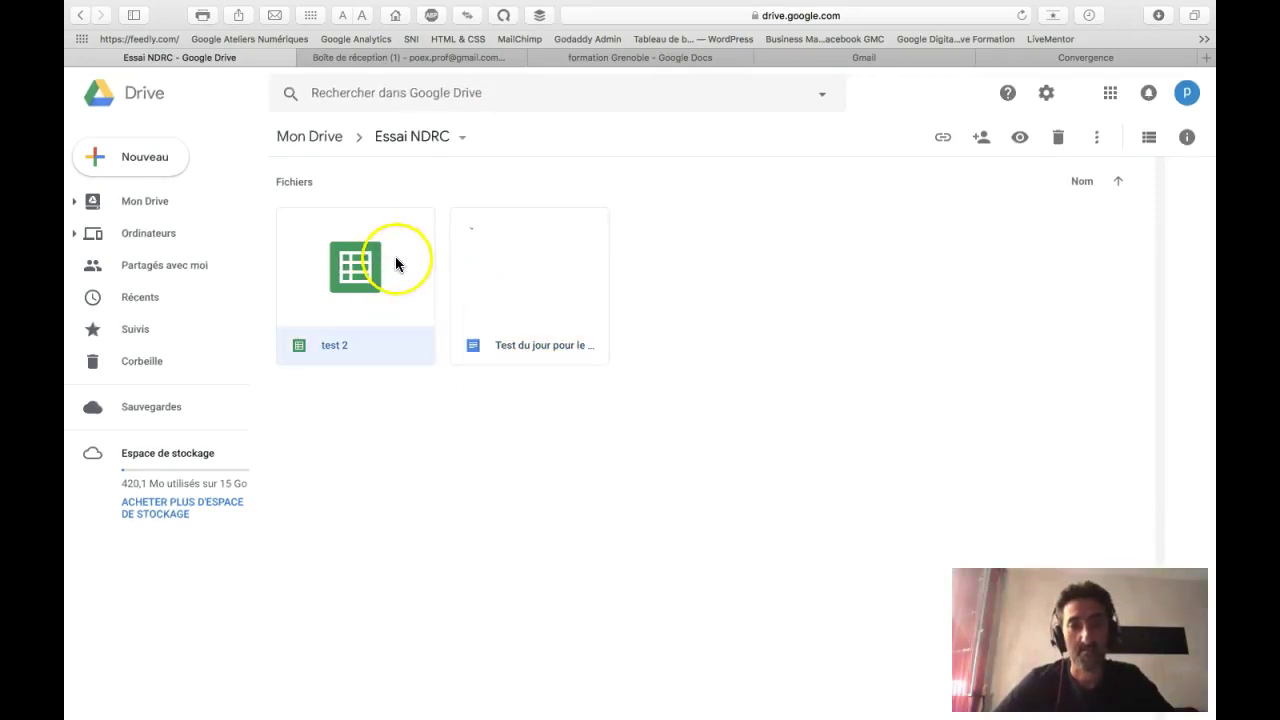
Step: Open the test 2 spreadsheet from the Essai NDRC folder to check it, and close it
double_click(396, 260)
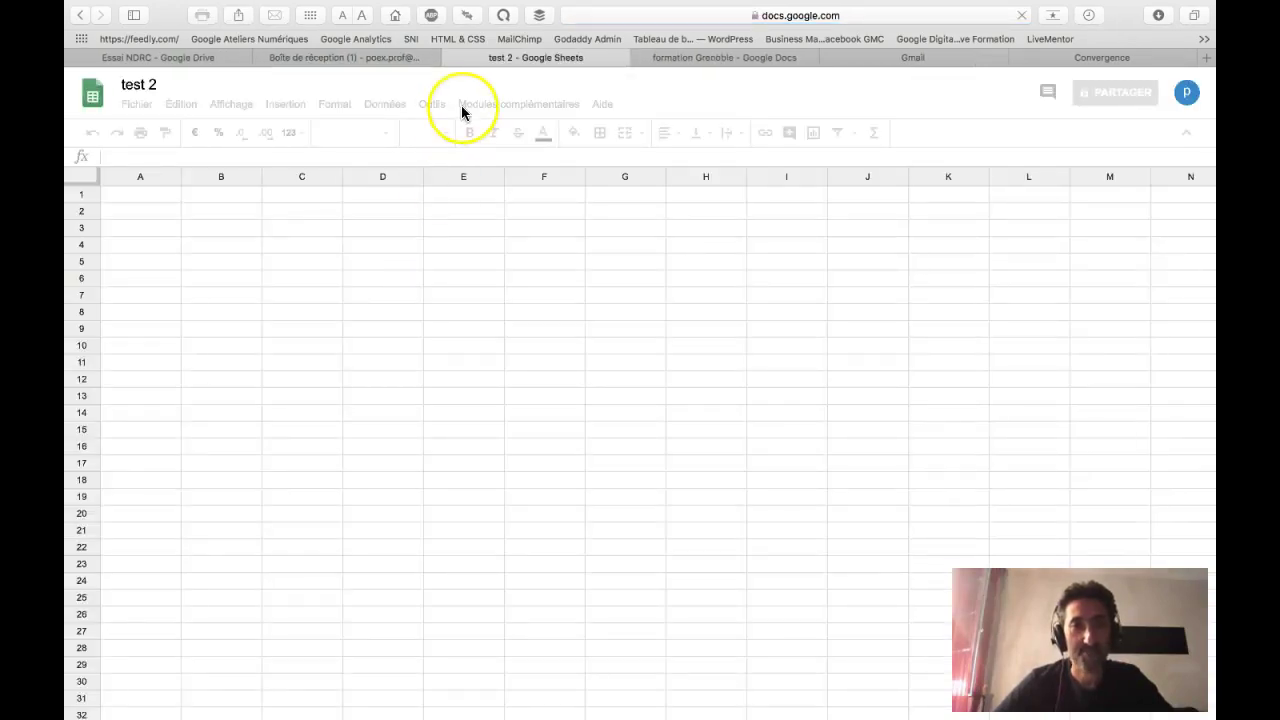
left_click(450, 57)
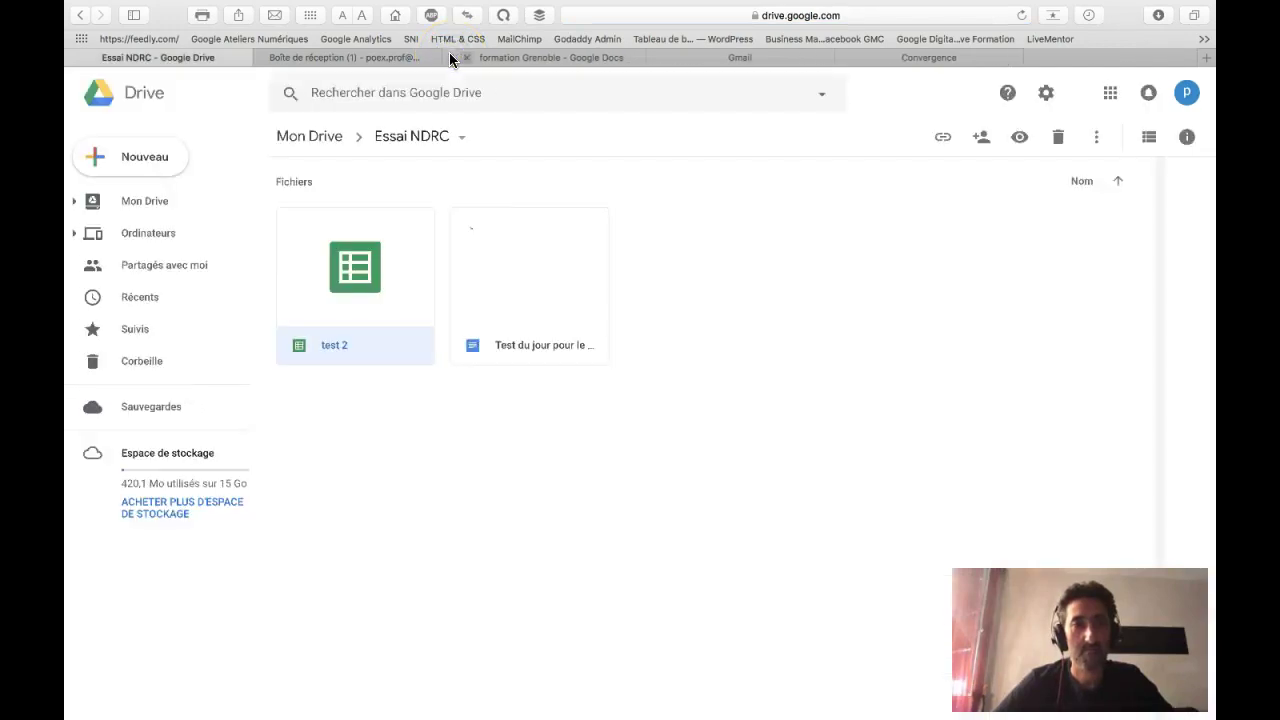
left_click(707, 206)
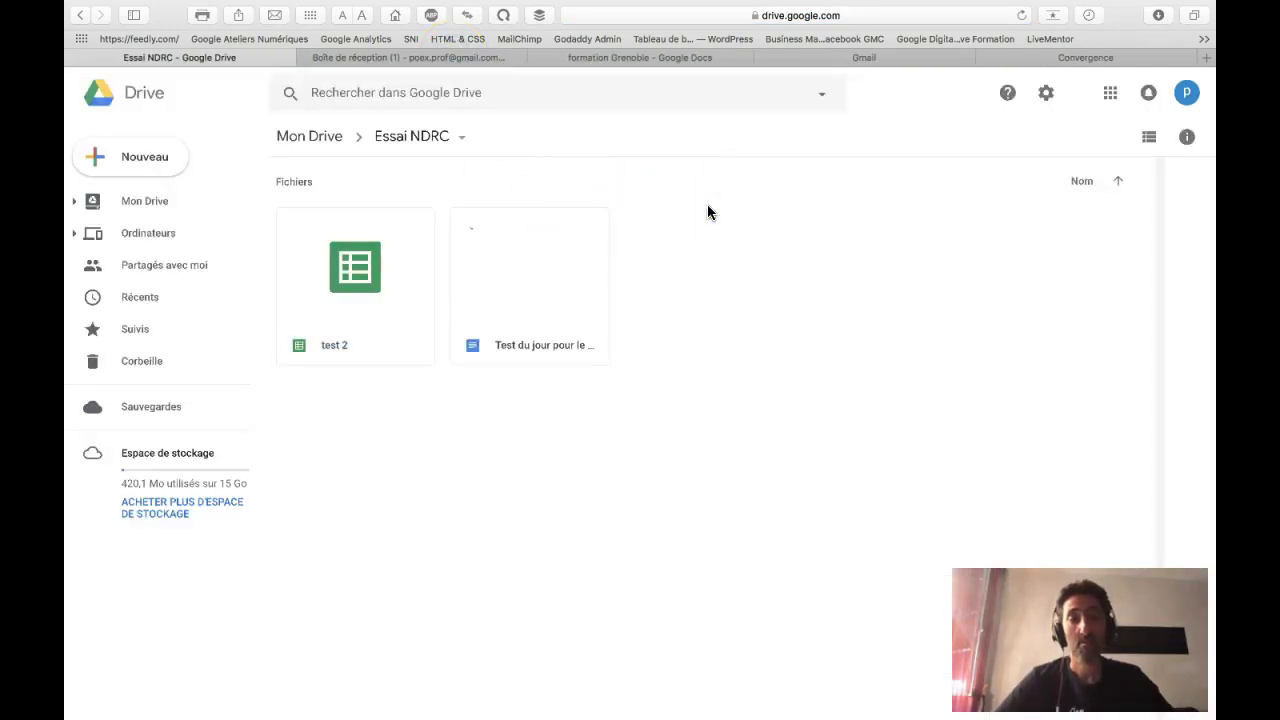
Step: Import the image photo page accueil site ndrc.png from the Téléchargements folder into the Essai NDRC folder
right_click(707, 206)
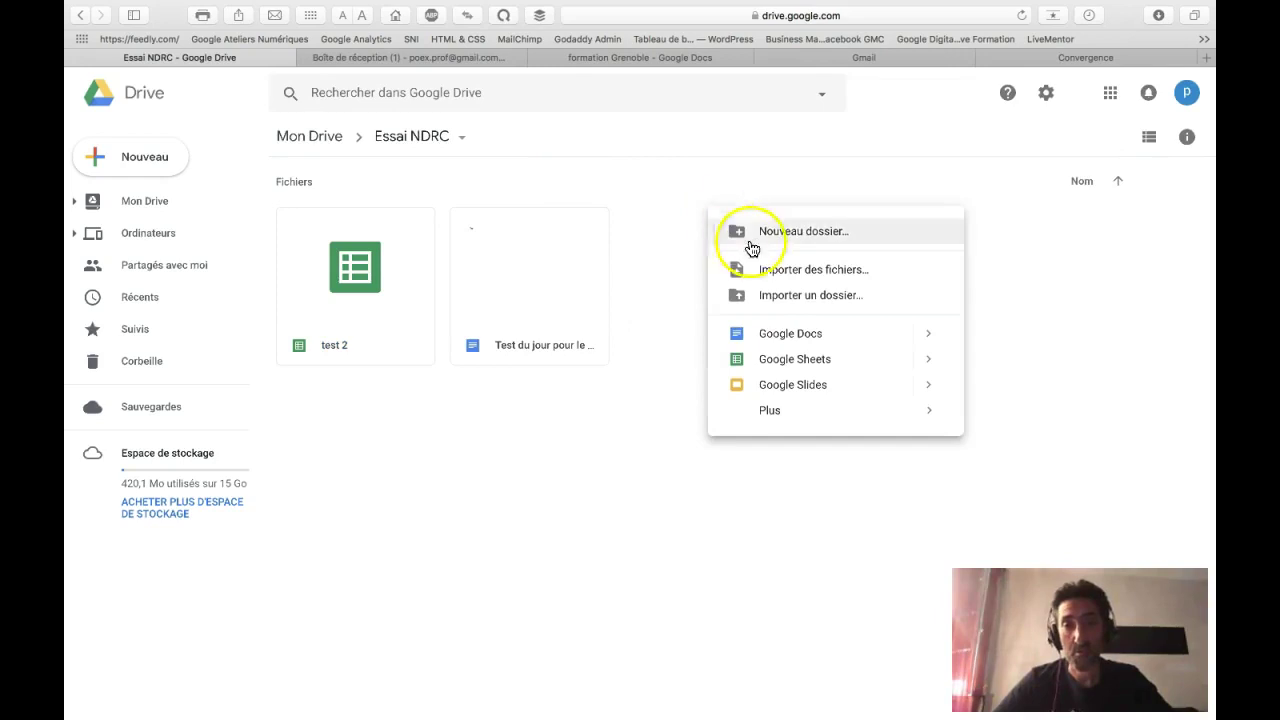
left_click(756, 268)
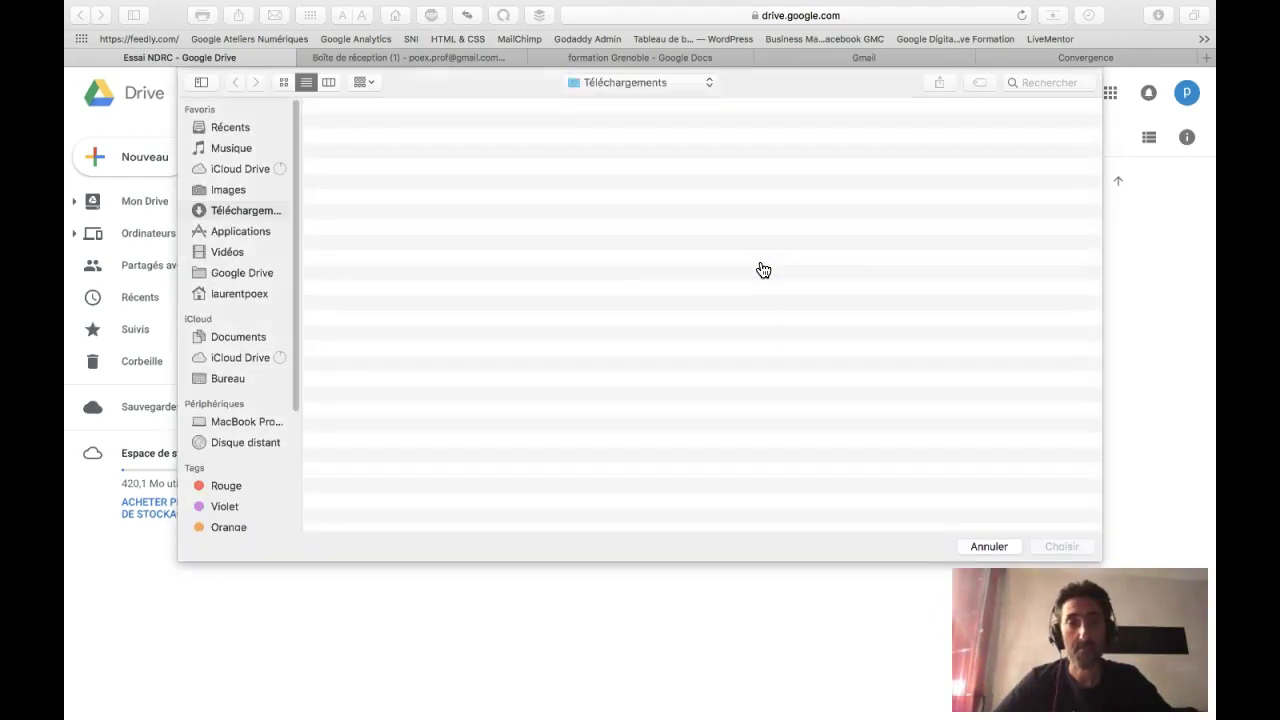
left_click(655, 244)
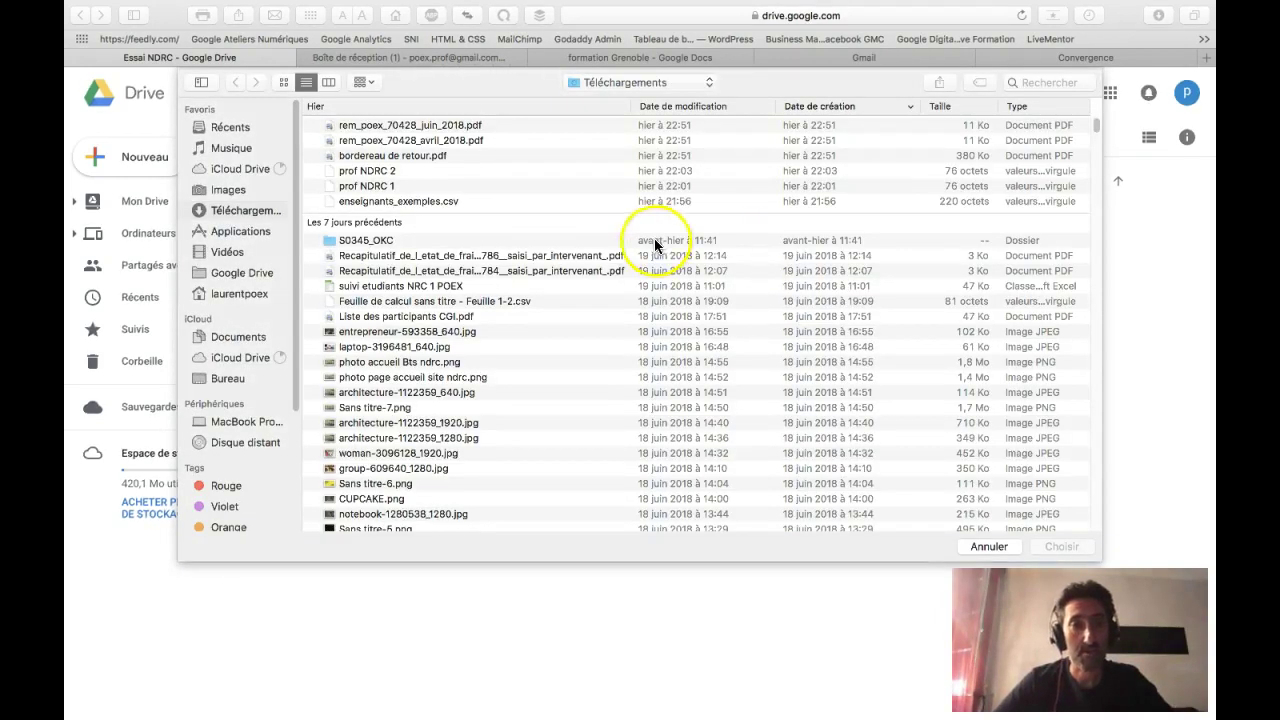
left_click(494, 203)
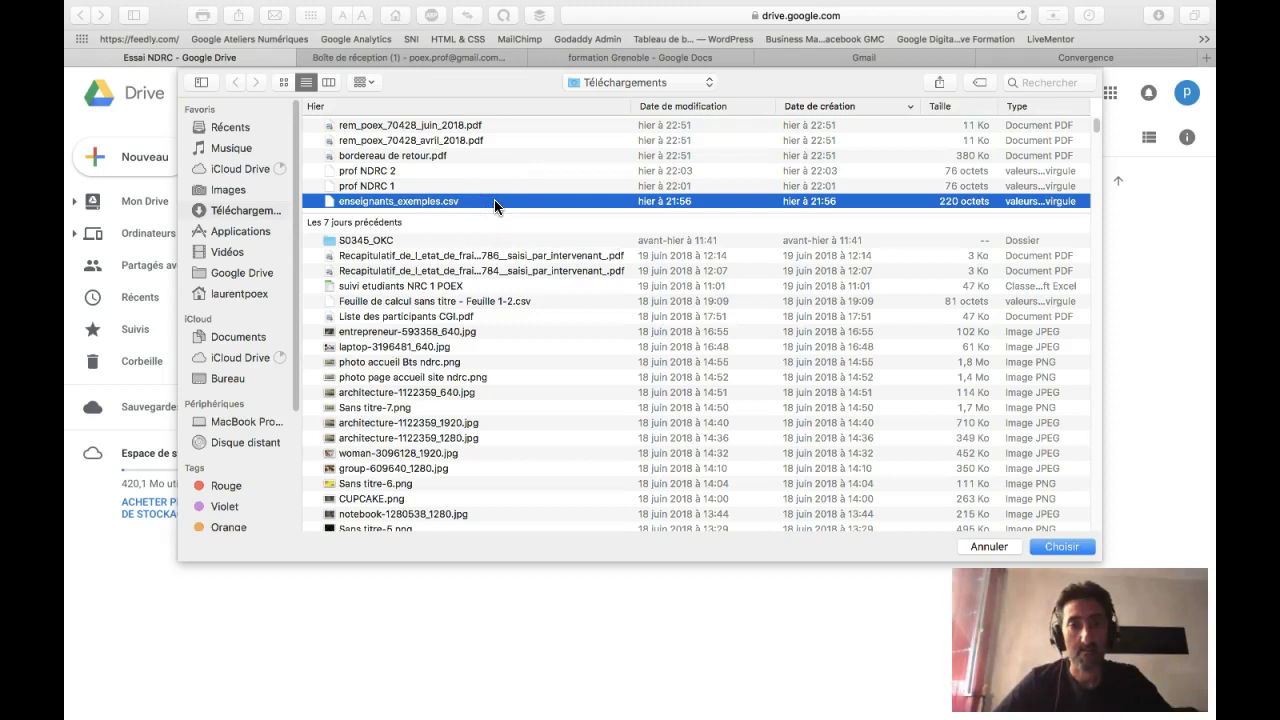
left_click(535, 381)
left_click(1063, 548)
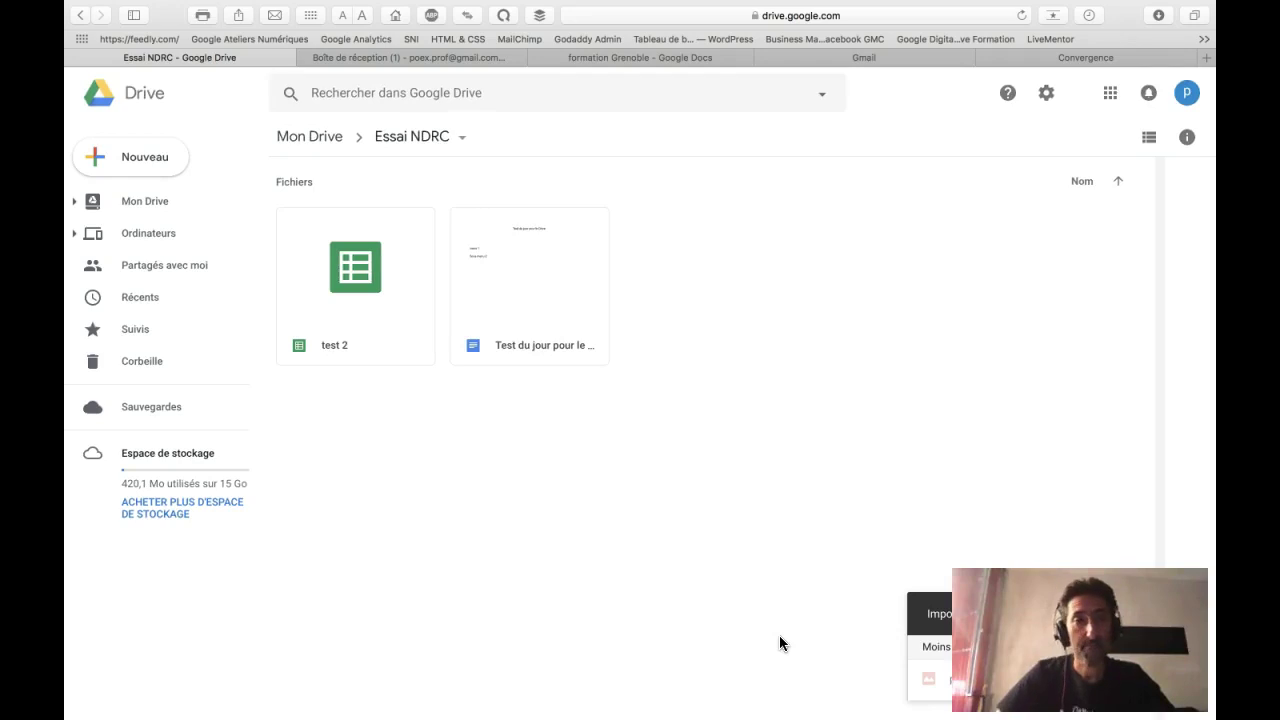
Step: Go back to Mon Drive and reopen the Essai NDRC folder
left_click(306, 132)
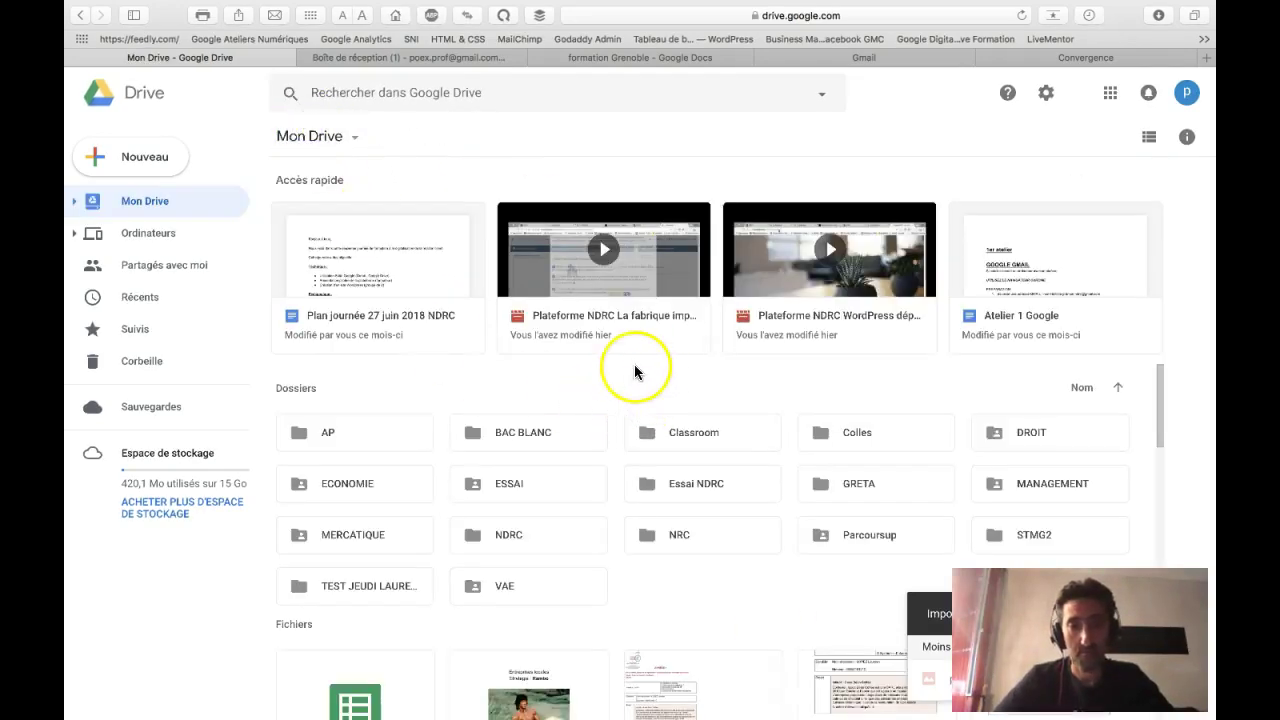
left_click(682, 486)
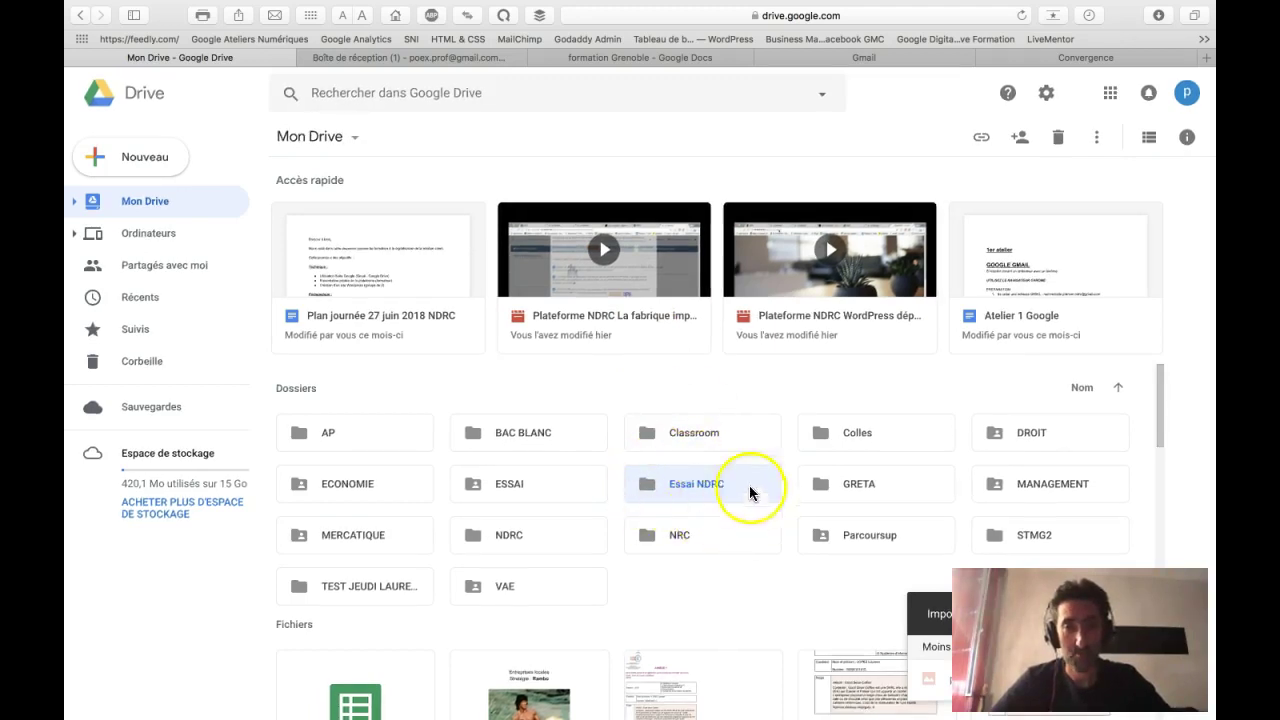
double_click(675, 490)
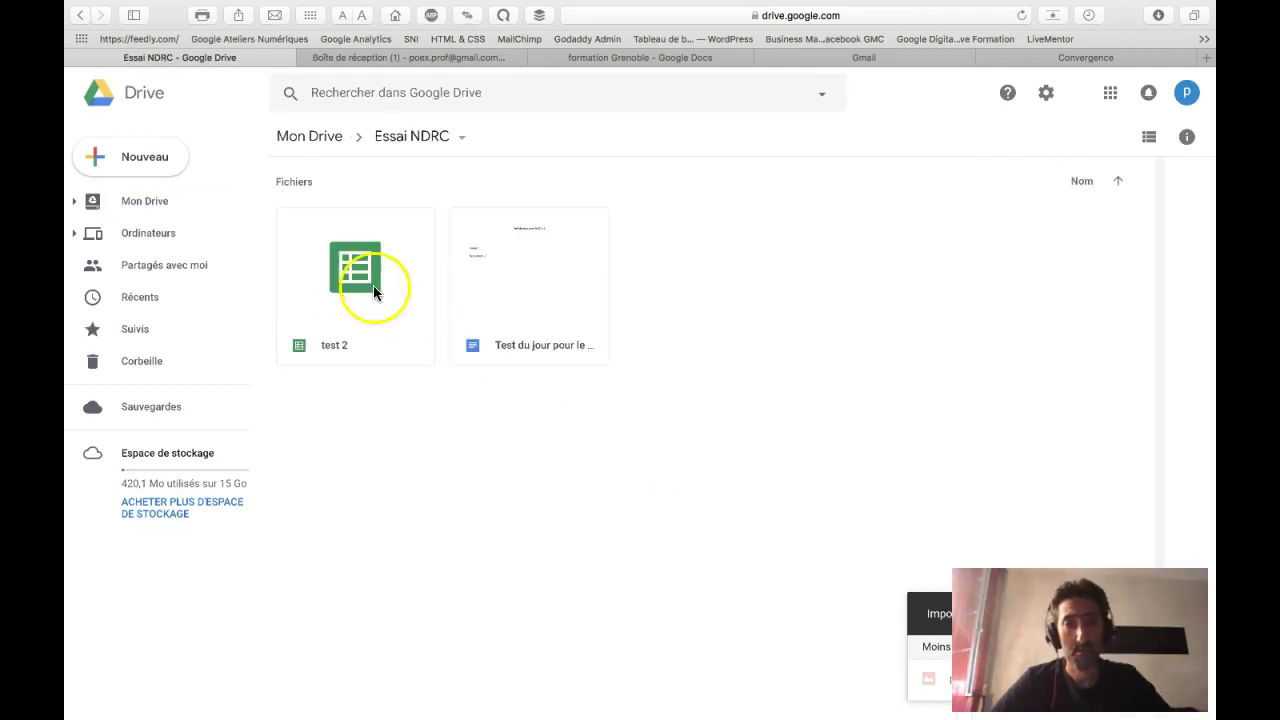
Step: Turn on link sharing for Test du jour pour le Drive, select its sharing link, and close the link details
left_click(515, 330)
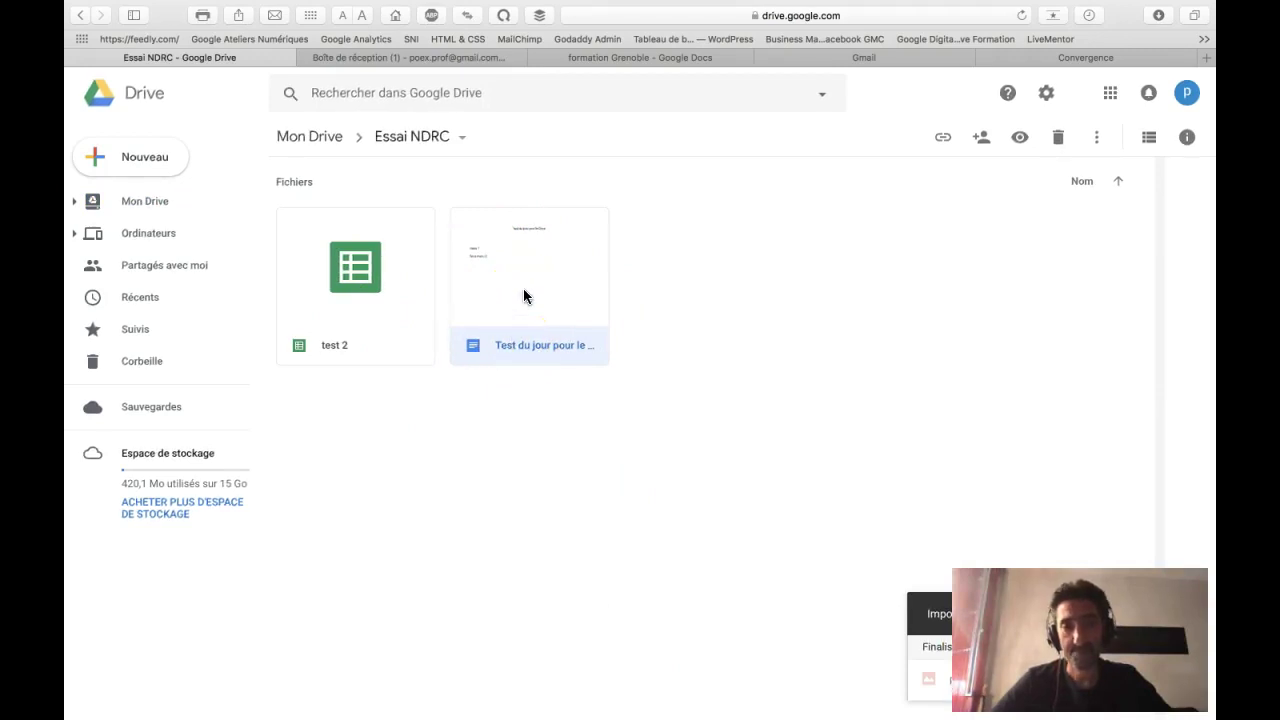
left_click(940, 140)
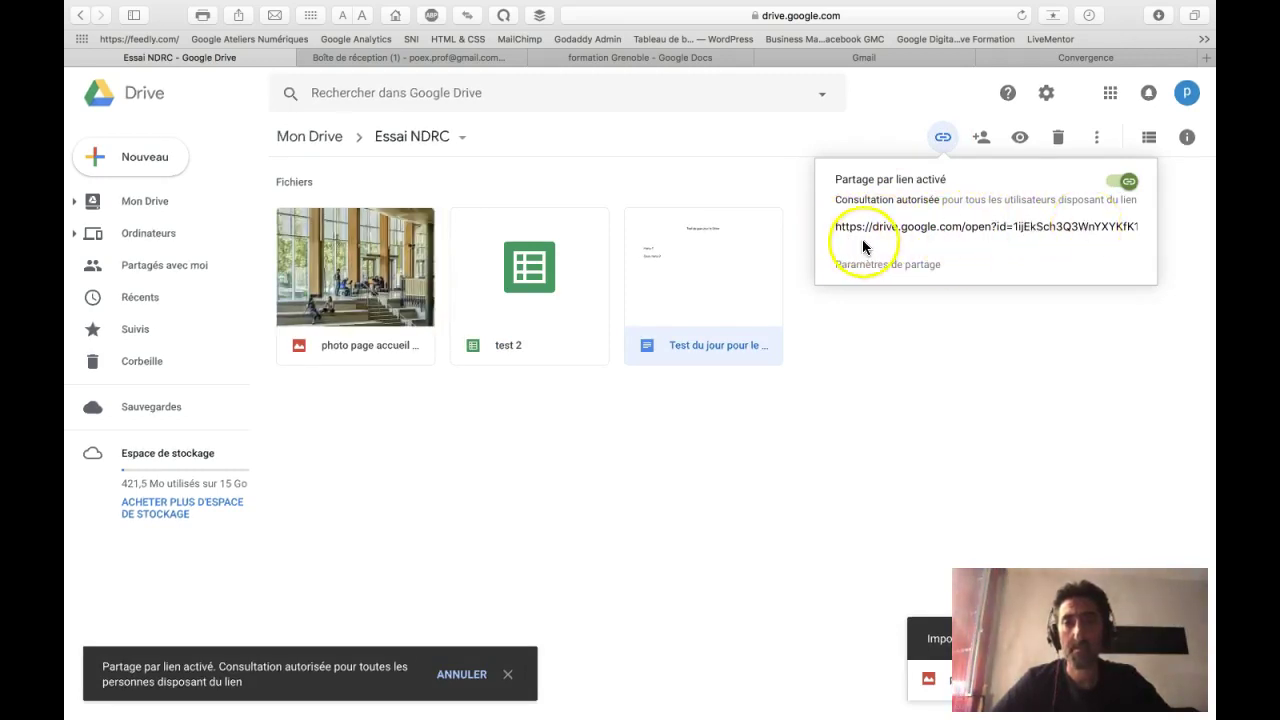
left_click(982, 230)
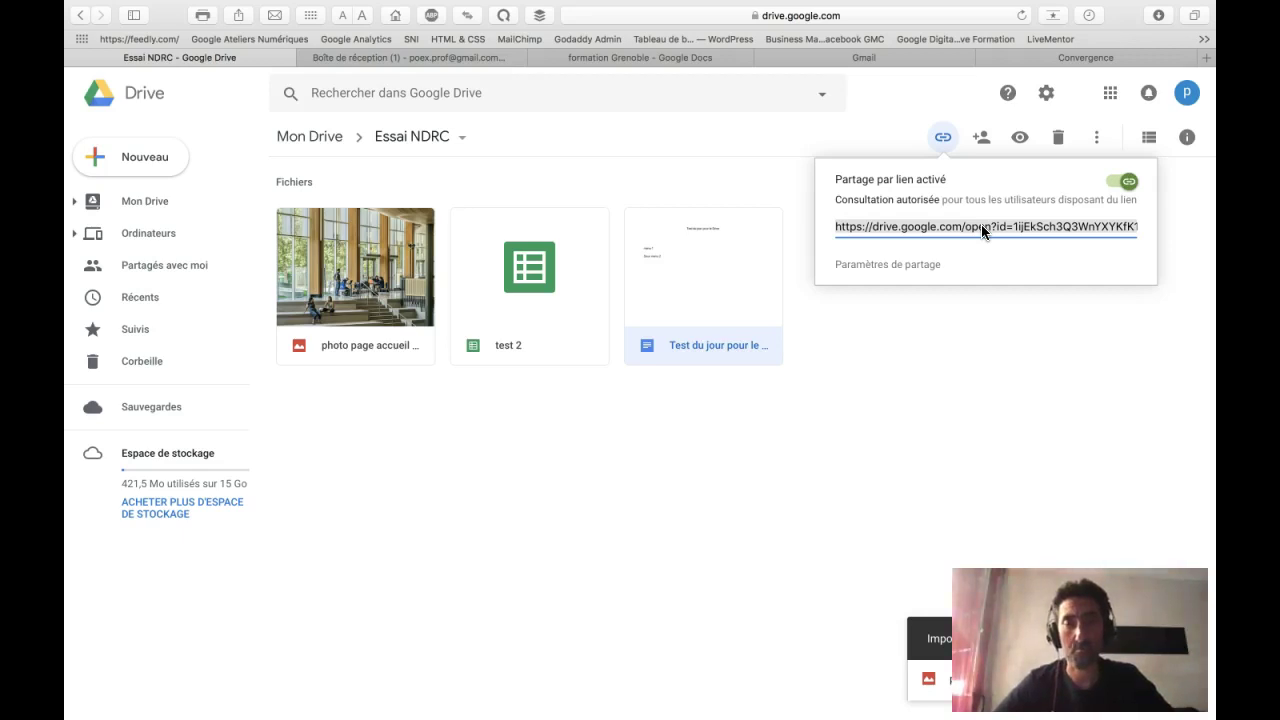
left_click(818, 317)
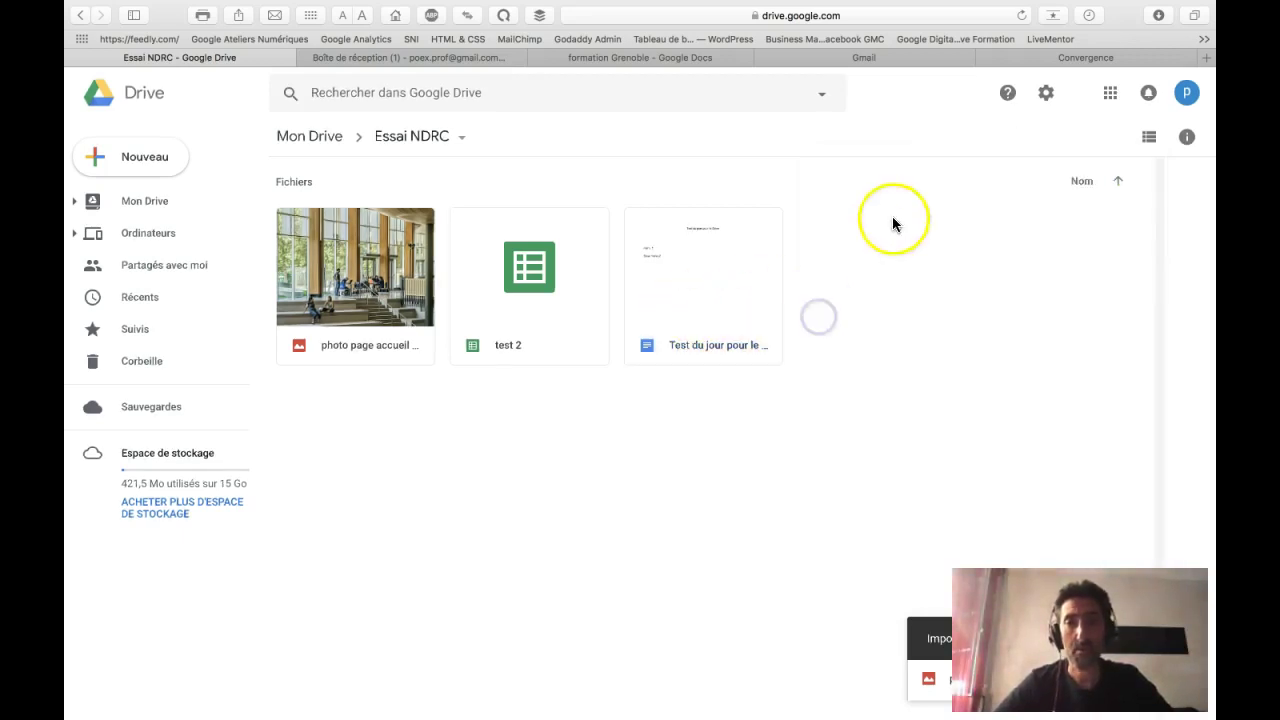
Step: Prepare a sharing invitation for Test du jour pour le Drive to one suggested contact with the message "Voici un fichier test"
left_click(714, 300)
left_click(982, 142)
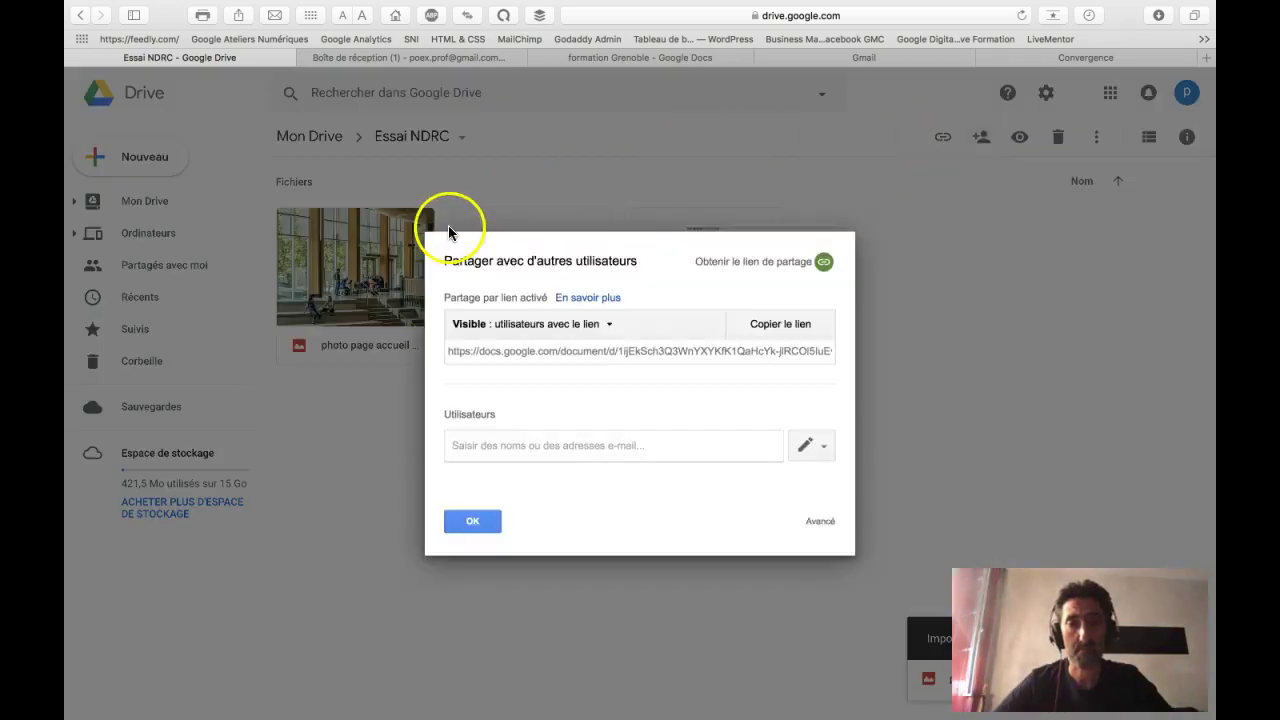
left_click(529, 447)
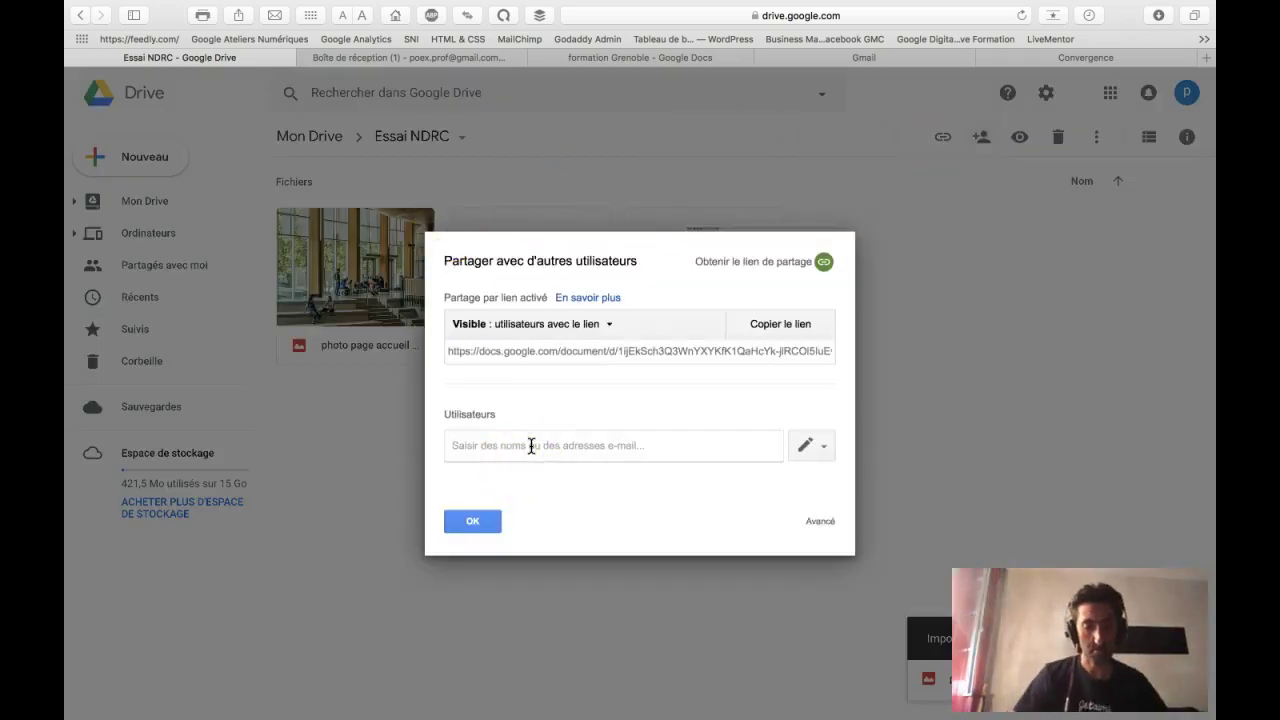
type("nicolas")
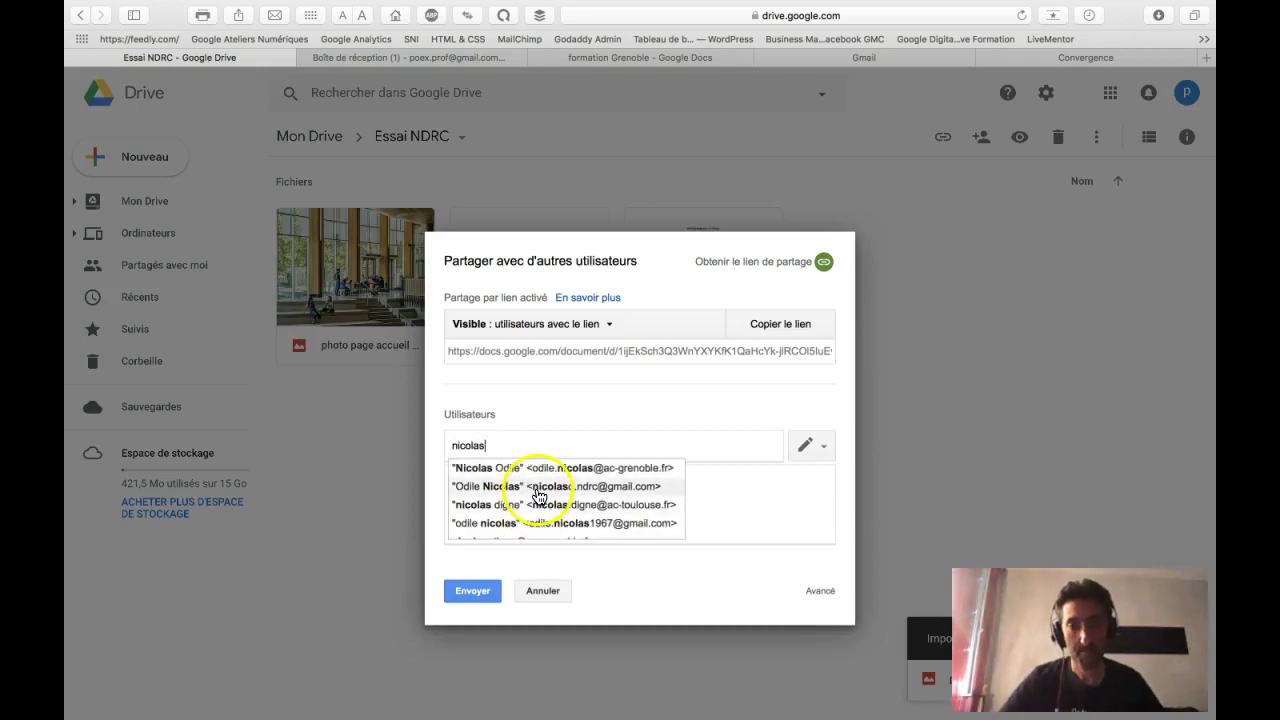
left_click(540, 486)
left_click(537, 492)
type("Voici")
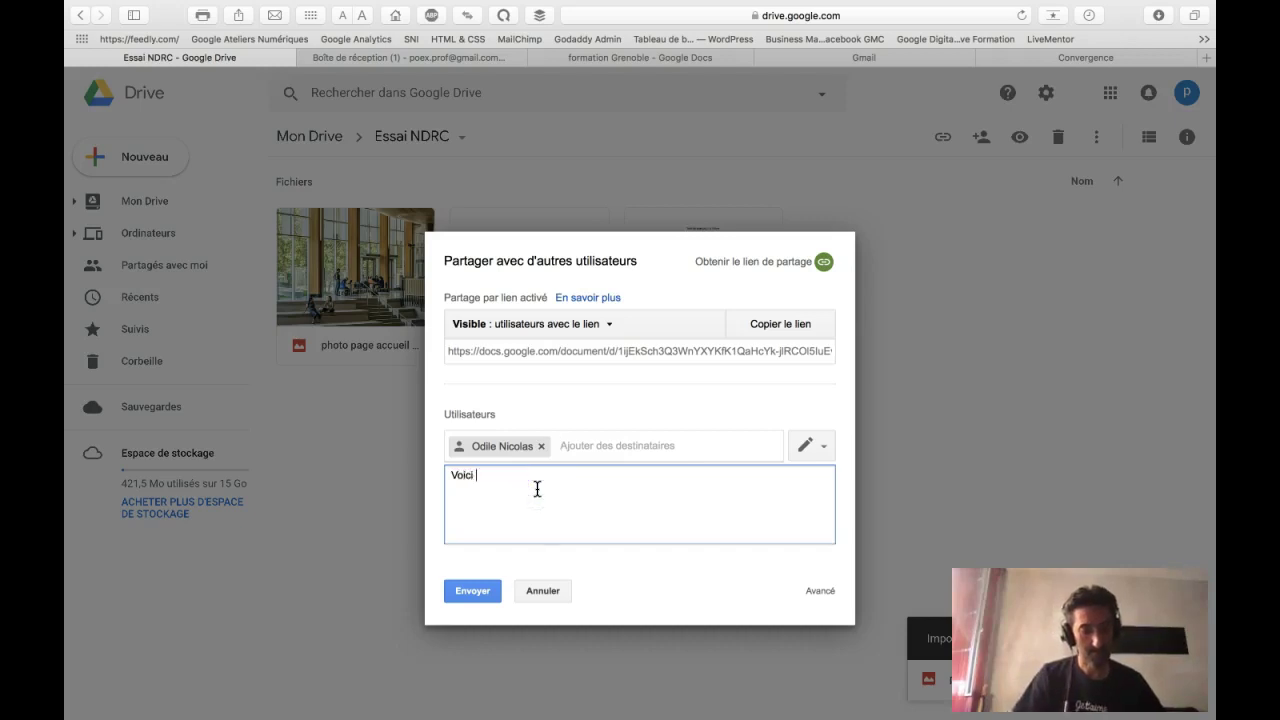
type(" un fichierts")
key("BackSpace")
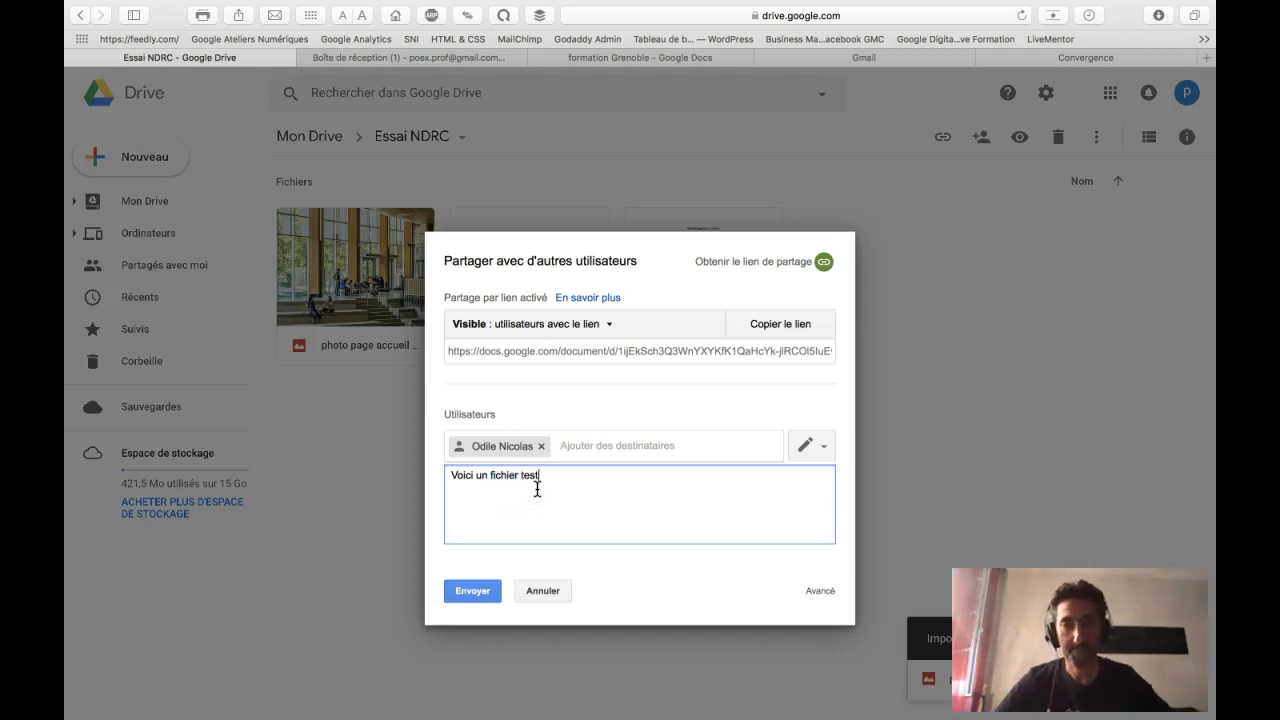
Step: Try the Commentaire and Lecture access levels for the invited contact, and cancel the invitation
left_click(818, 447)
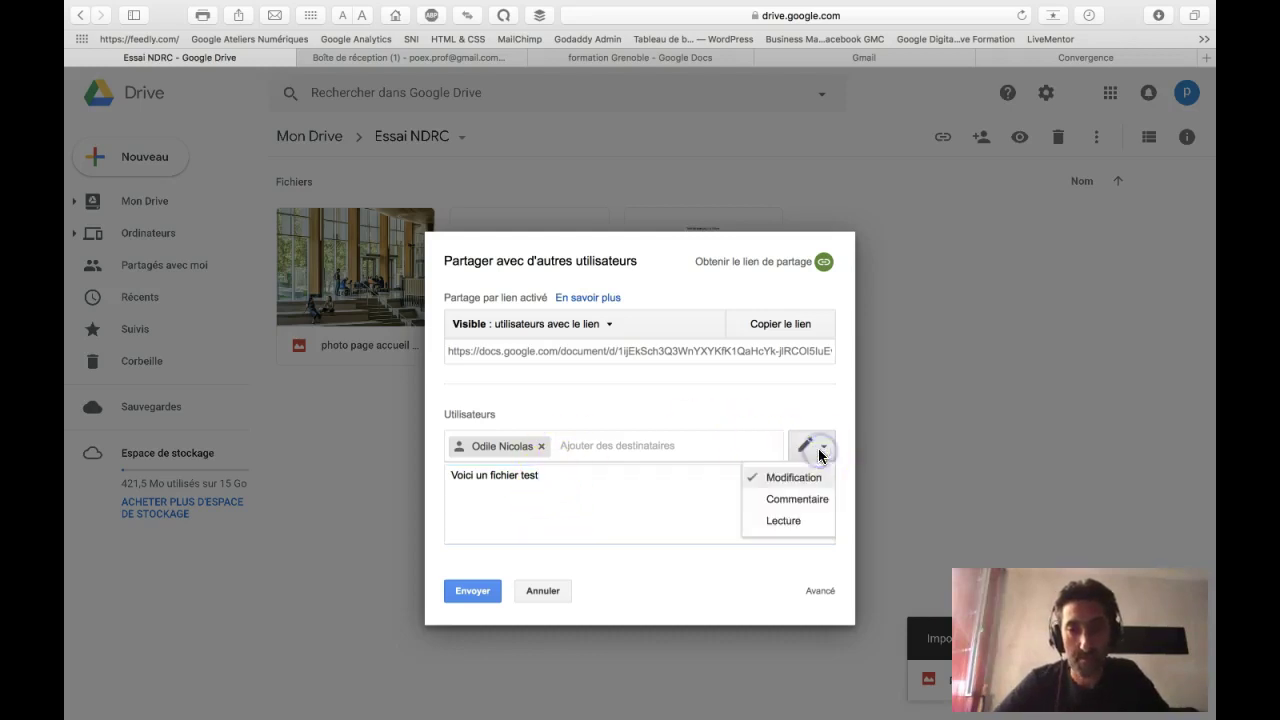
left_click(805, 497)
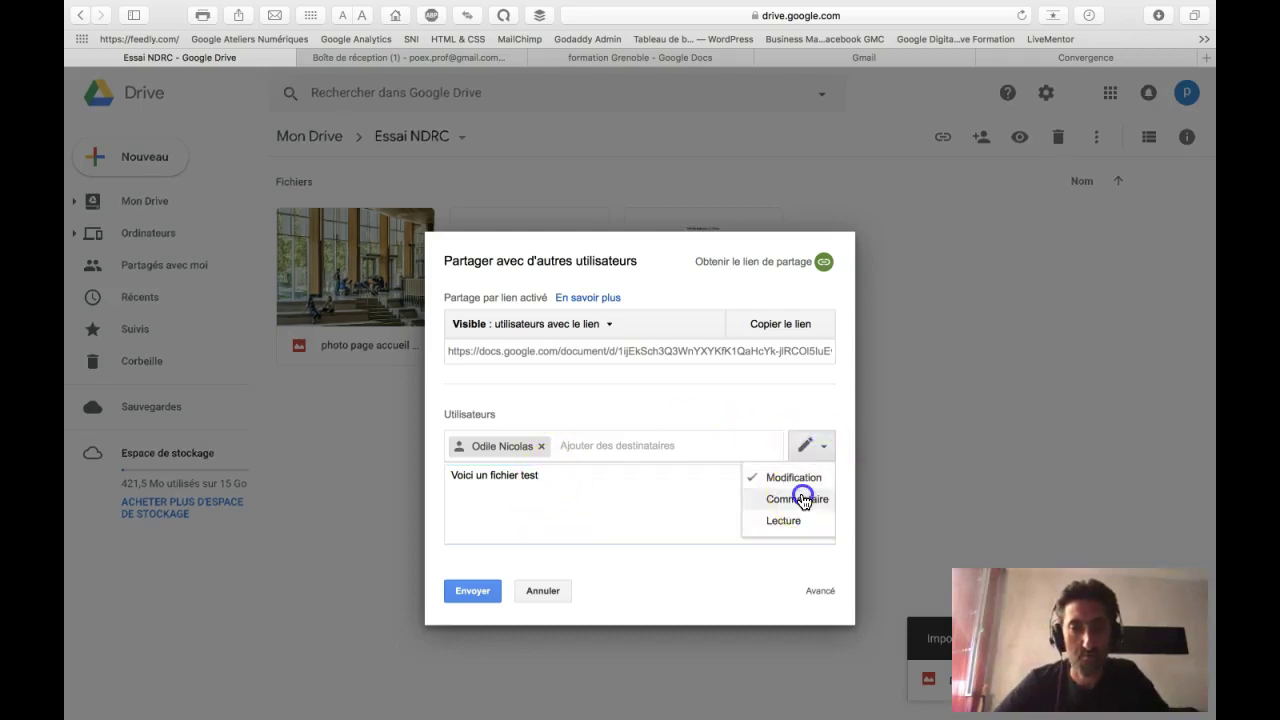
left_click(825, 451)
left_click(788, 520)
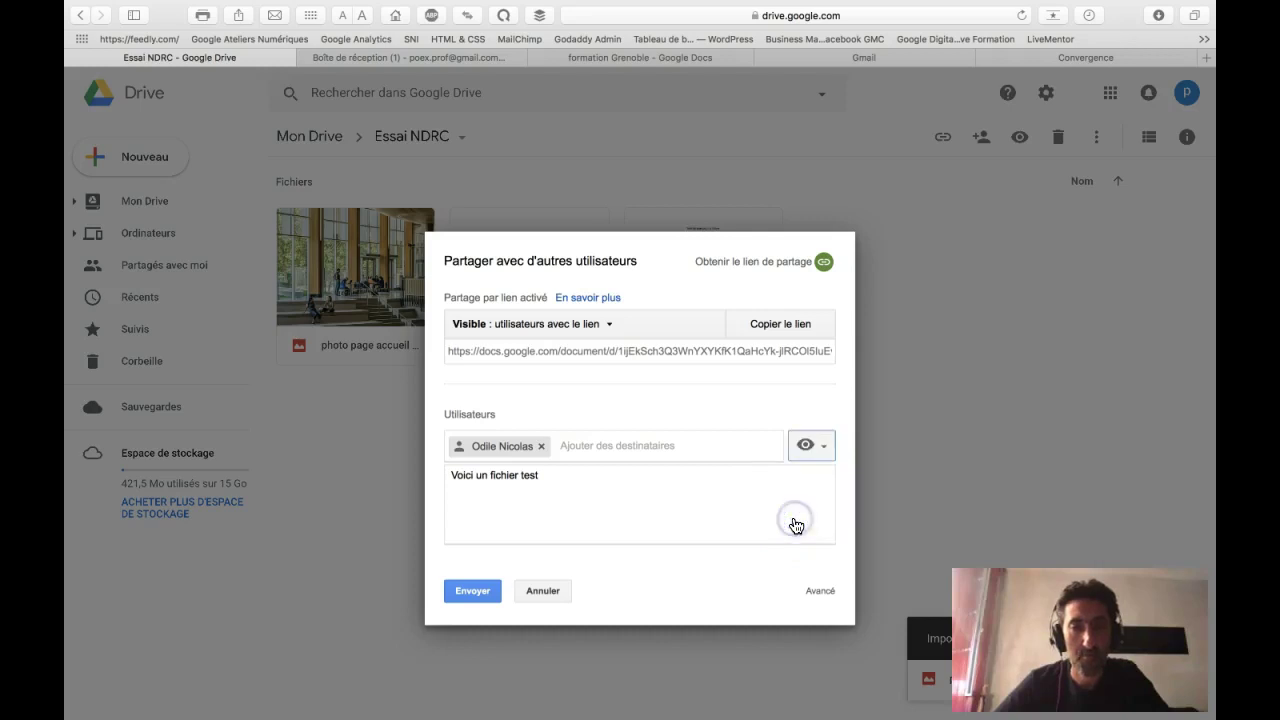
left_click(474, 597)
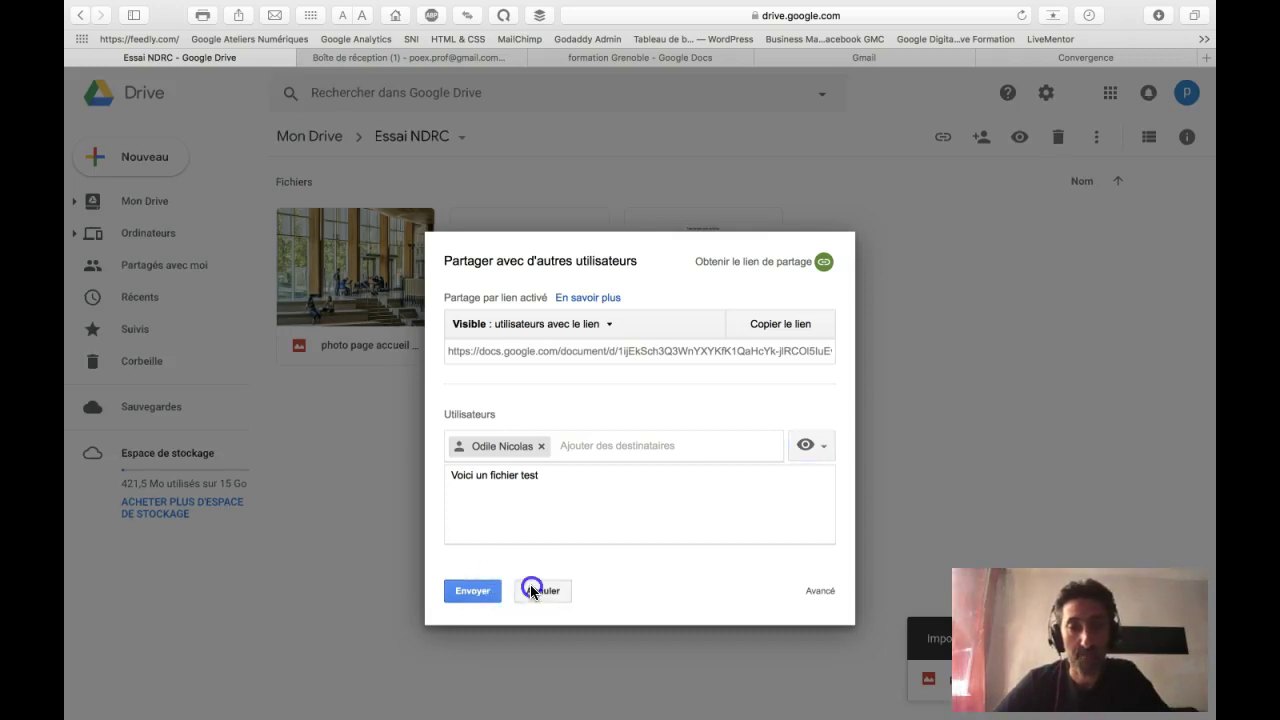
left_click(473, 523)
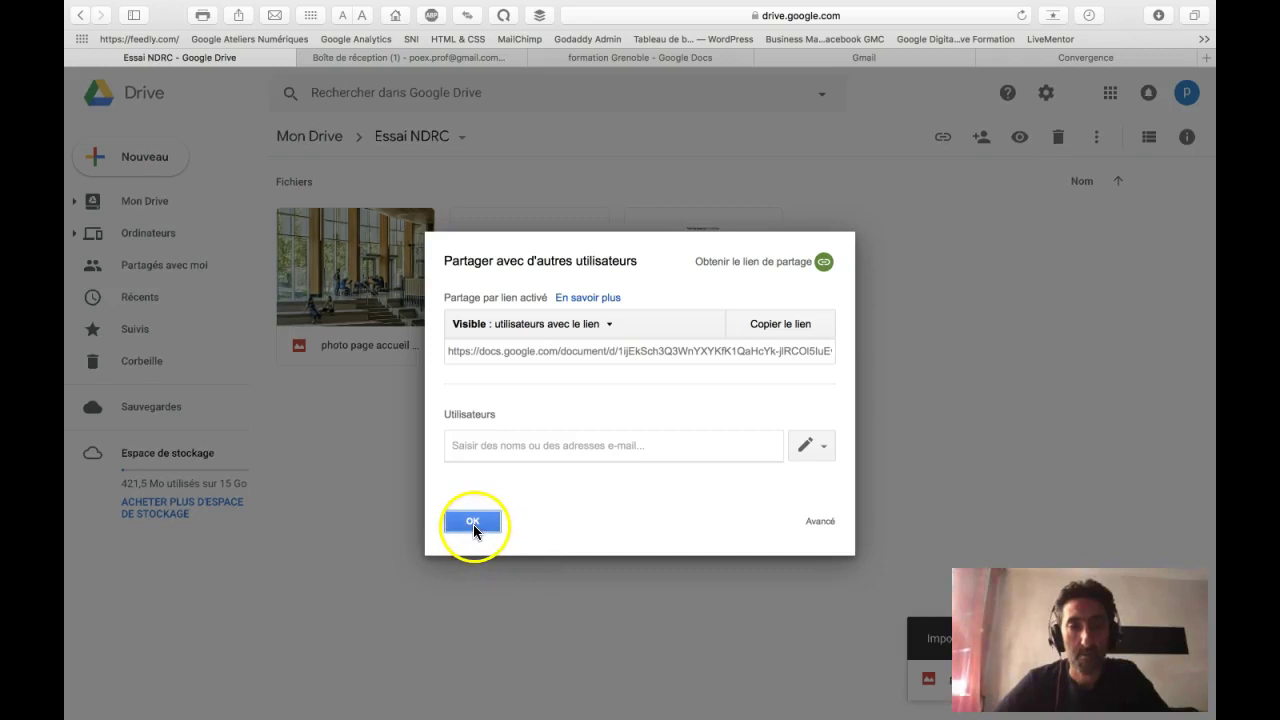
left_click(478, 520)
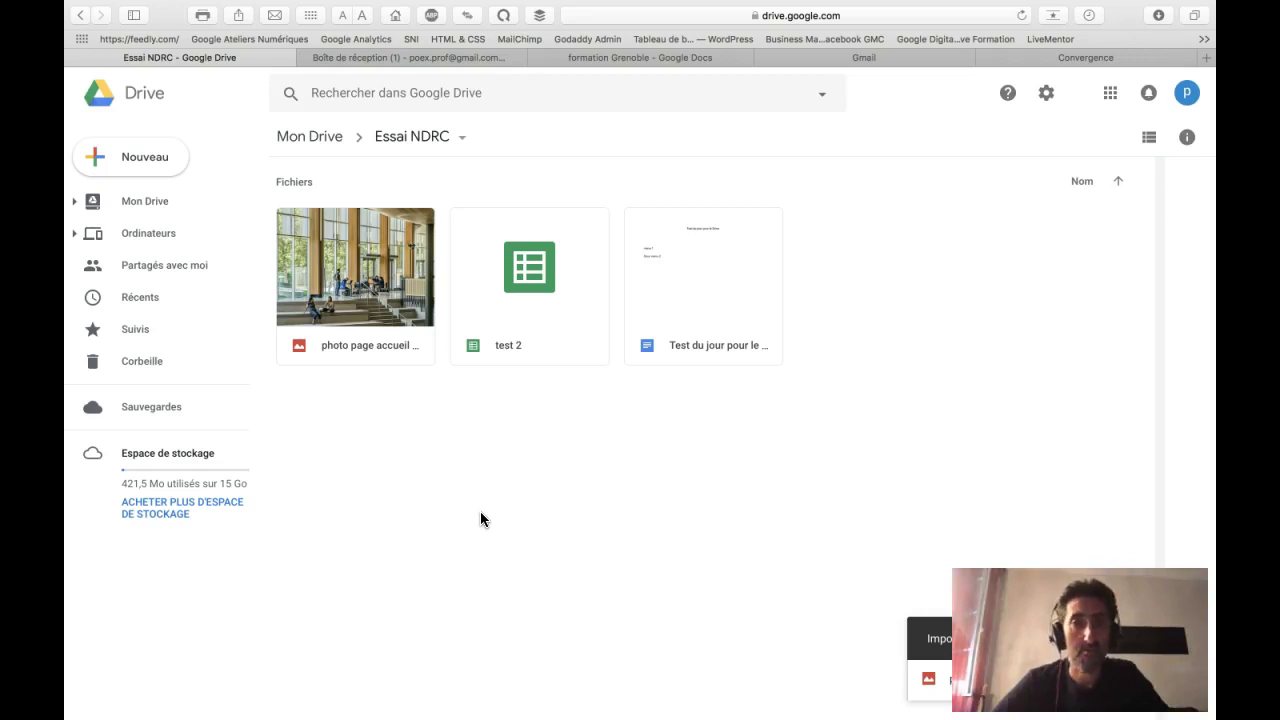
Step: Look through the files in Partagés avec moi and view the available actions for the formation Grenoble document
left_click(730, 293)
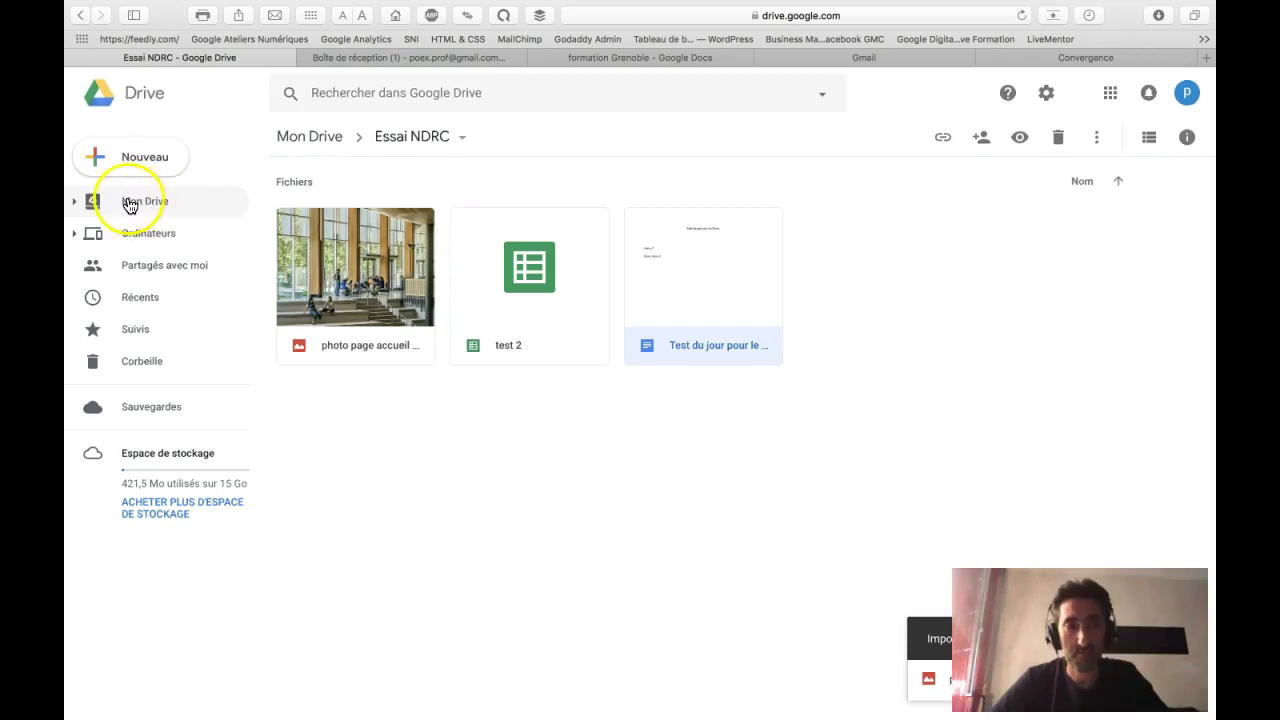
left_click(166, 271)
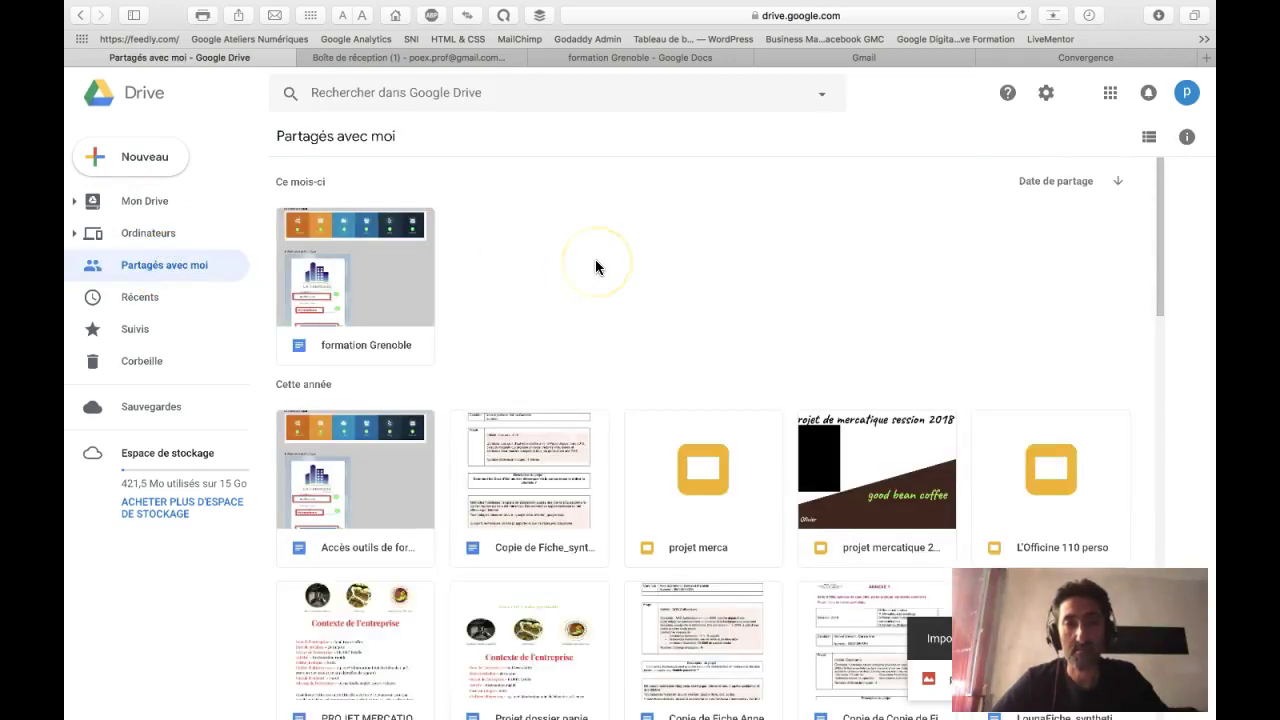
scroll(595, 265, "down", 5)
scroll(596, 266, "up", 5)
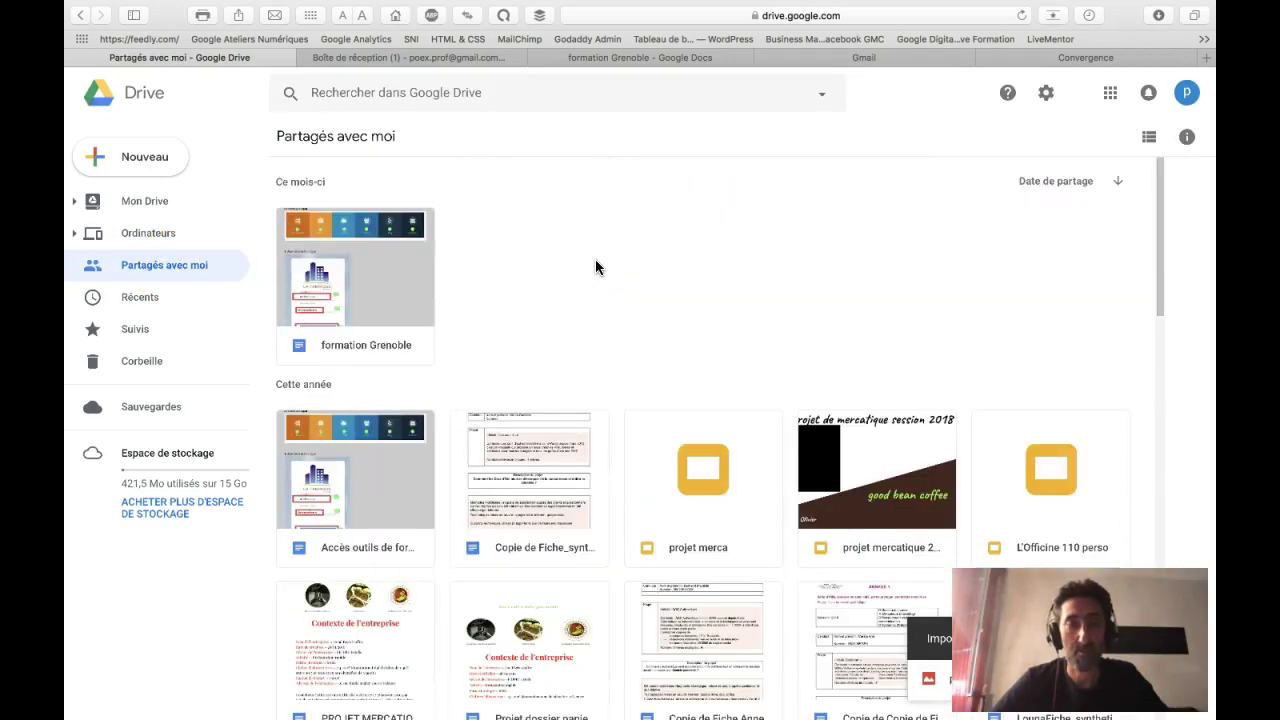
right_click(413, 287)
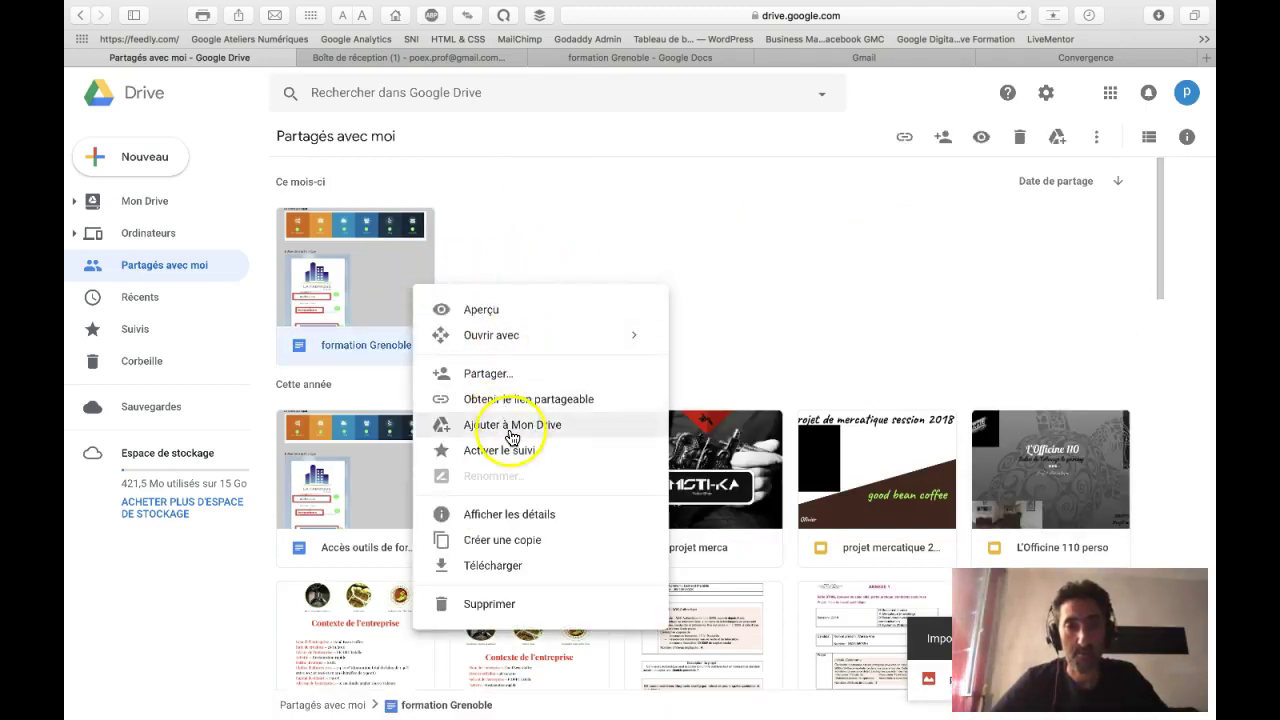
left_click(523, 236)
Step: Return to the Essai NDRC folder, preview photo page accueil site ndrc.png, and close the preview
left_click(176, 208)
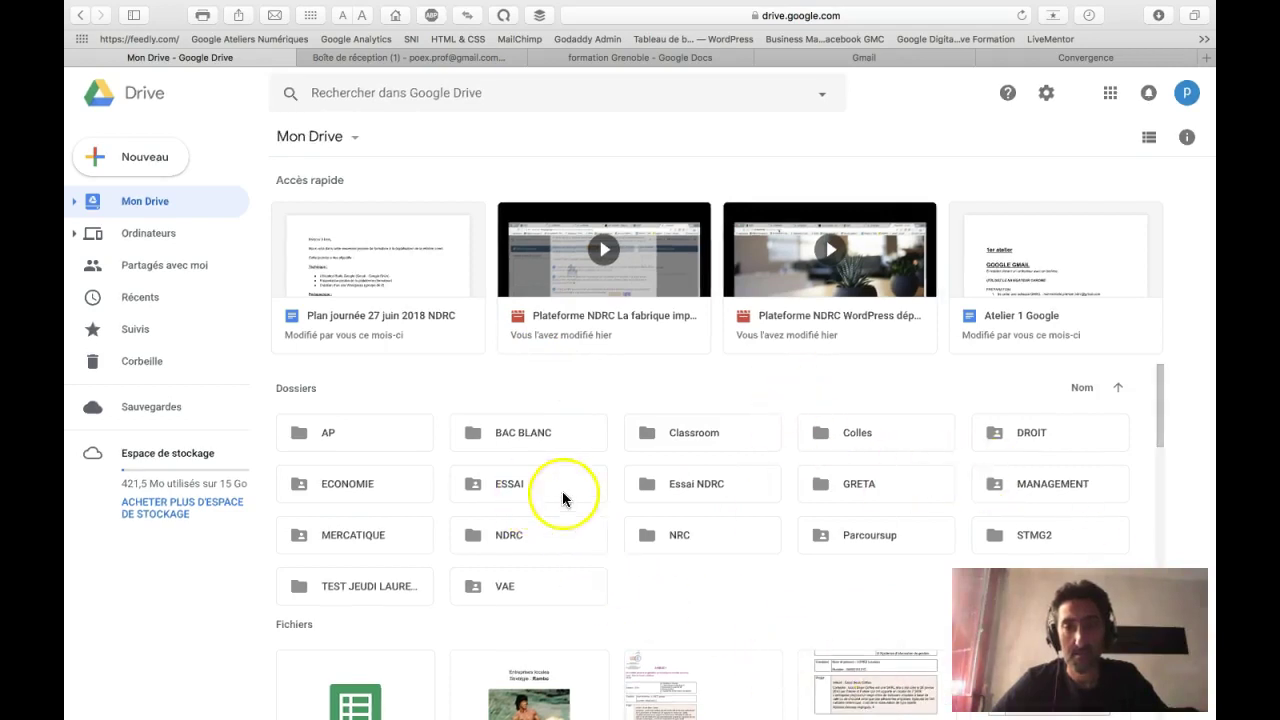
double_click(683, 487)
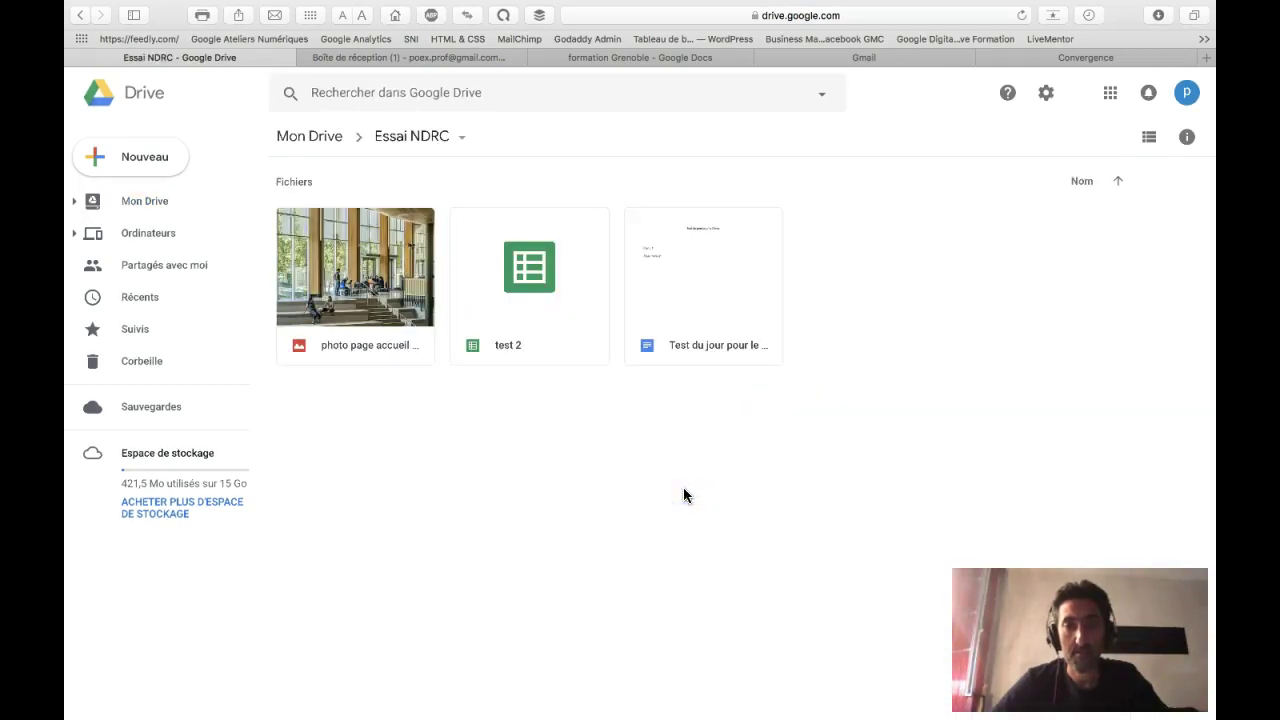
left_click(417, 314)
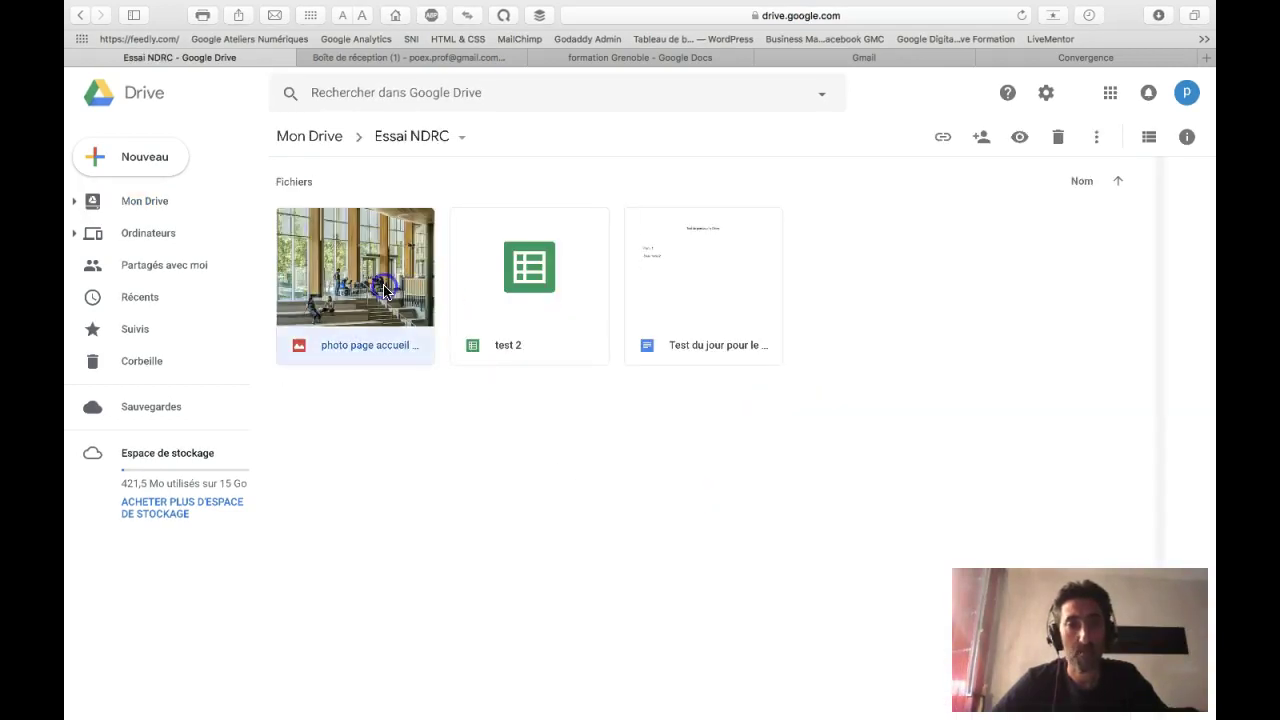
left_click(1021, 136)
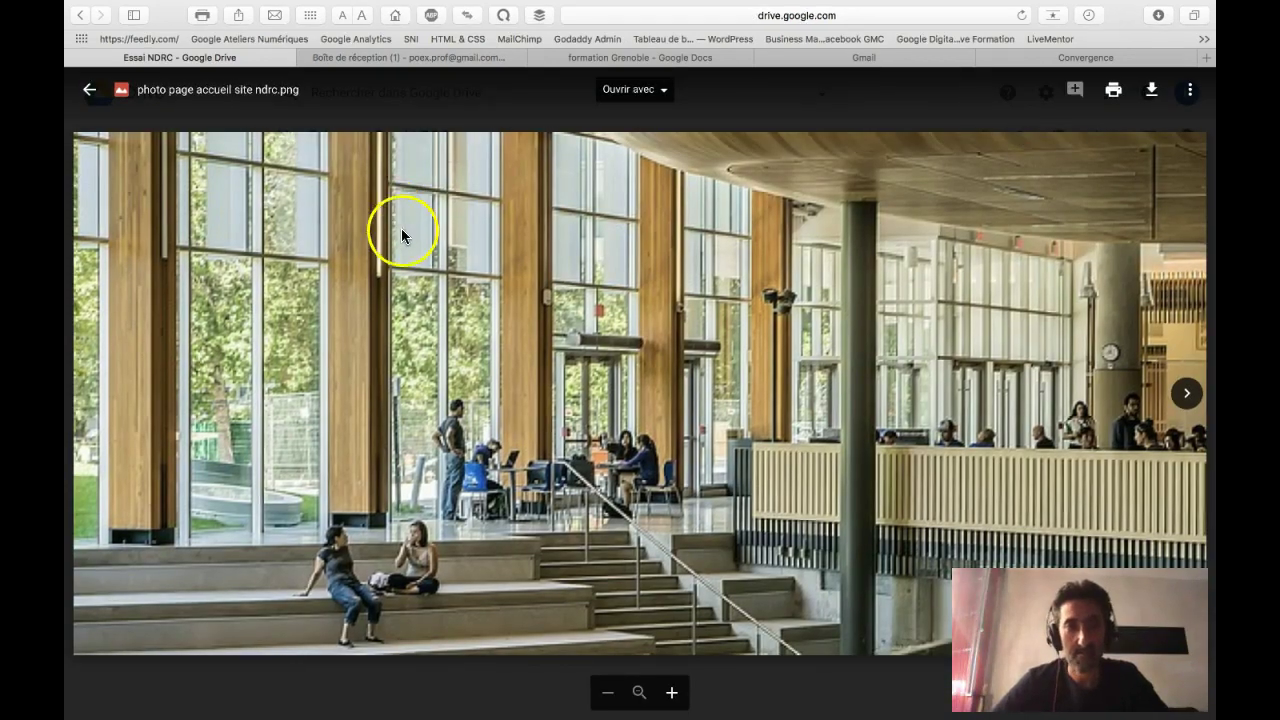
left_click(89, 89)
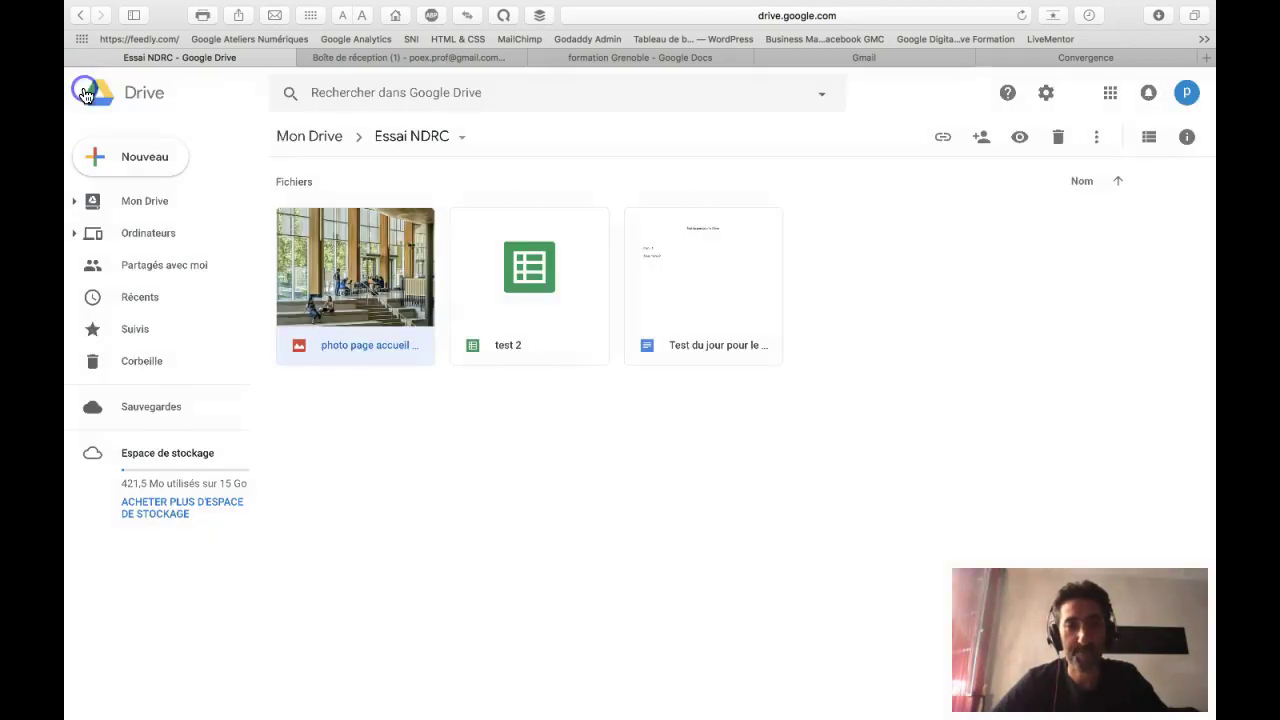
Step: Create a blank Google Slides presentation from the Essai NDRC folder and close it unedited
left_click(561, 553)
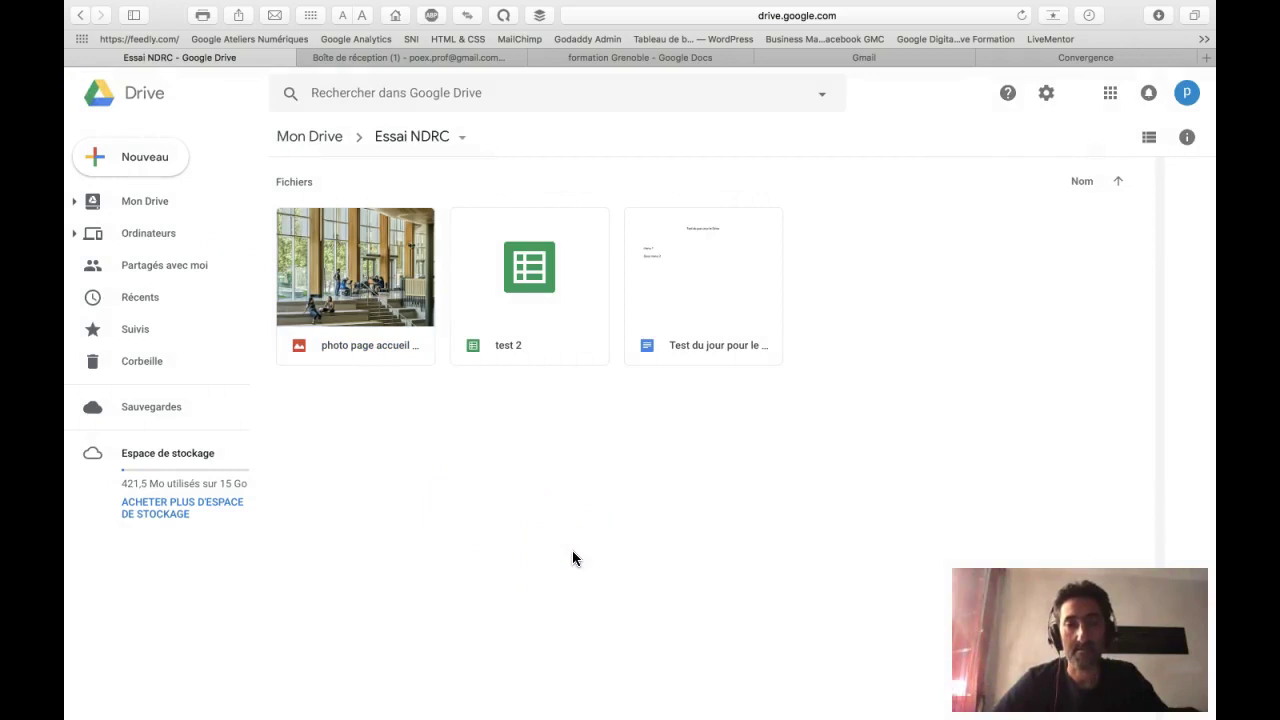
right_click(951, 333)
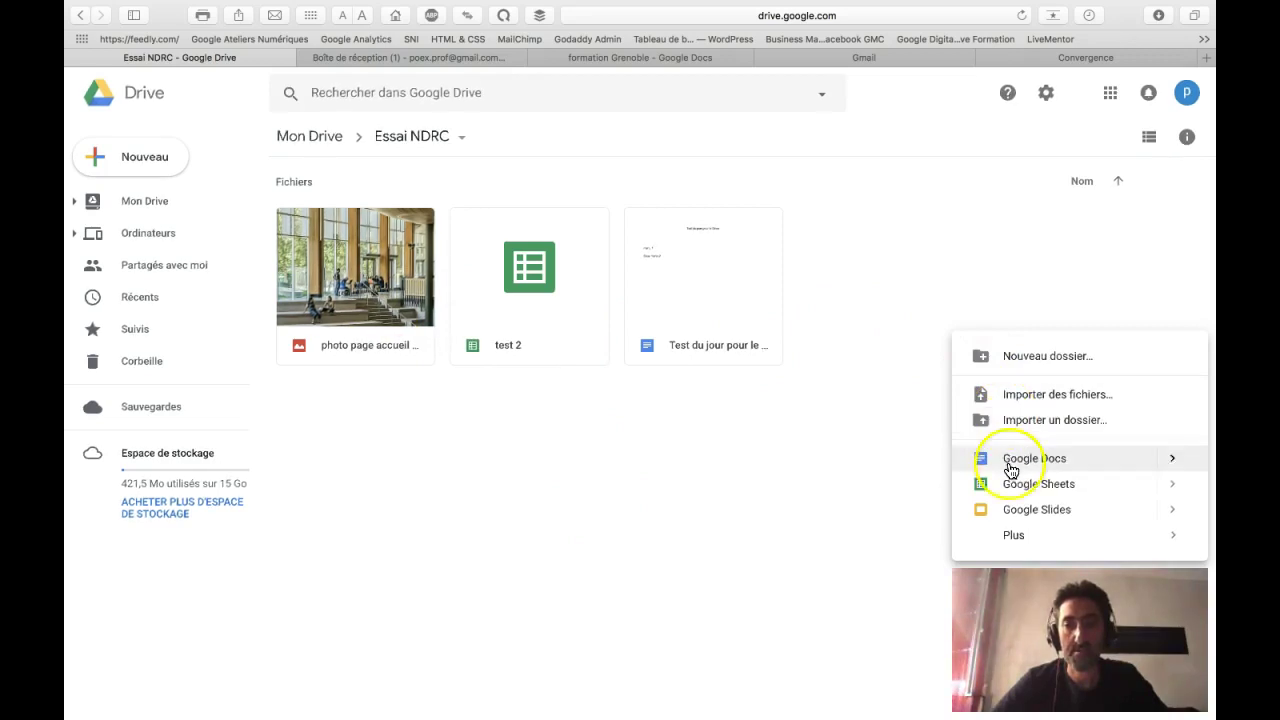
left_click(1025, 515)
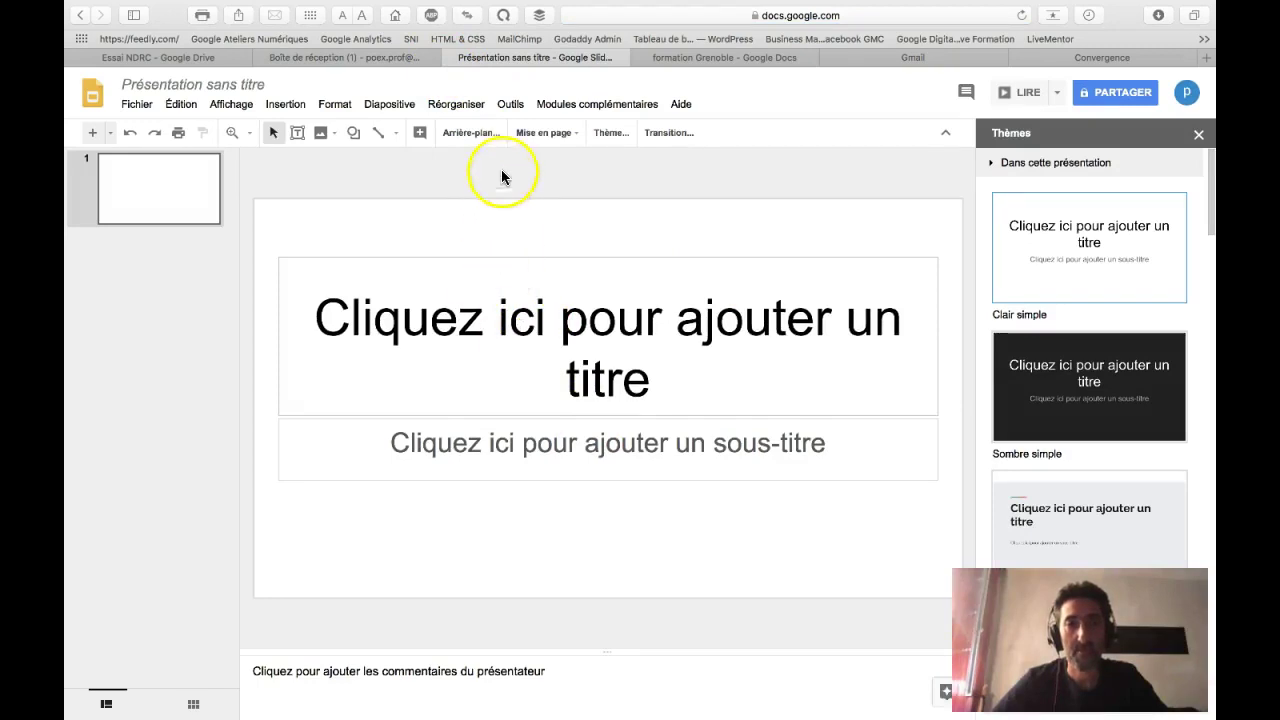
left_click(450, 59)
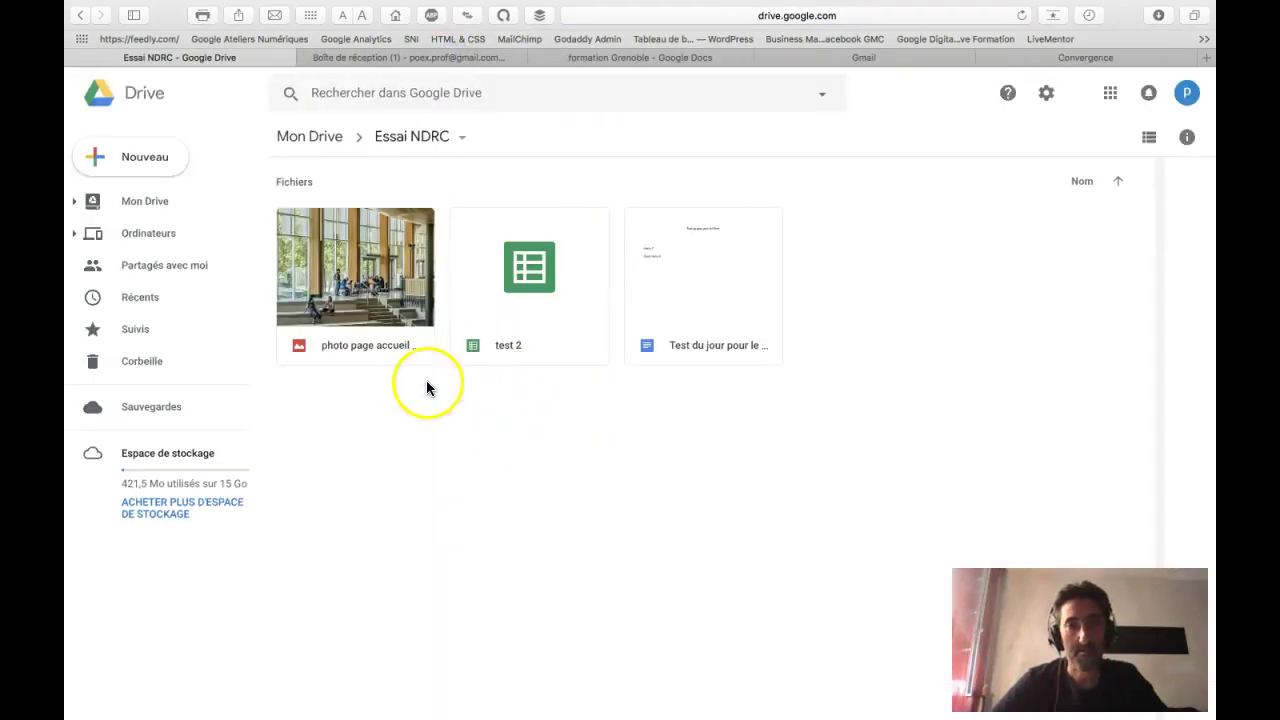
Step: Start moving photo page accueil site ndrc.png and open the MERCATIQUE folder in Mon Drive as a possible destination
left_click(398, 337)
right_click(398, 337)
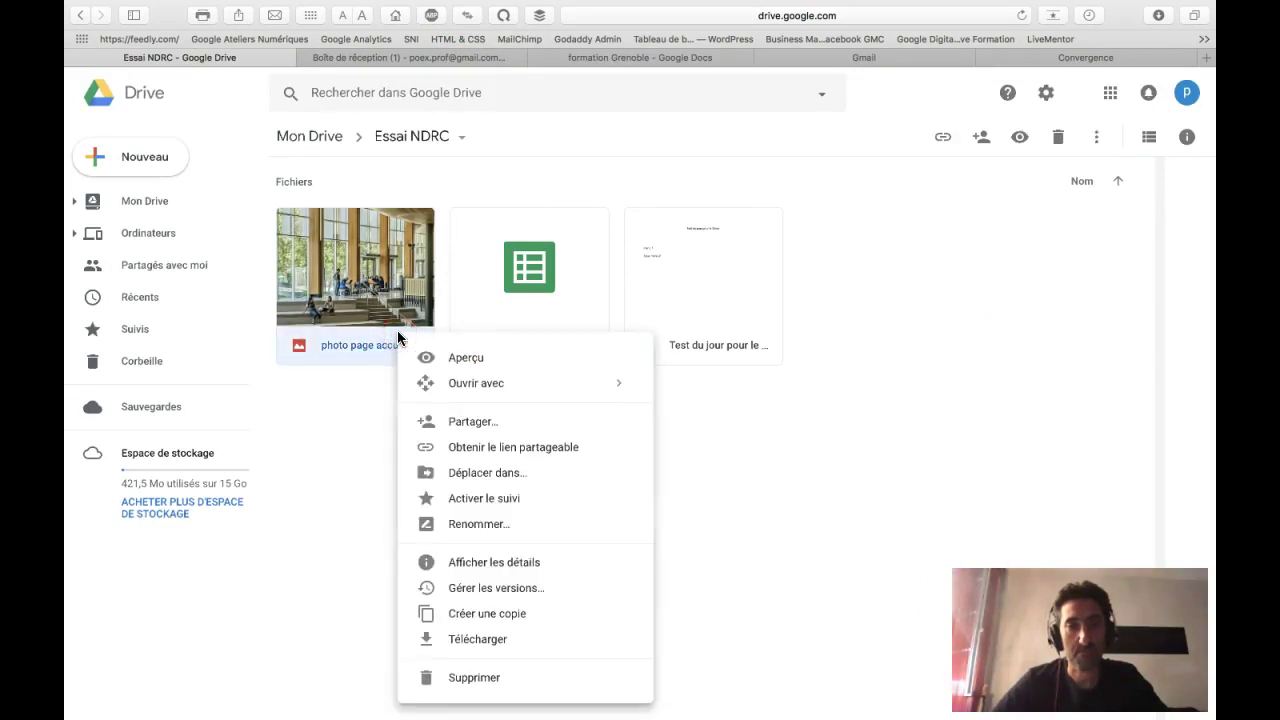
left_click(500, 476)
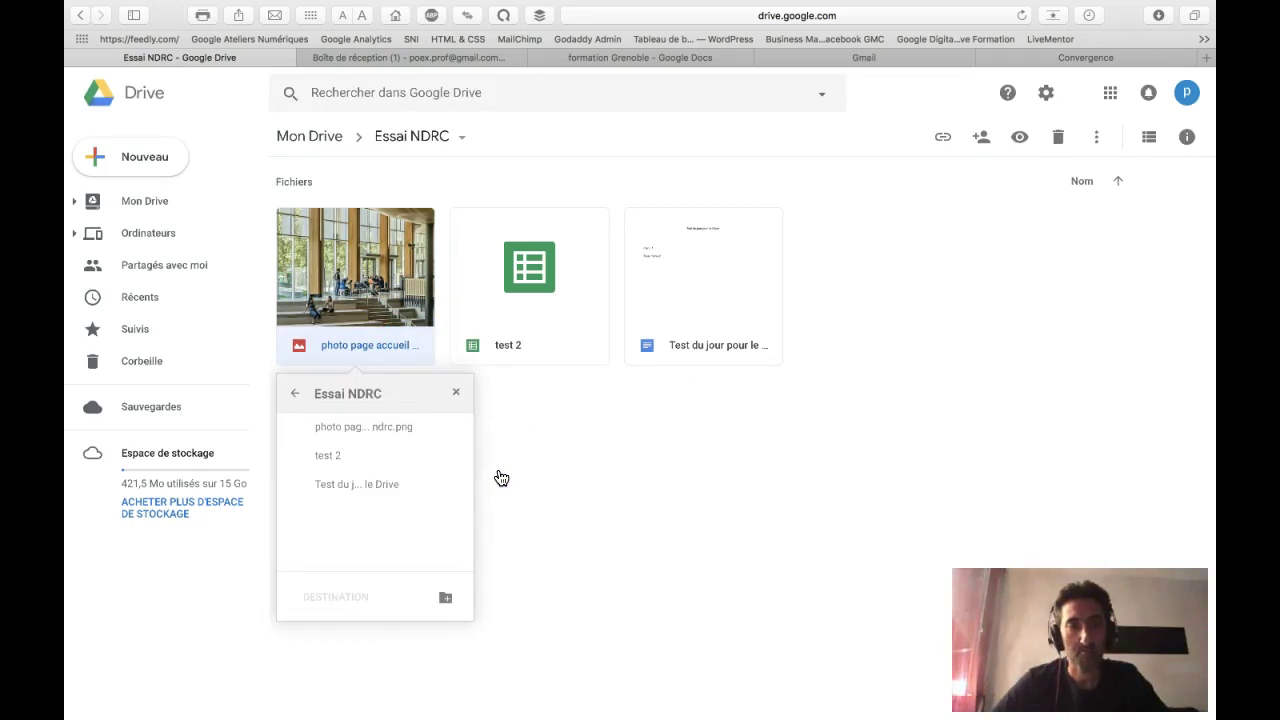
left_click(295, 394)
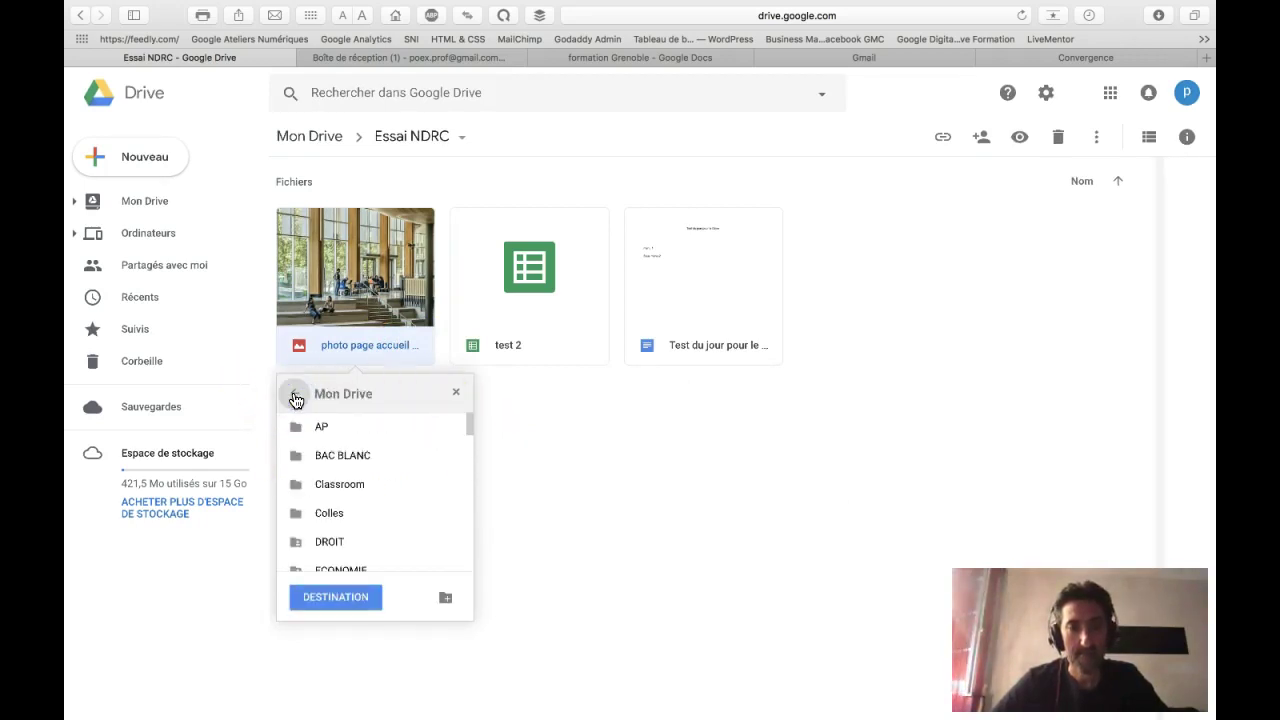
scroll(345, 470, "down", 3)
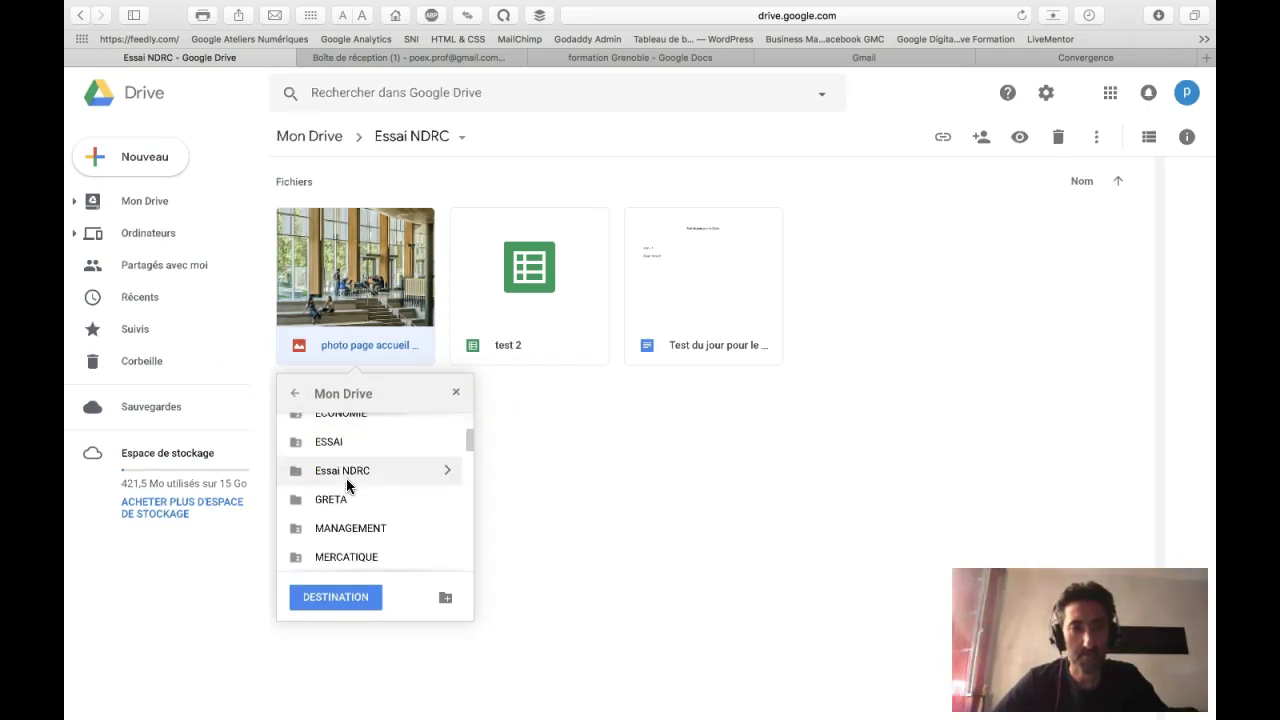
left_click(366, 560)
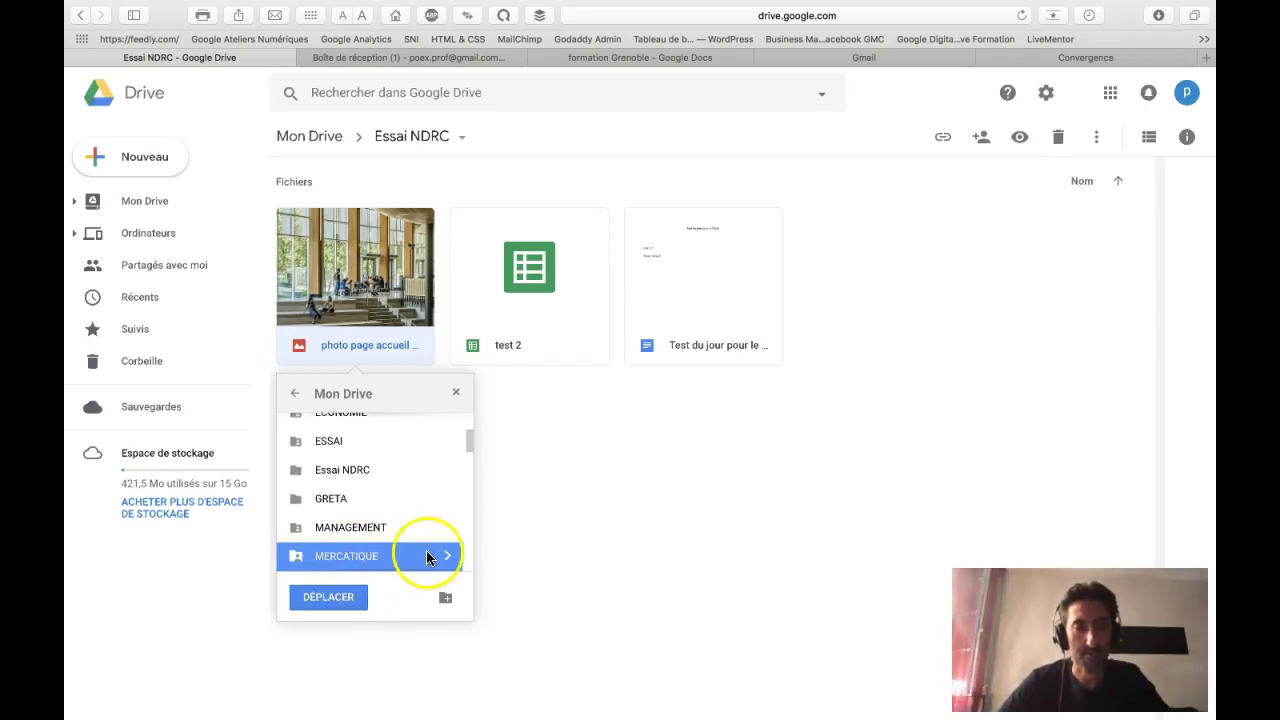
left_click(448, 560)
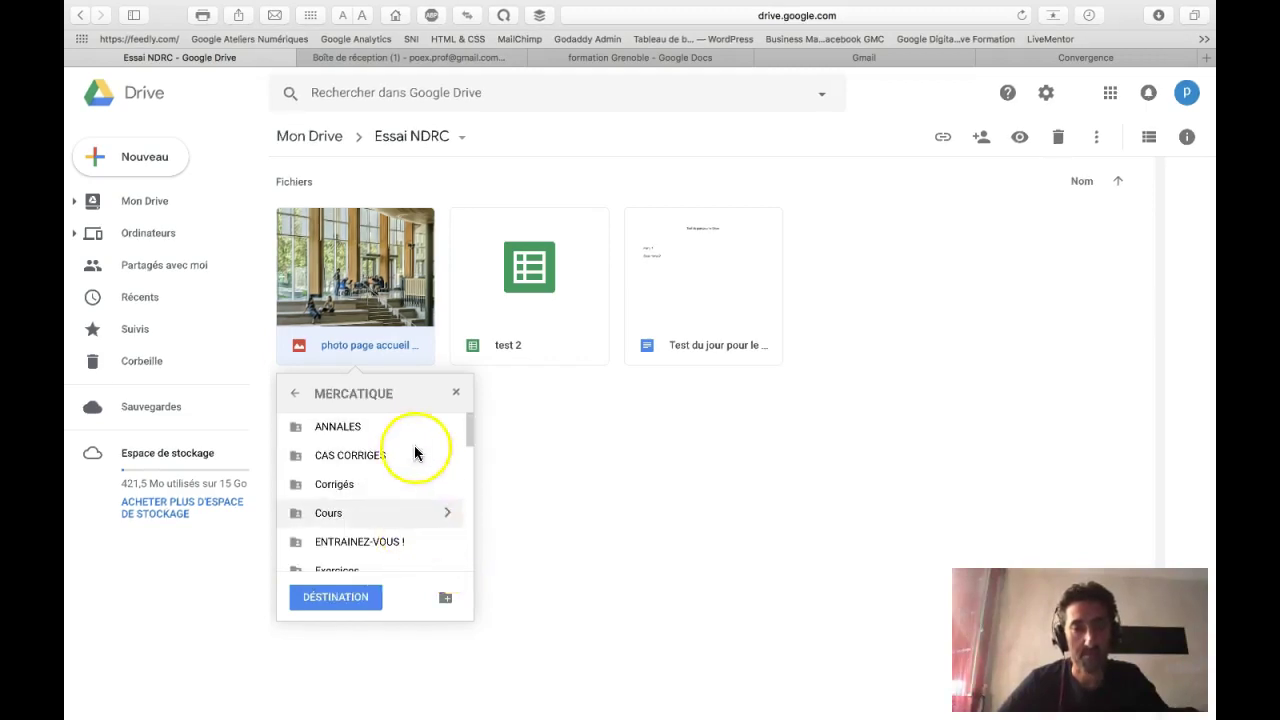
Step: Browse the MERCATIQUE subfolders, look through the PROJET folder as a destination, and cancel the move
scroll(397, 483, "down", 6)
scroll(397, 483, "down", 3)
scroll(397, 483, "up", 8)
scroll(397, 483, "down", 2)
left_click(408, 455)
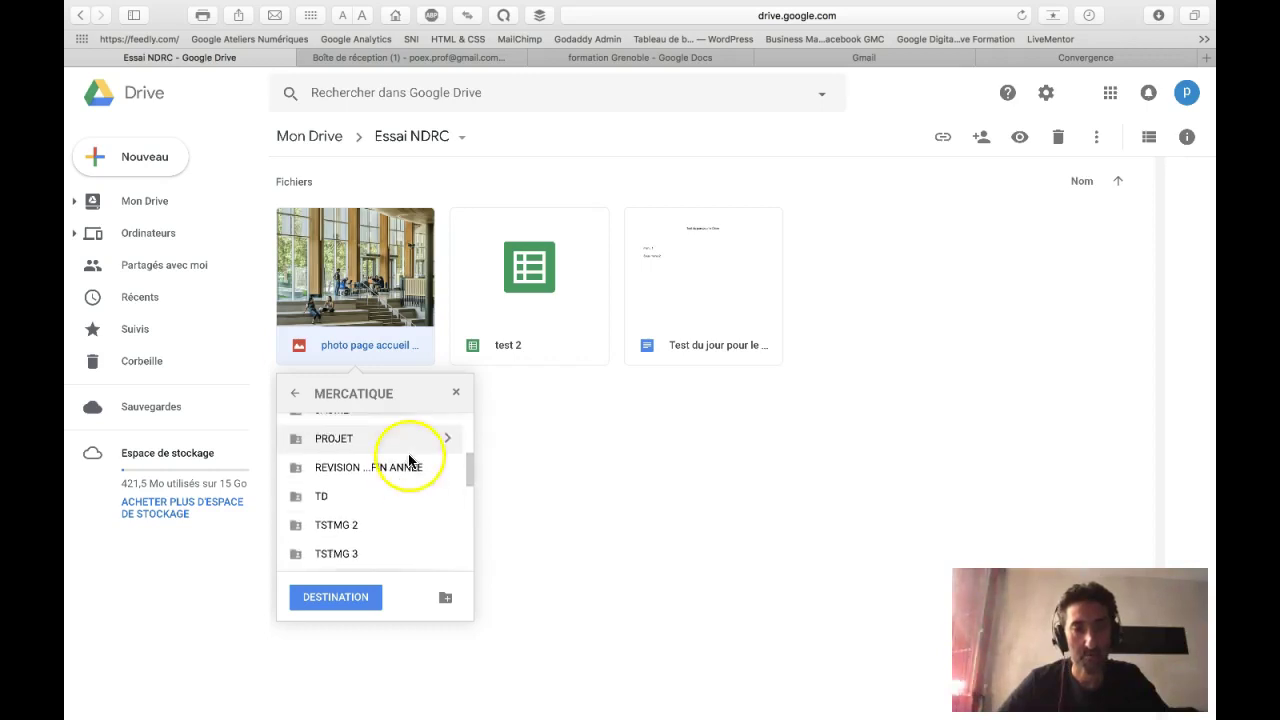
left_click(447, 439)
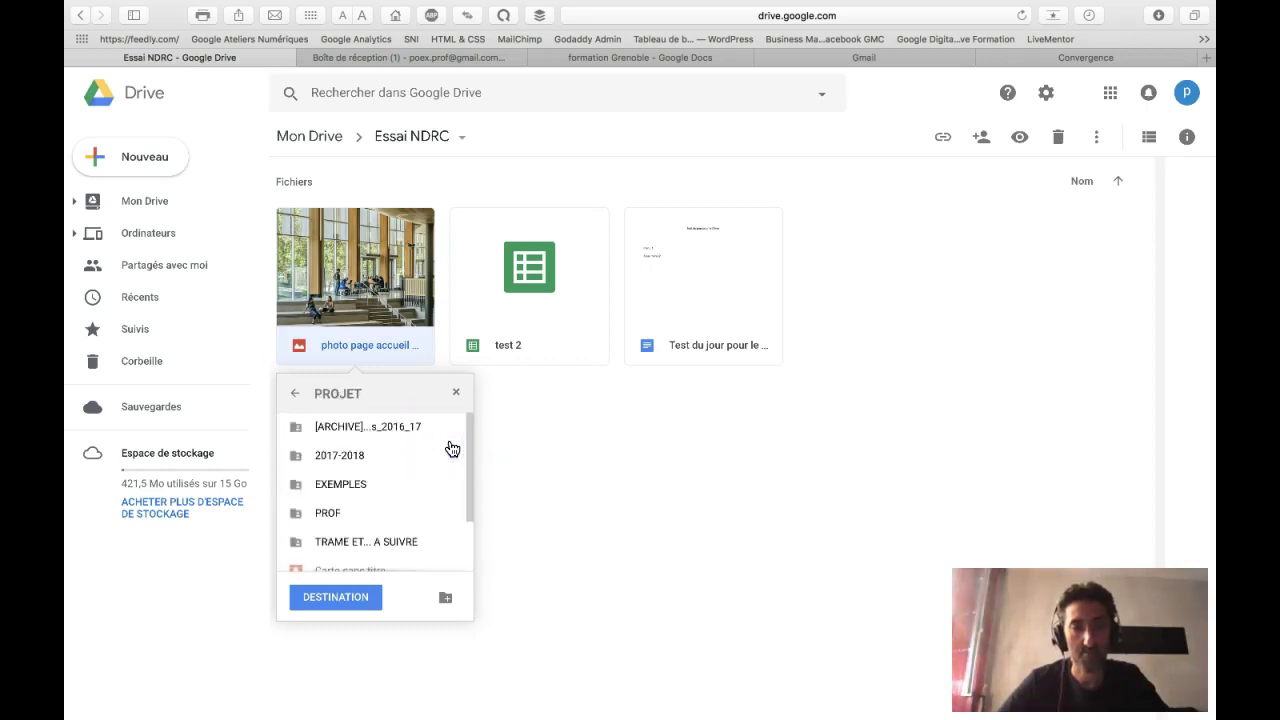
scroll(414, 500, "down", 3)
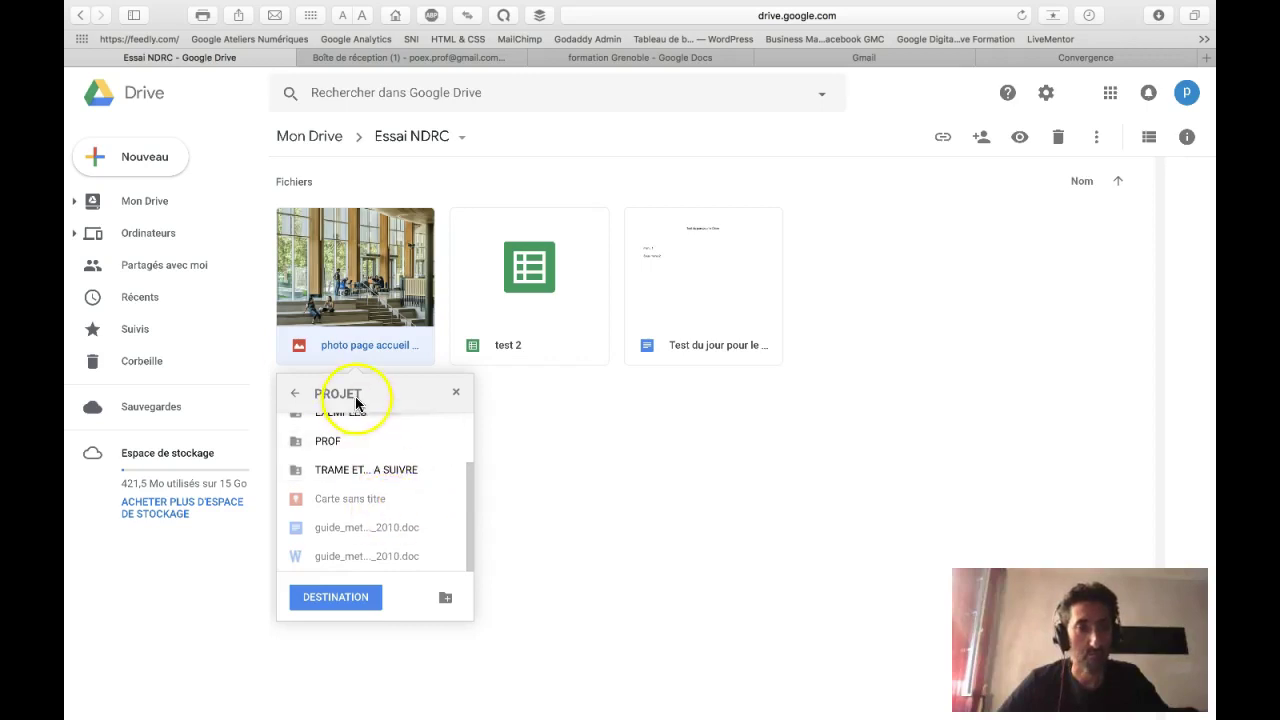
left_click(456, 392)
left_click(631, 467)
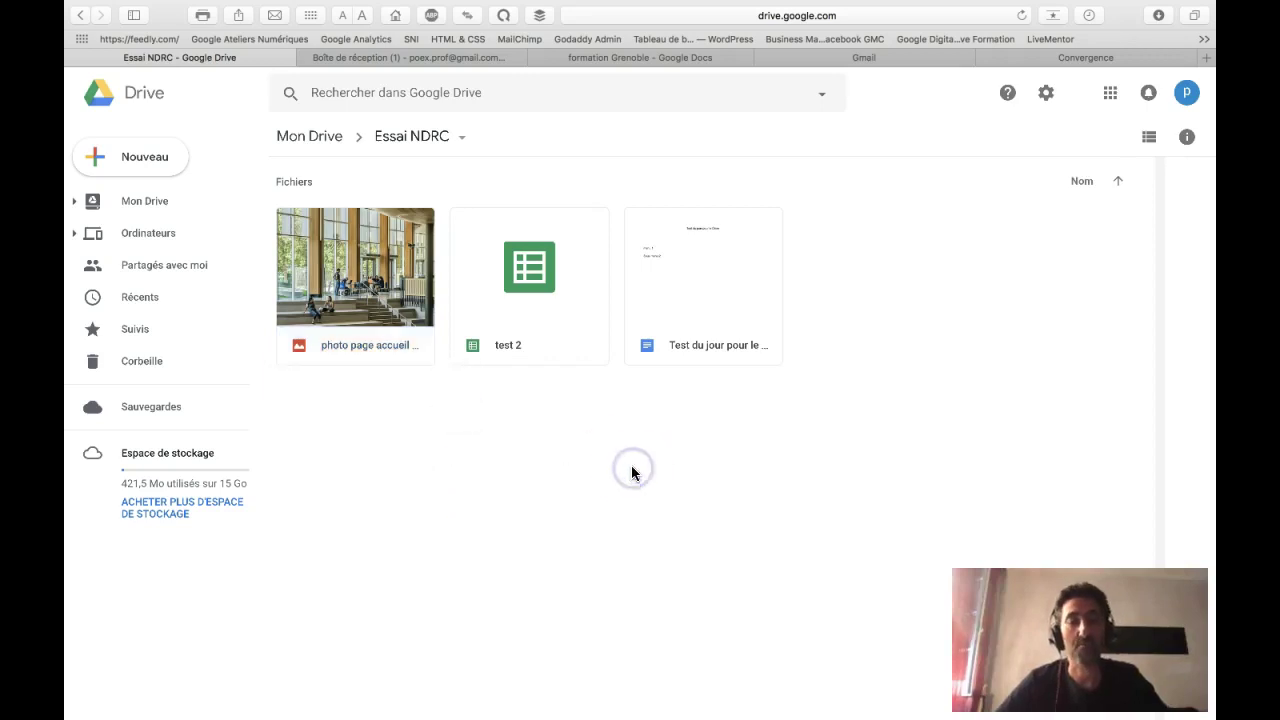
Step: View the available actions for the Test du jour pour le Drive document
left_click(676, 291)
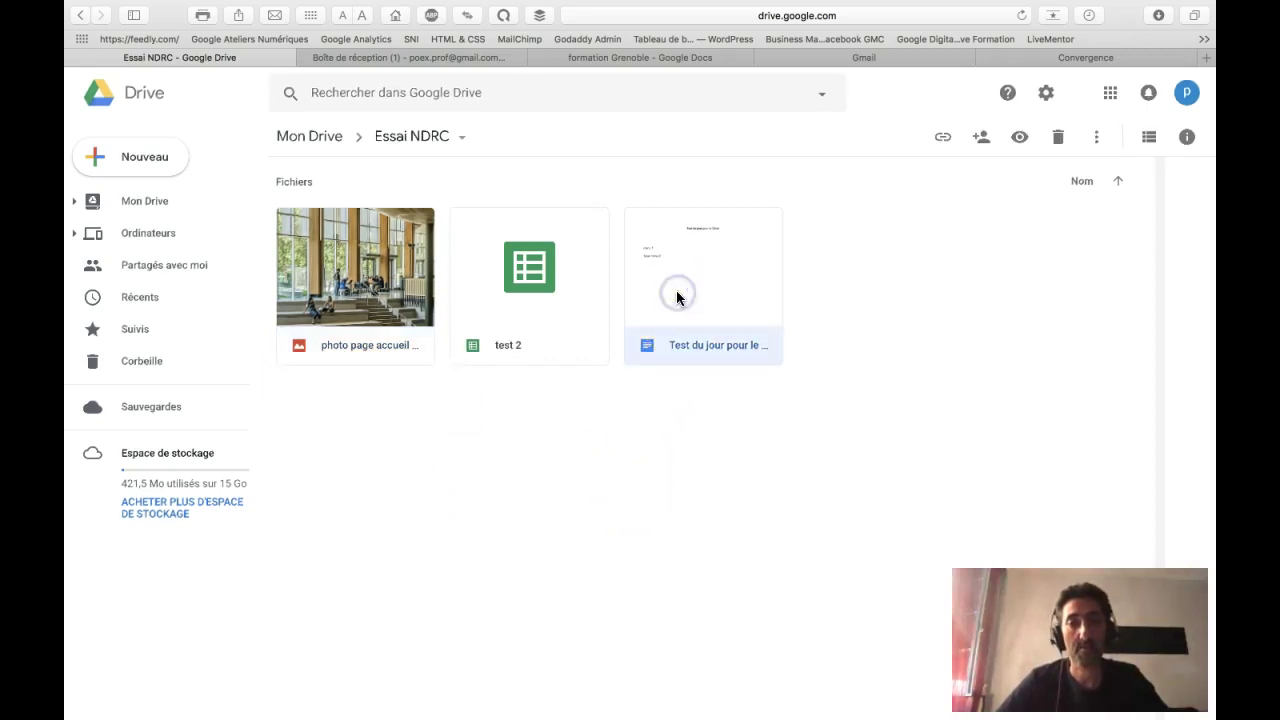
right_click(676, 291)
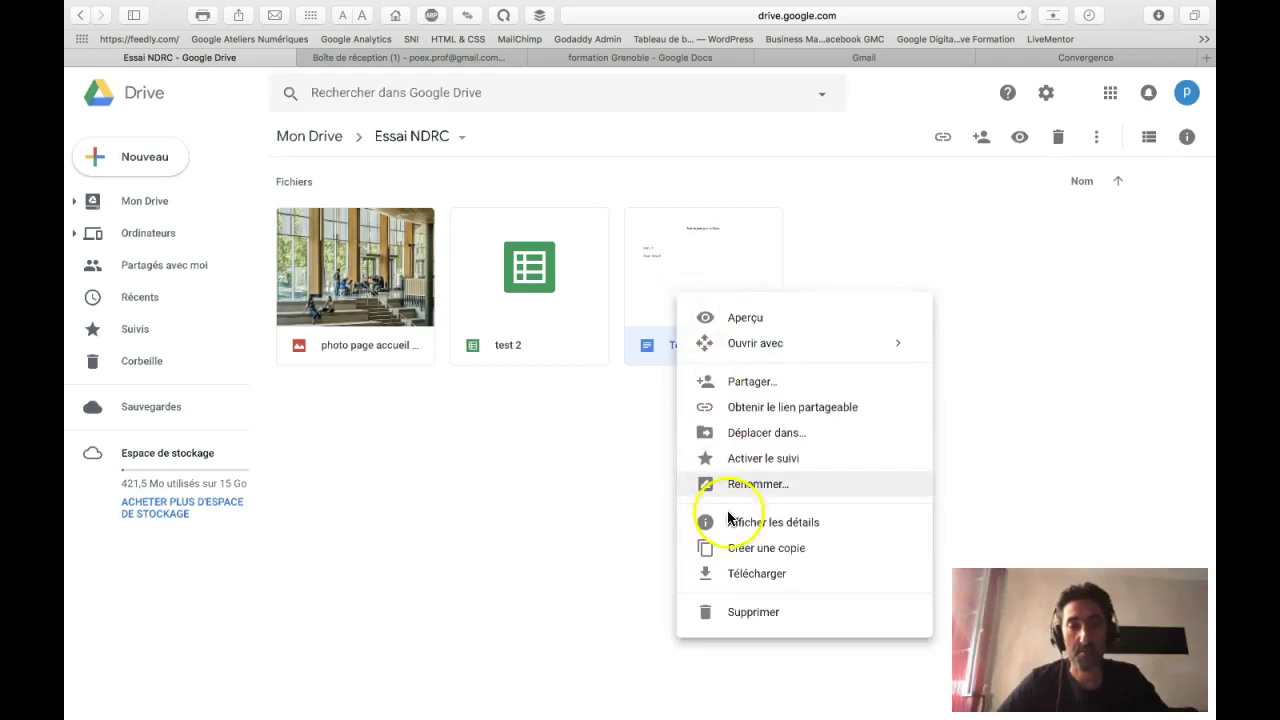
left_click(533, 481)
Step: Delete Test du jour pour le Drive, test 2 and the photo page accueil image from the Essai NDRC folder
left_click(686, 285)
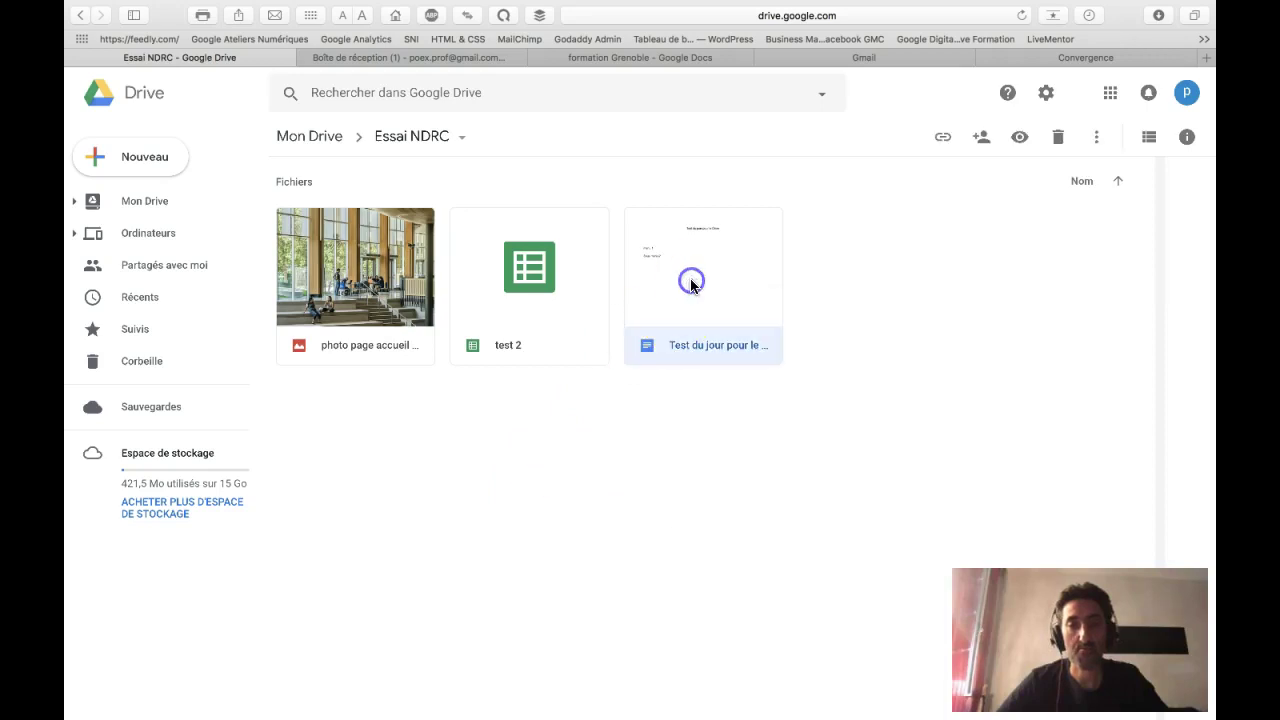
left_click(1066, 143)
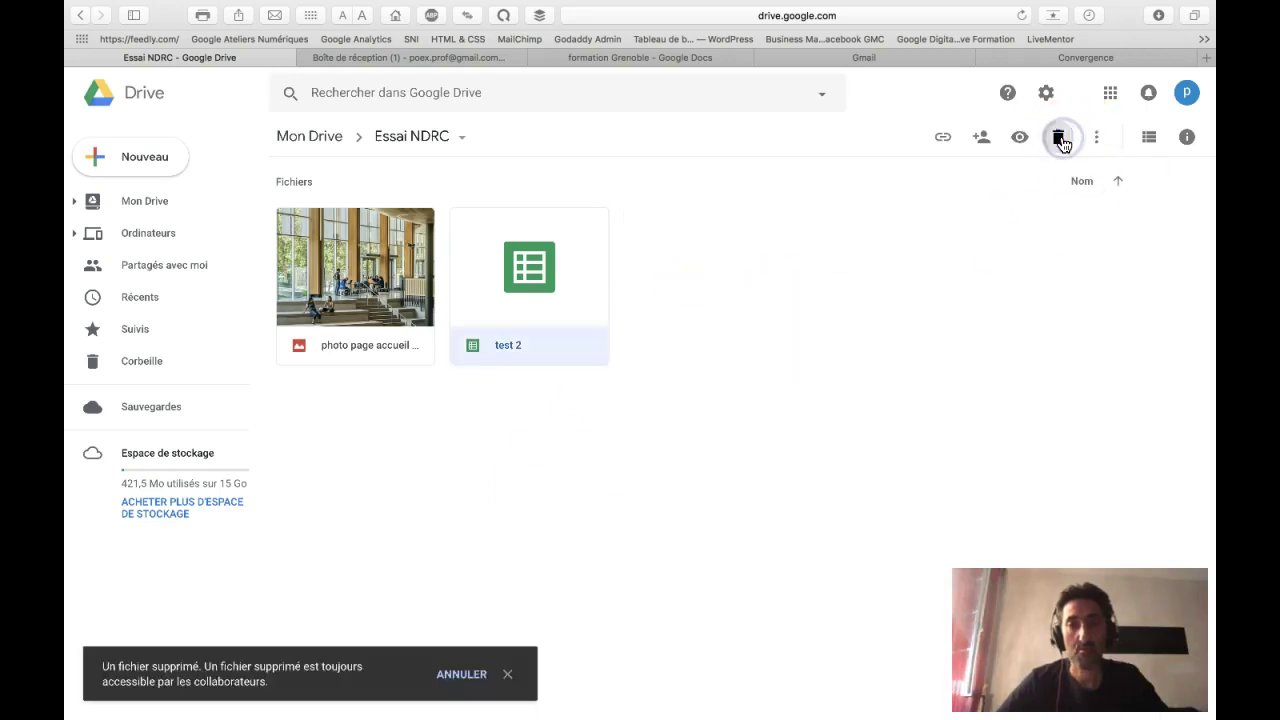
left_click(1060, 139)
left_click(429, 258)
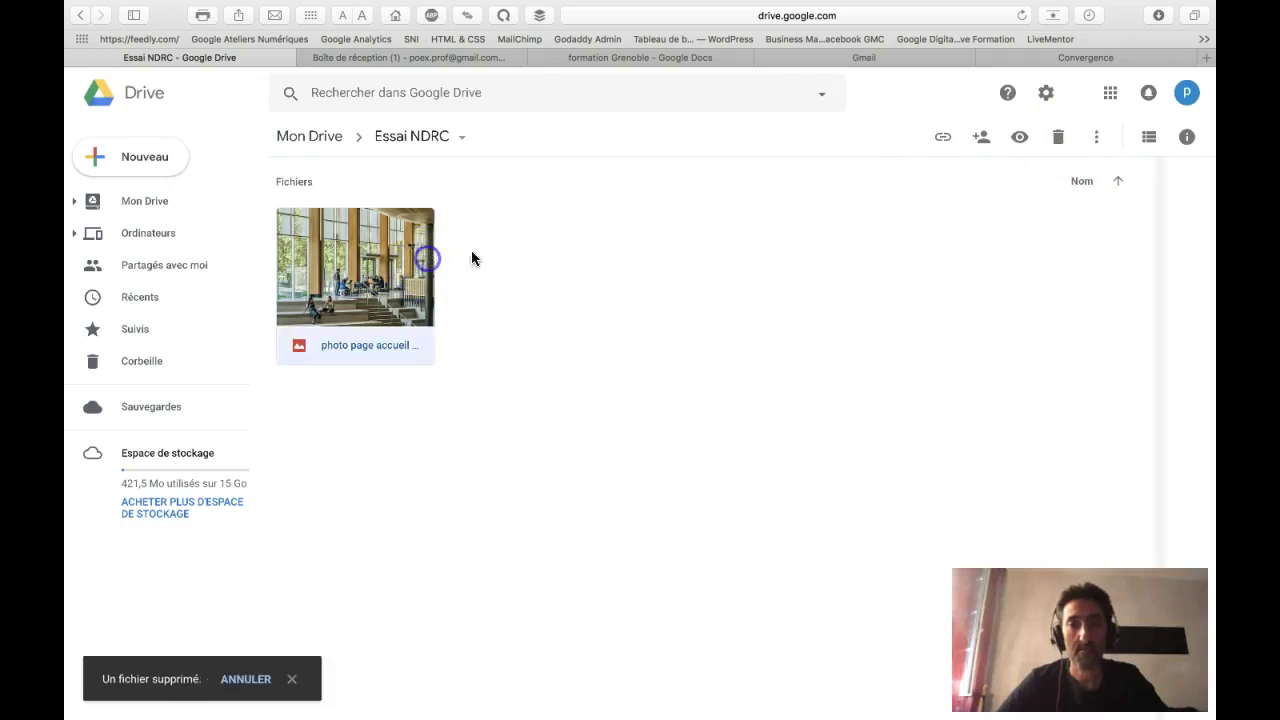
left_click(1060, 140)
Step: Return to Mon Drive, check the contents of the Essai NDRC folder, and delete that folder
left_click(415, 137)
left_click(337, 137)
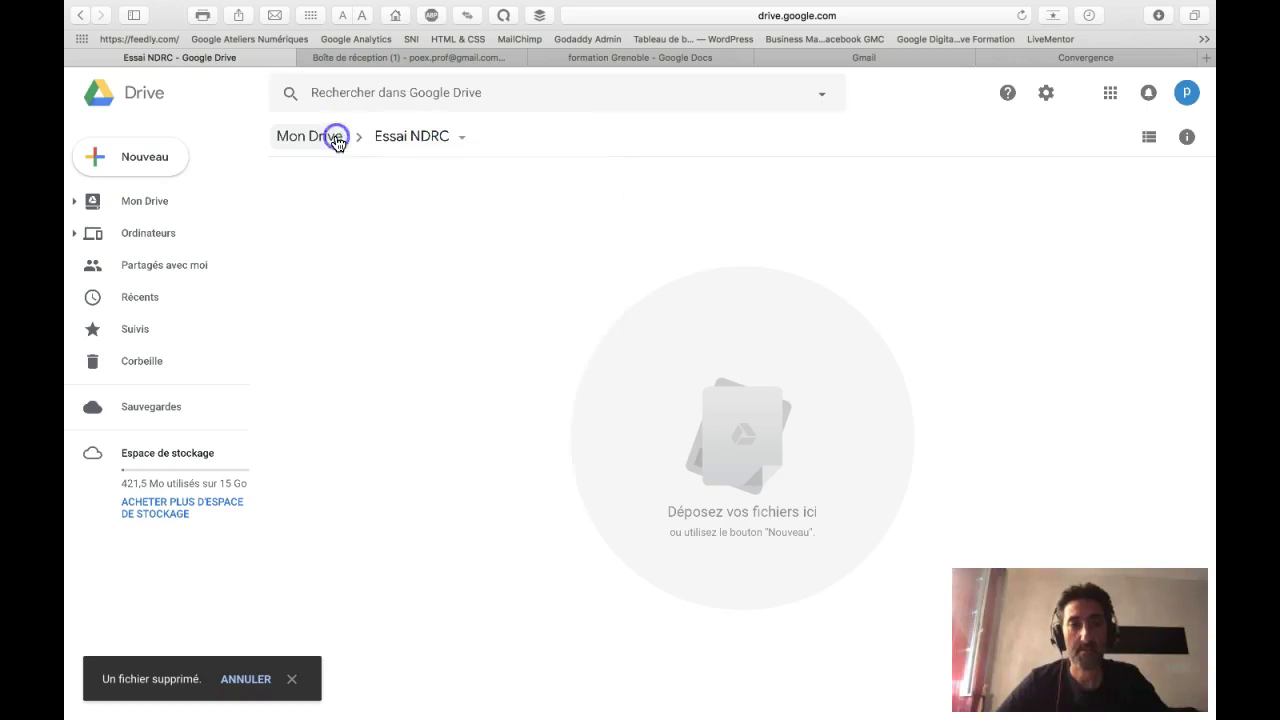
left_click(678, 486)
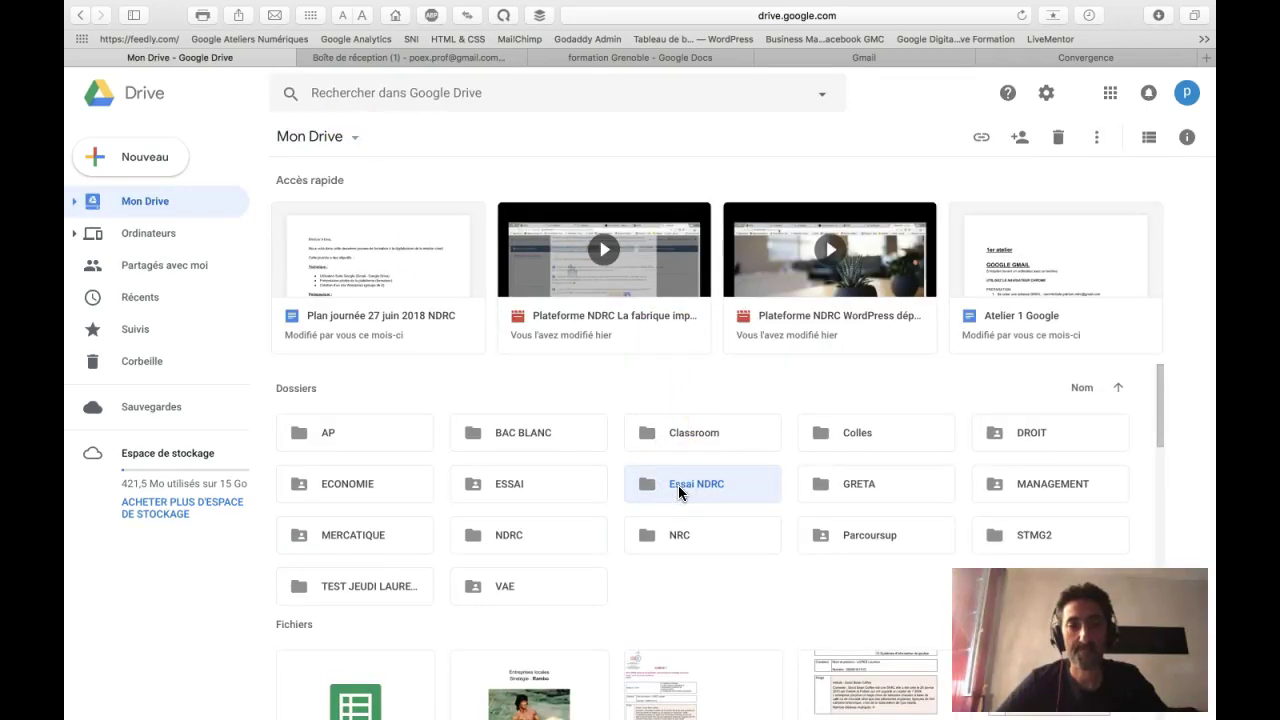
double_click(678, 485)
left_click(333, 149)
left_click(703, 483)
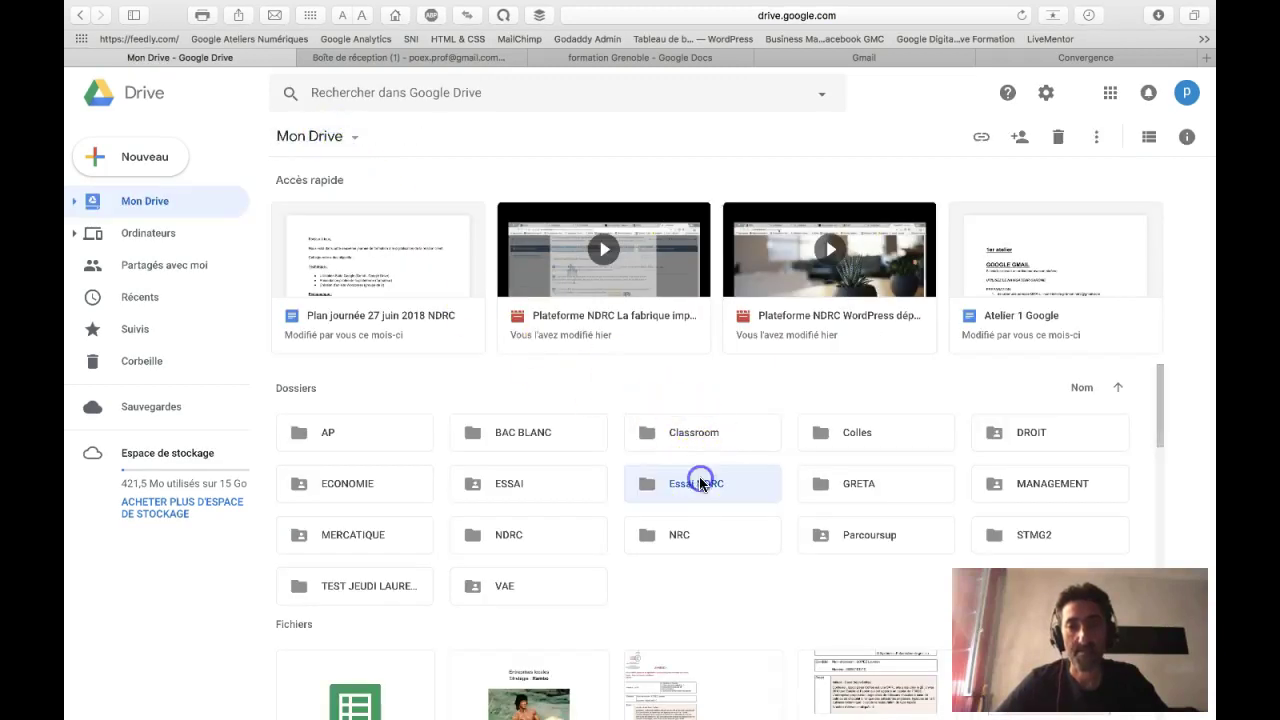
left_click(1056, 139)
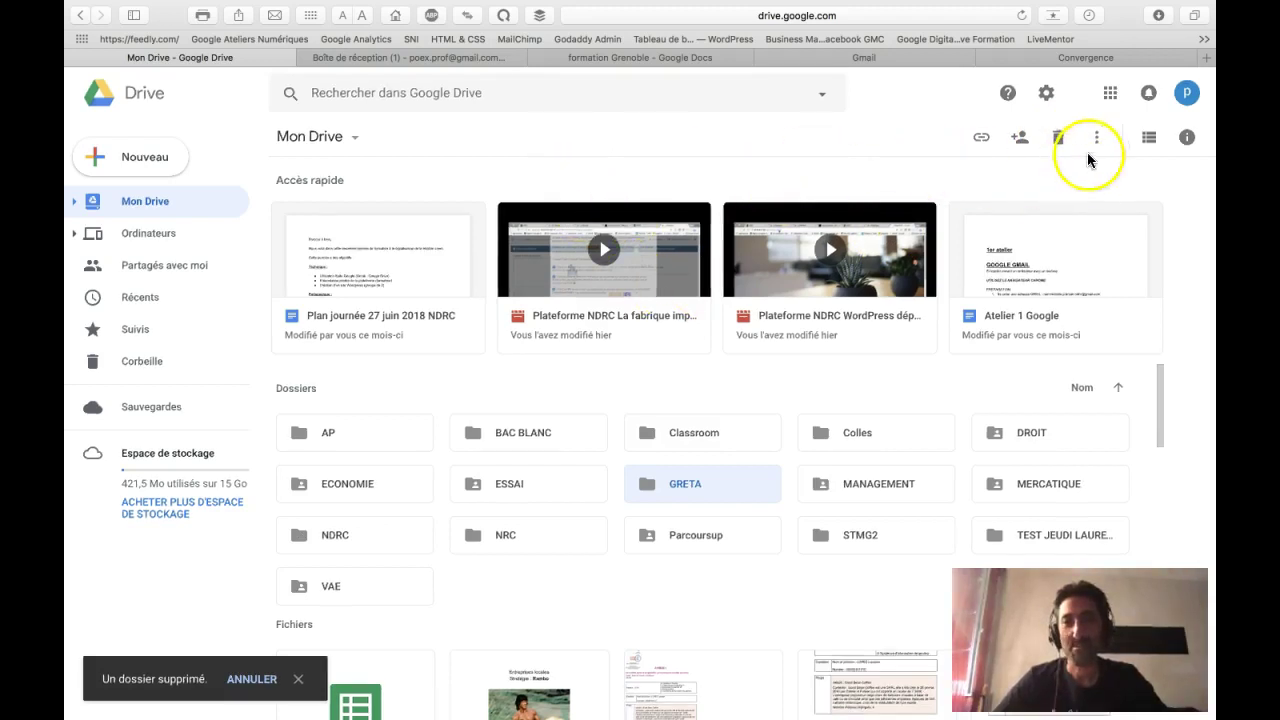
Step: Start signing in to the first other Google account listed, and check the Gmail inbox while its sign-in page loads
left_click(1186, 93)
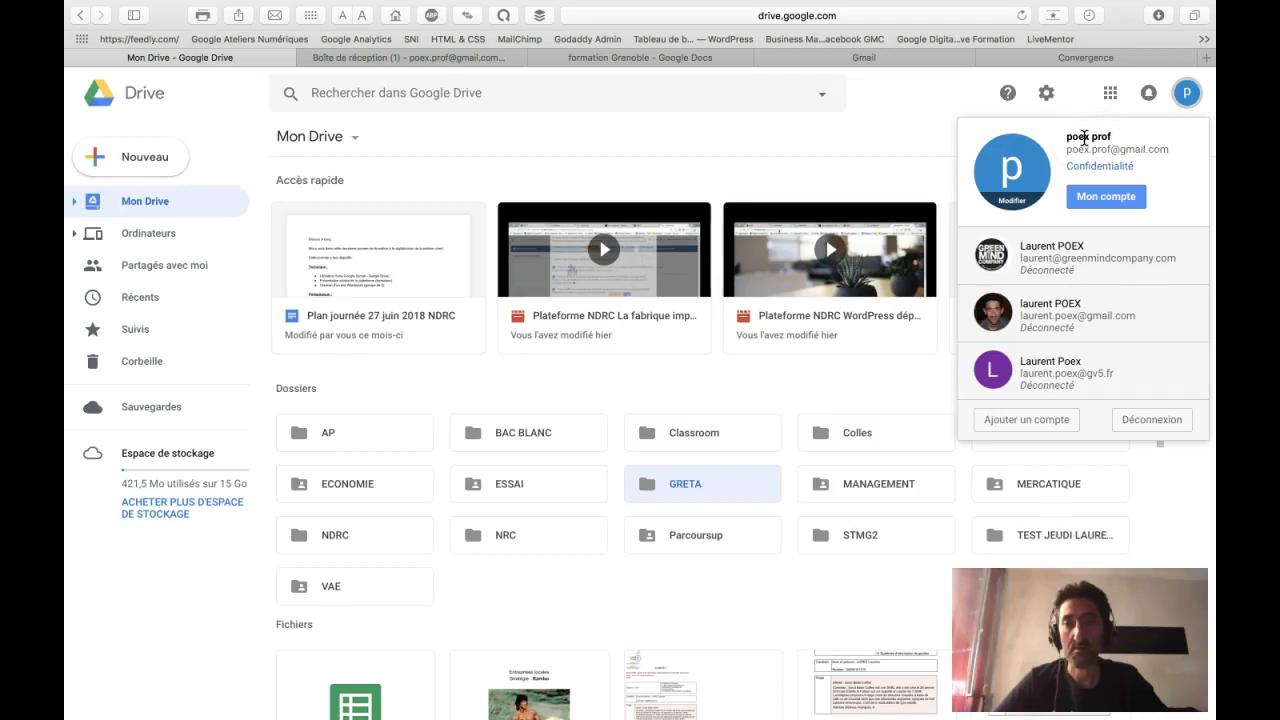
left_click(1037, 265)
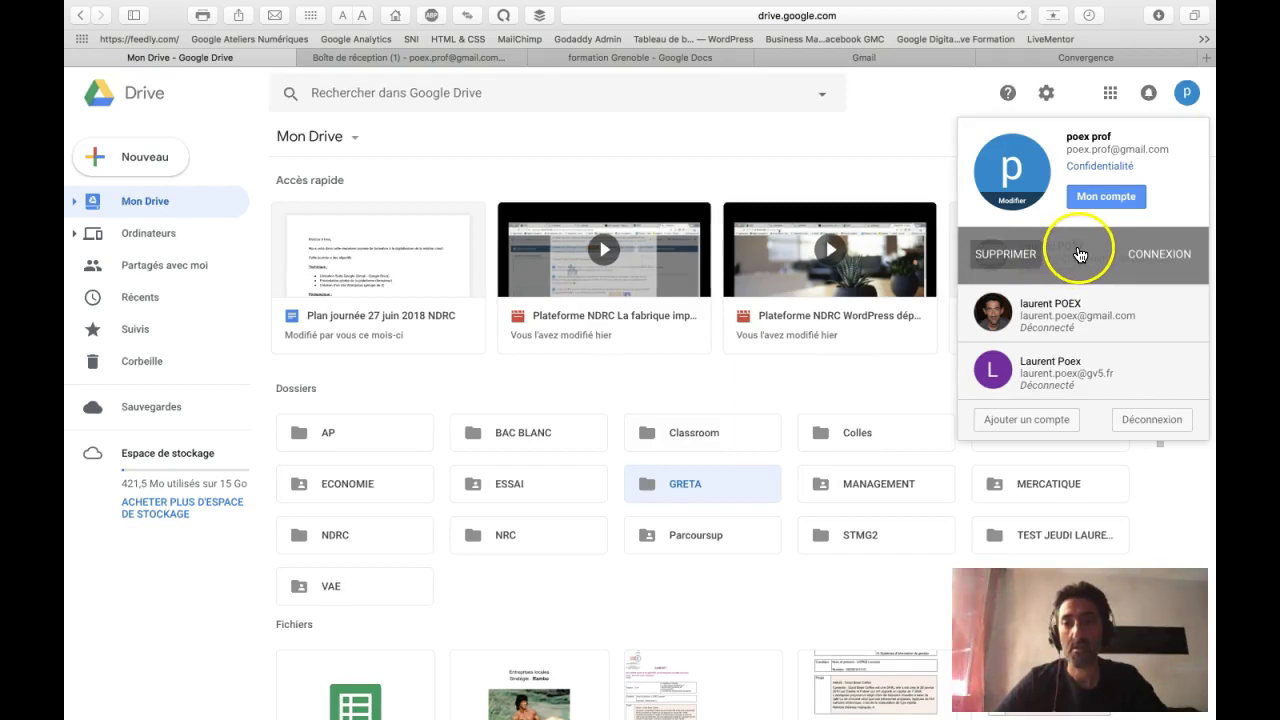
left_click(1118, 253)
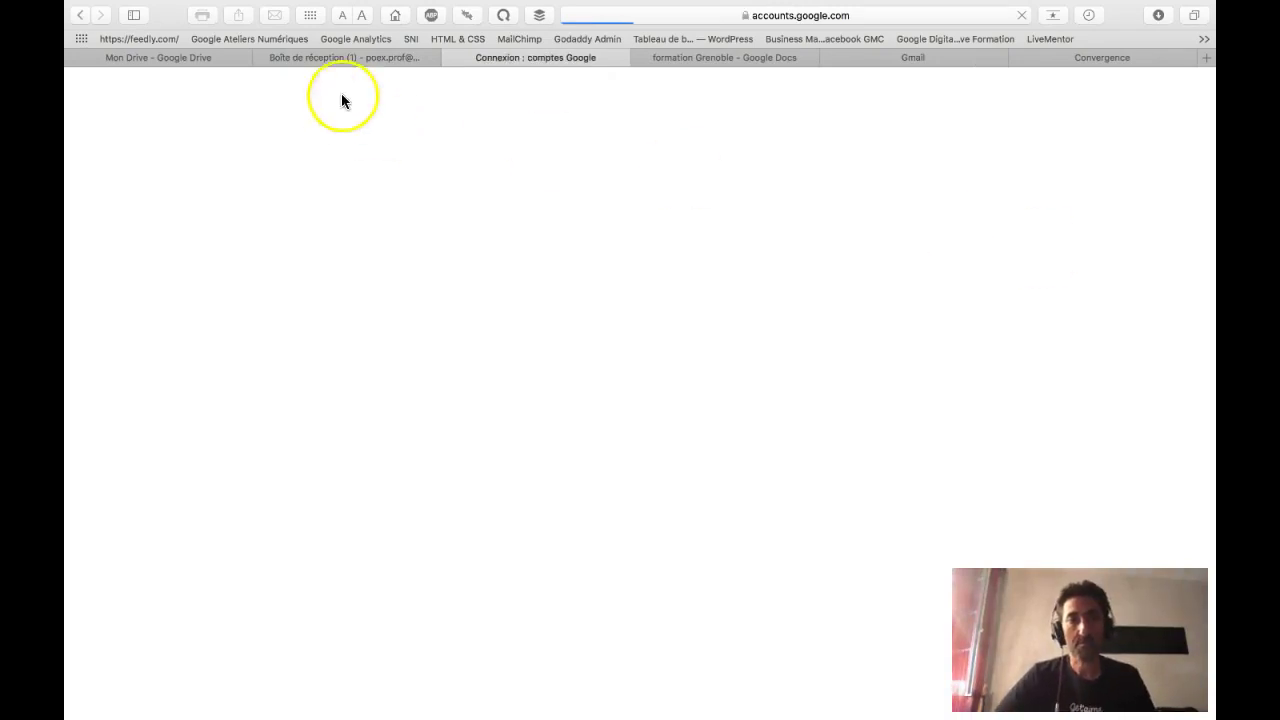
left_click(349, 57)
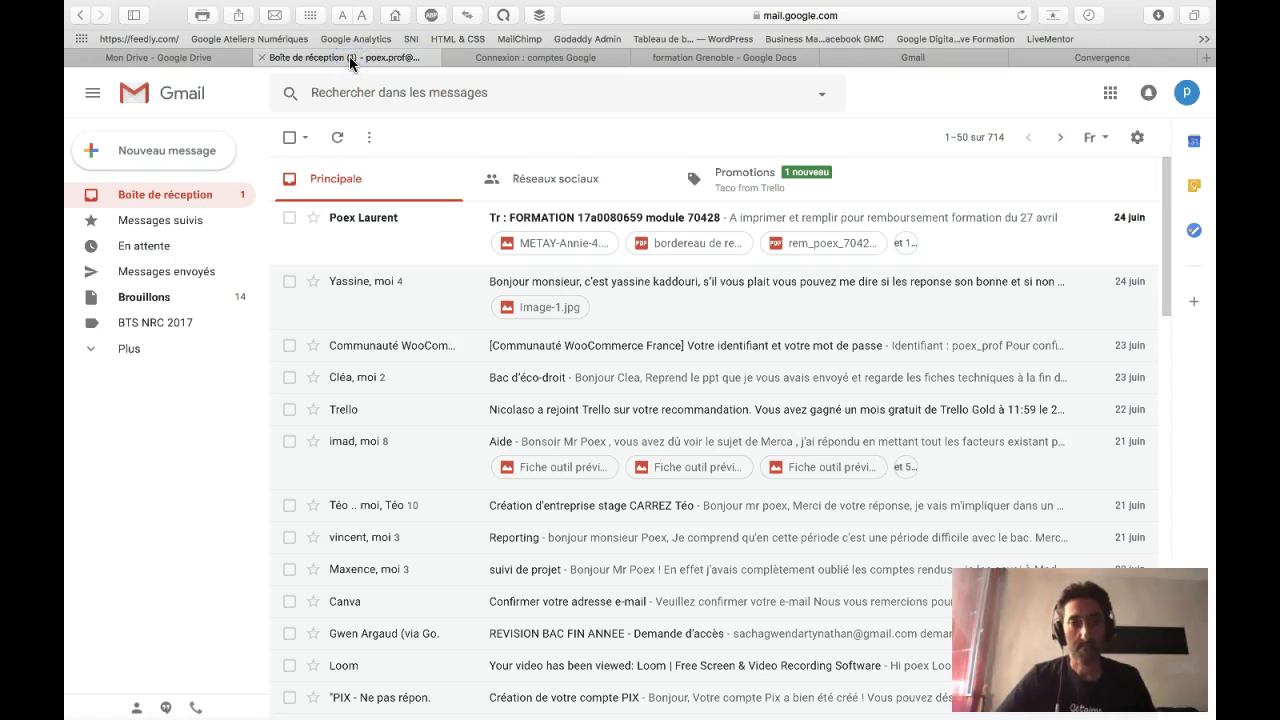
left_click(508, 56)
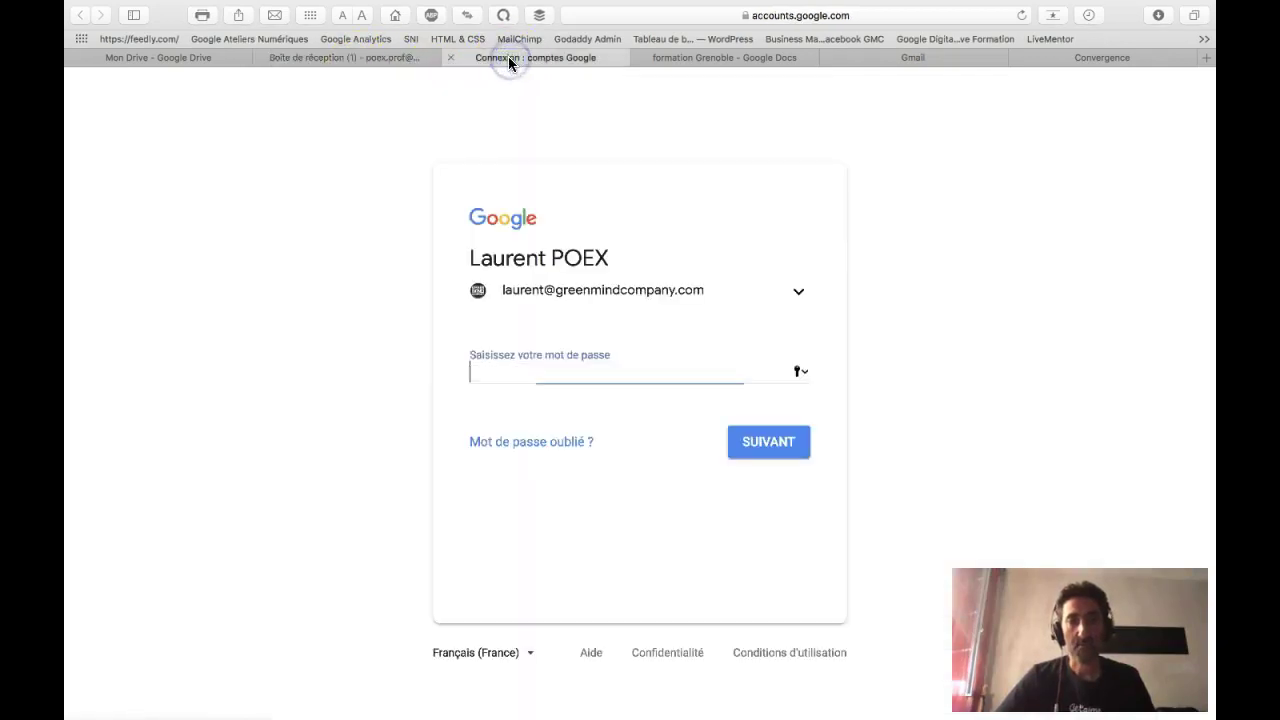
Step: Leave the account's password field empty, close the sign-in page, and return to Mon Drive
left_click(555, 377)
left_click(775, 447)
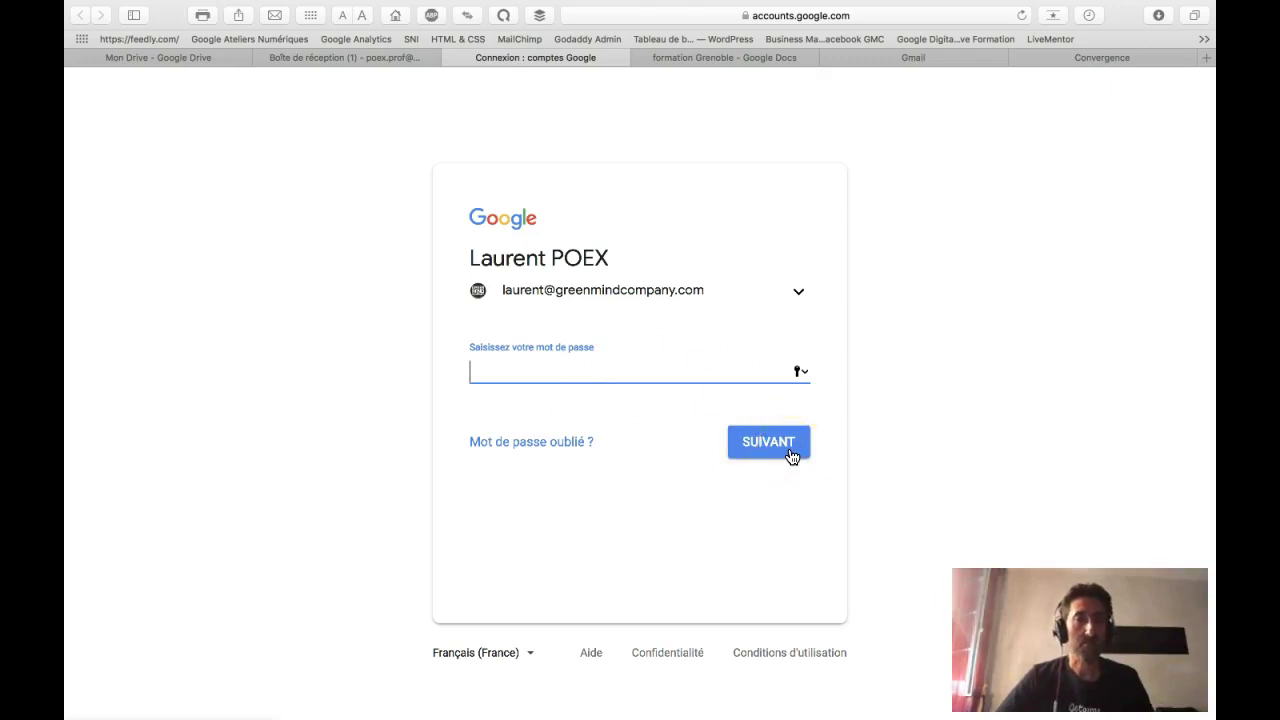
left_click(701, 379)
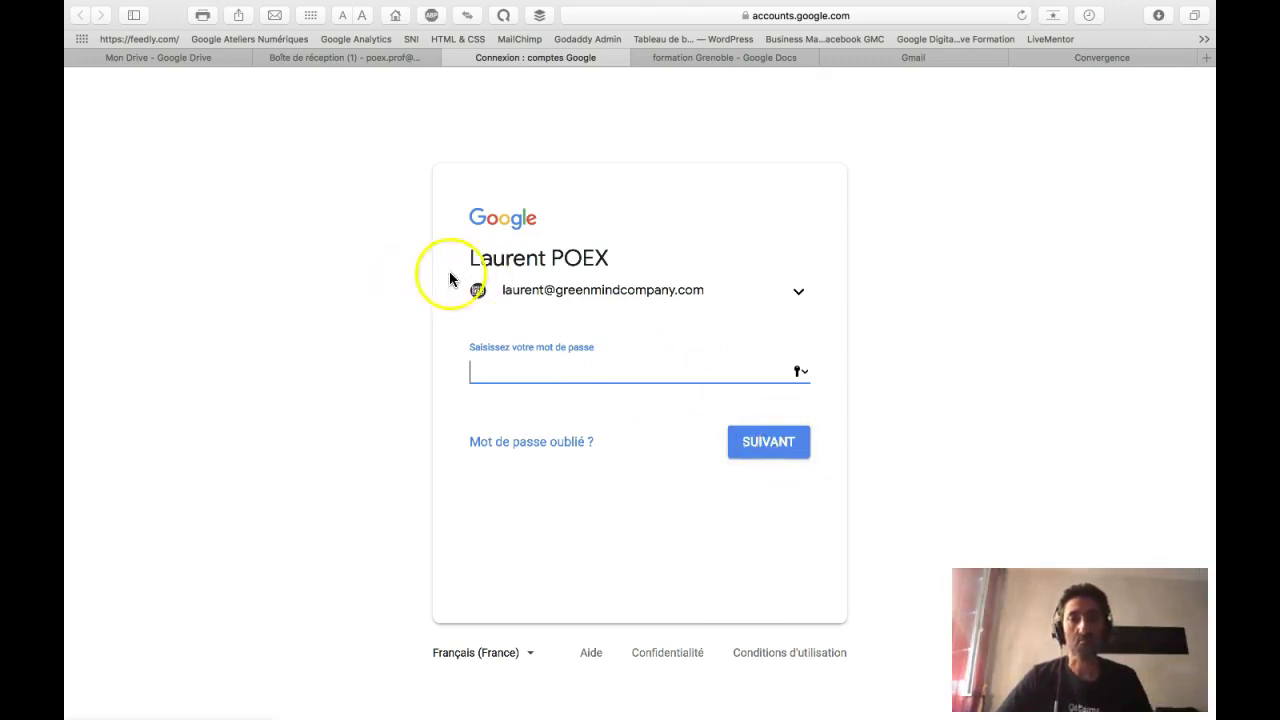
left_click(450, 59)
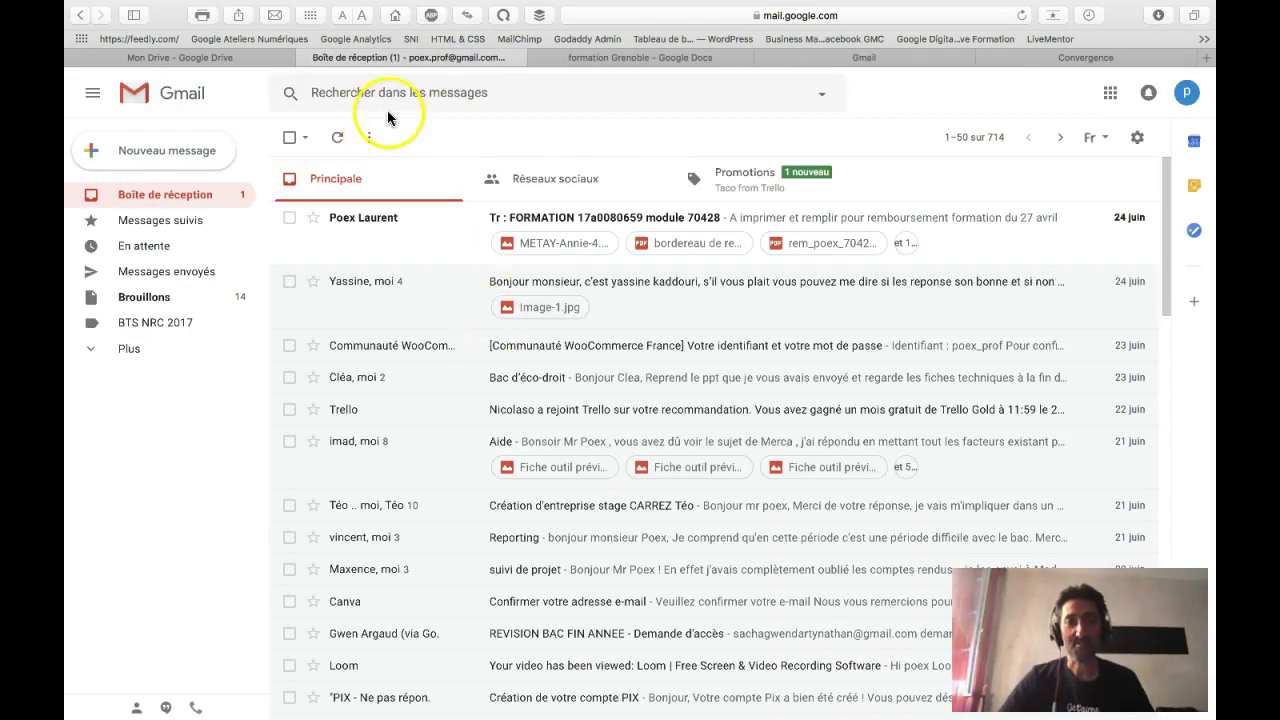
left_click(266, 58)
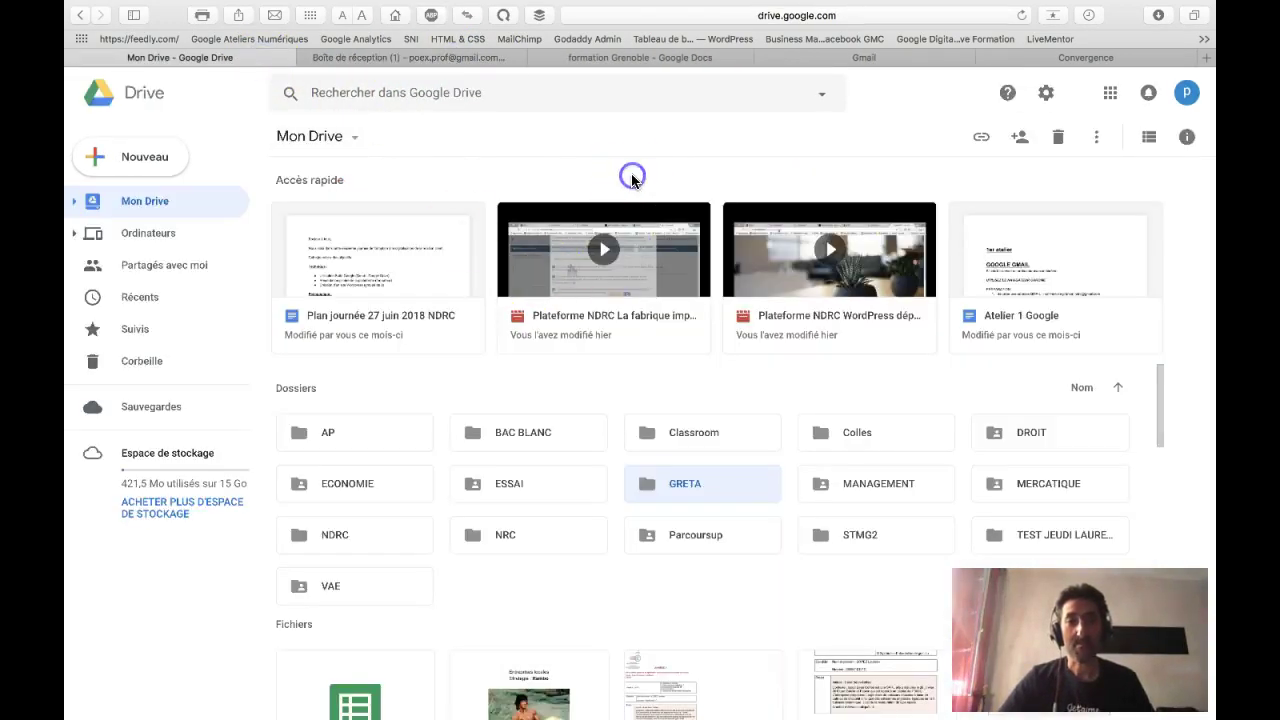